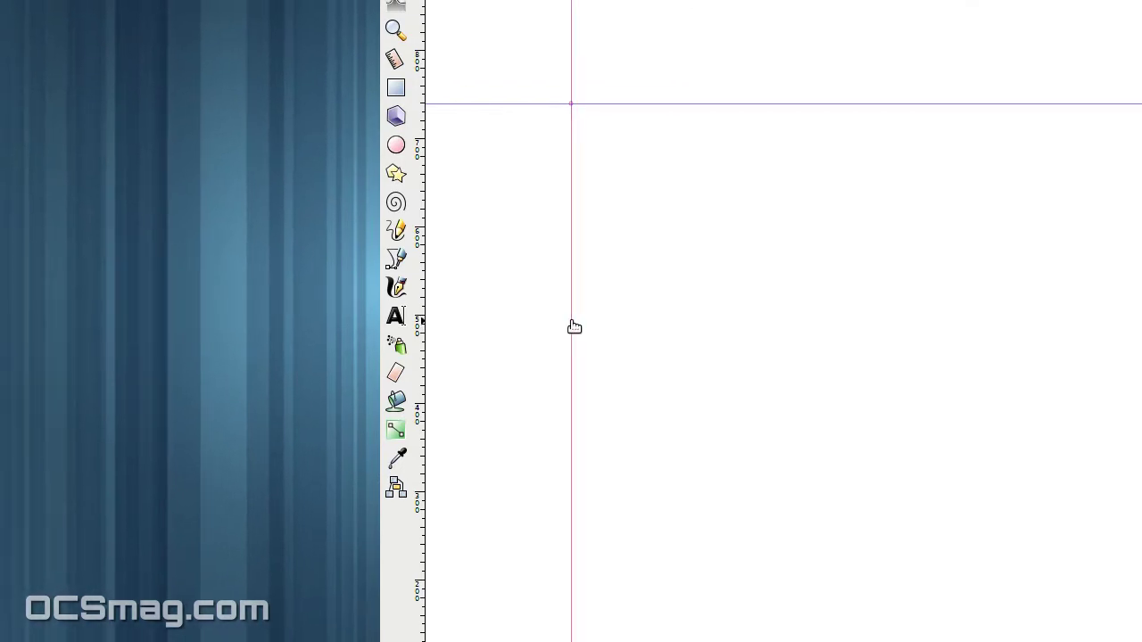
- Label the left vertical guide "Vanishing L" and change its color to green
{"action": "double_click", "coordinate": [574, 326]}
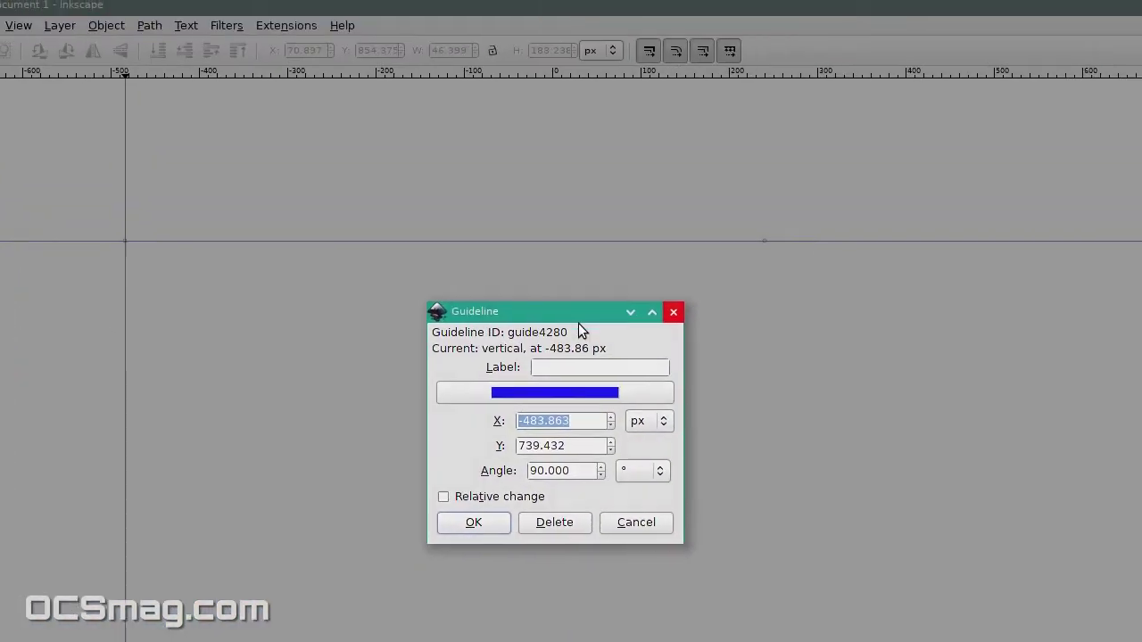
{"action": "left_click", "coordinate": [566, 370]}
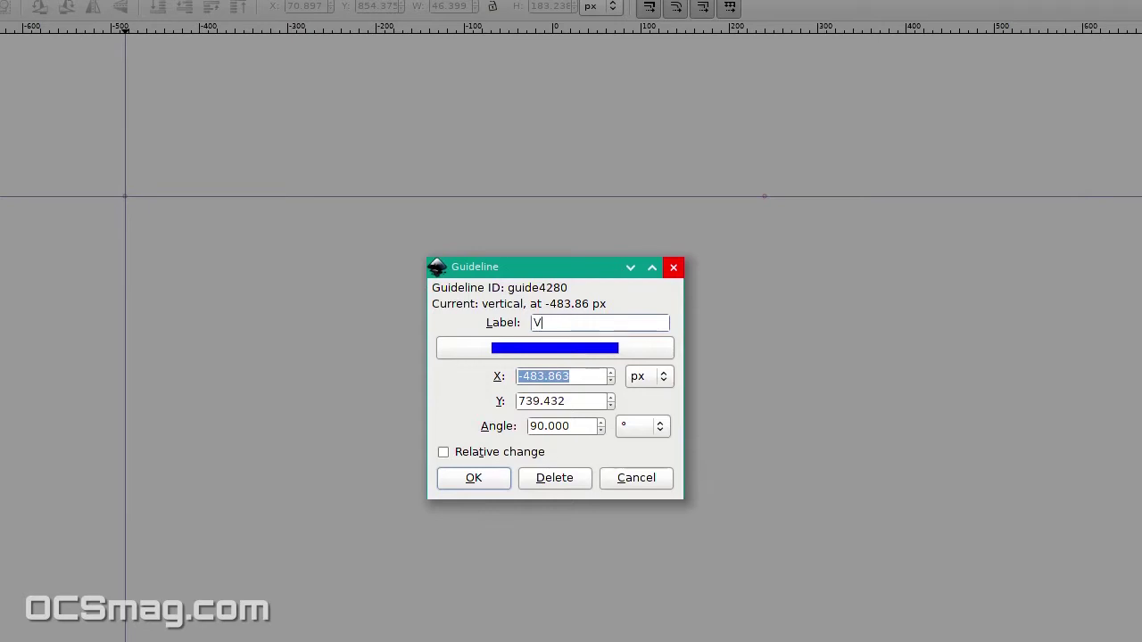
{"action": "type", "text": "Vanishing L"}
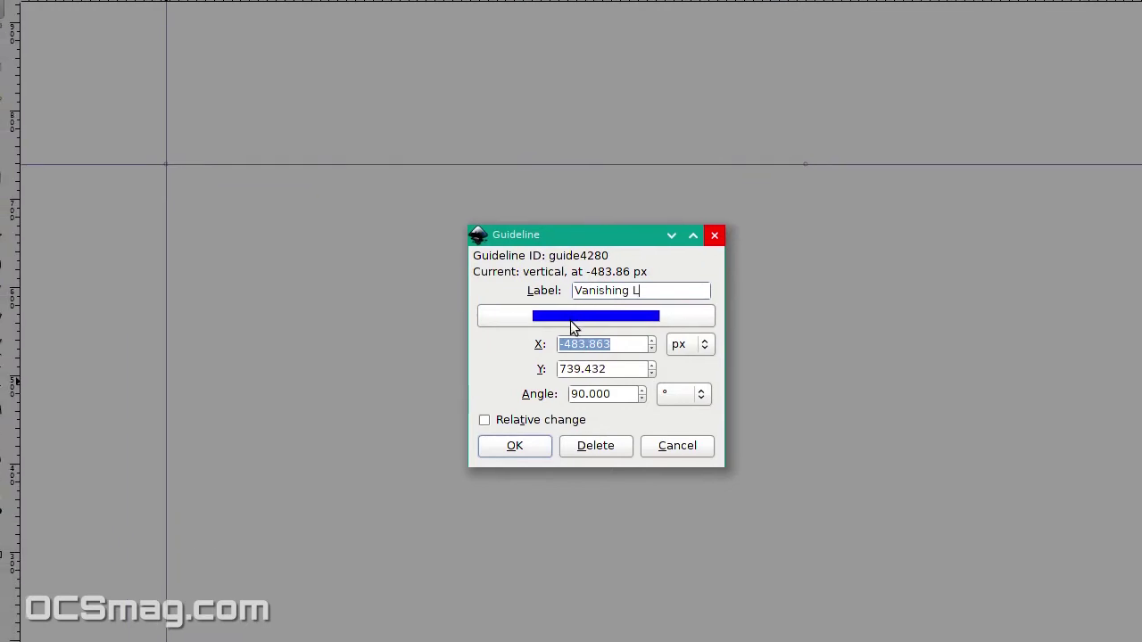
{"action": "left_click", "coordinate": [573, 328]}
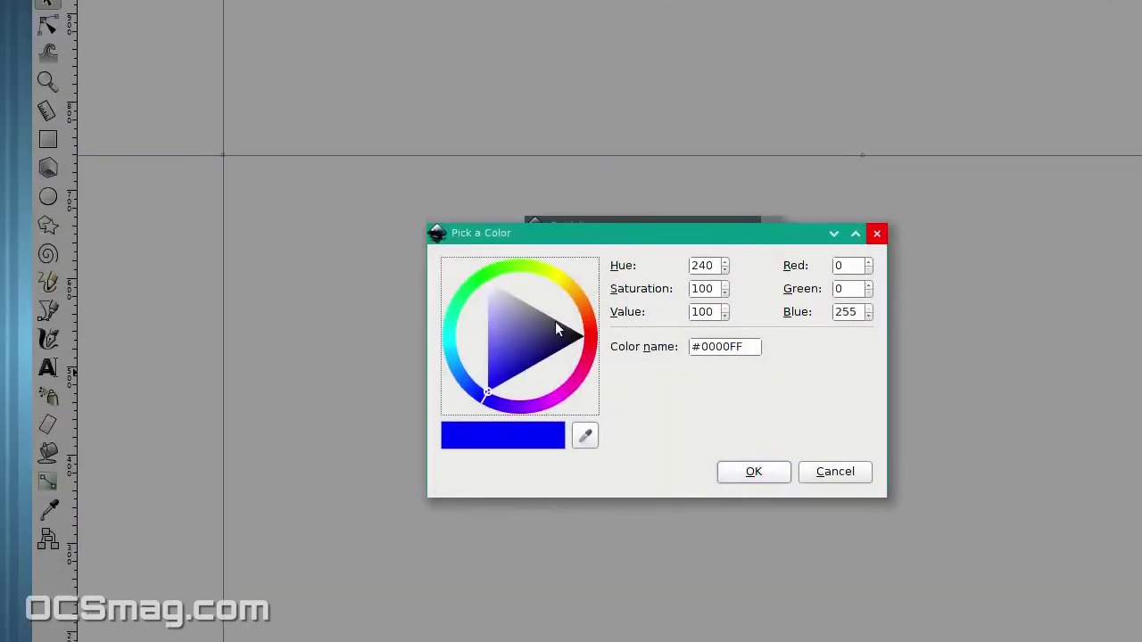
{"action": "left_click", "coordinate": [573, 328]}
{"action": "left_click", "coordinate": [596, 367]}
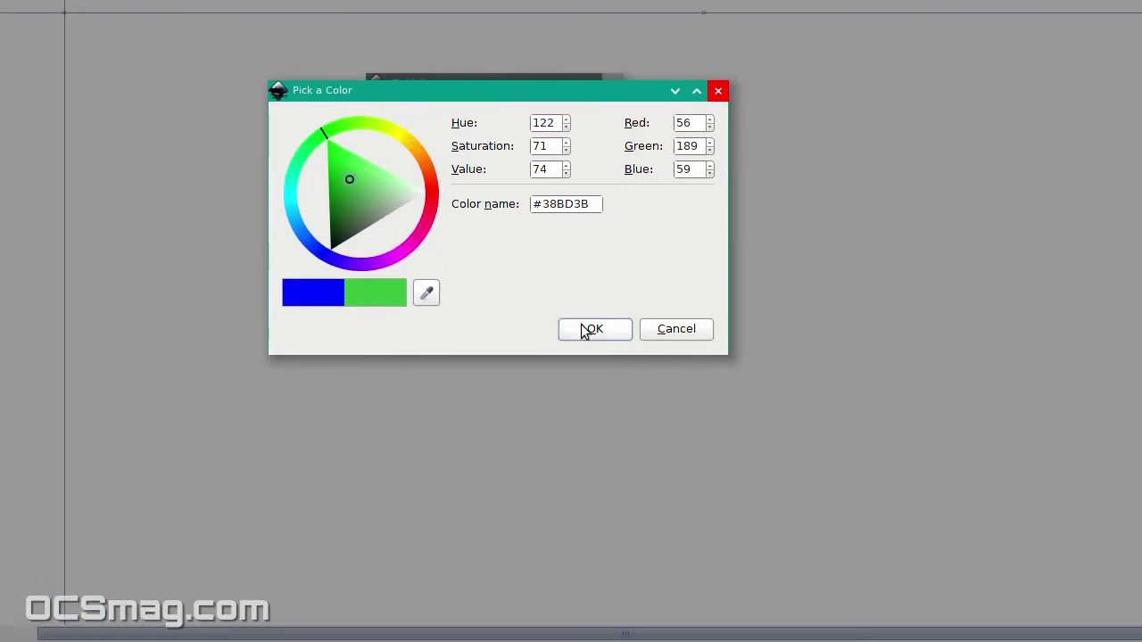
{"action": "left_click", "coordinate": [772, 429]}
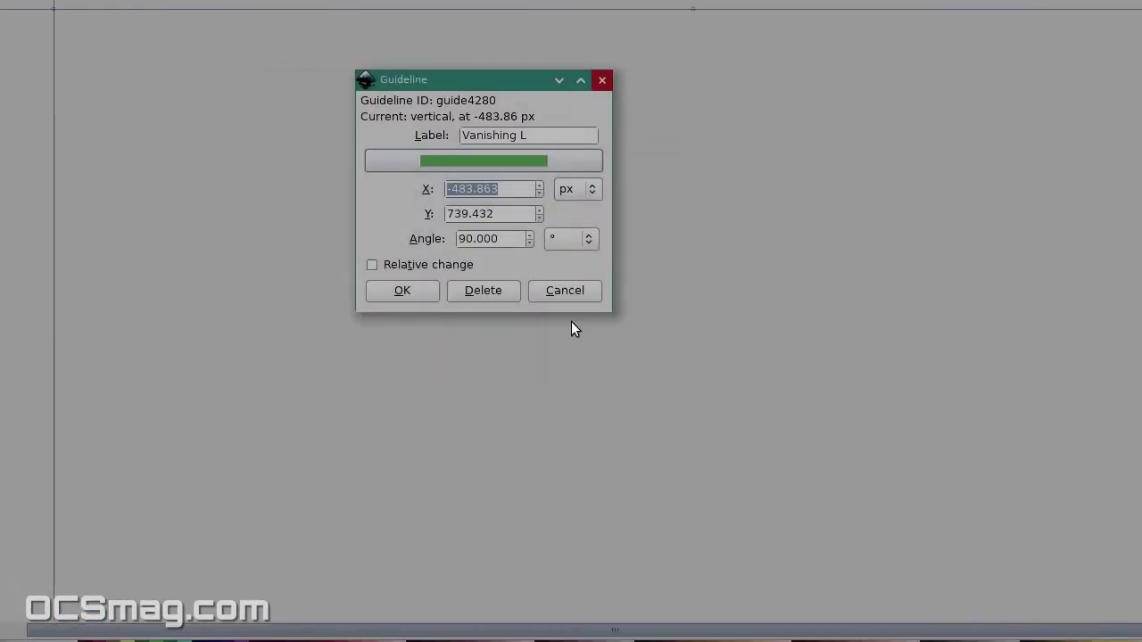
{"action": "left_click", "coordinate": [511, 327]}
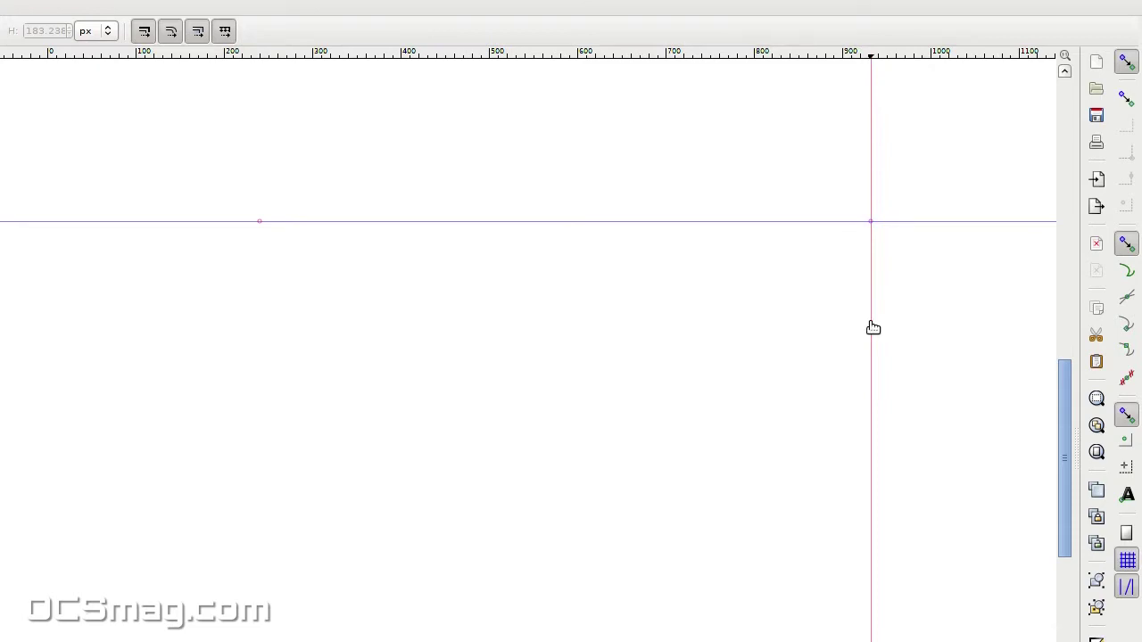
- Label the right vertical guide "Vanishing R" and change its color to green
{"action": "double_click", "coordinate": [872, 329]}
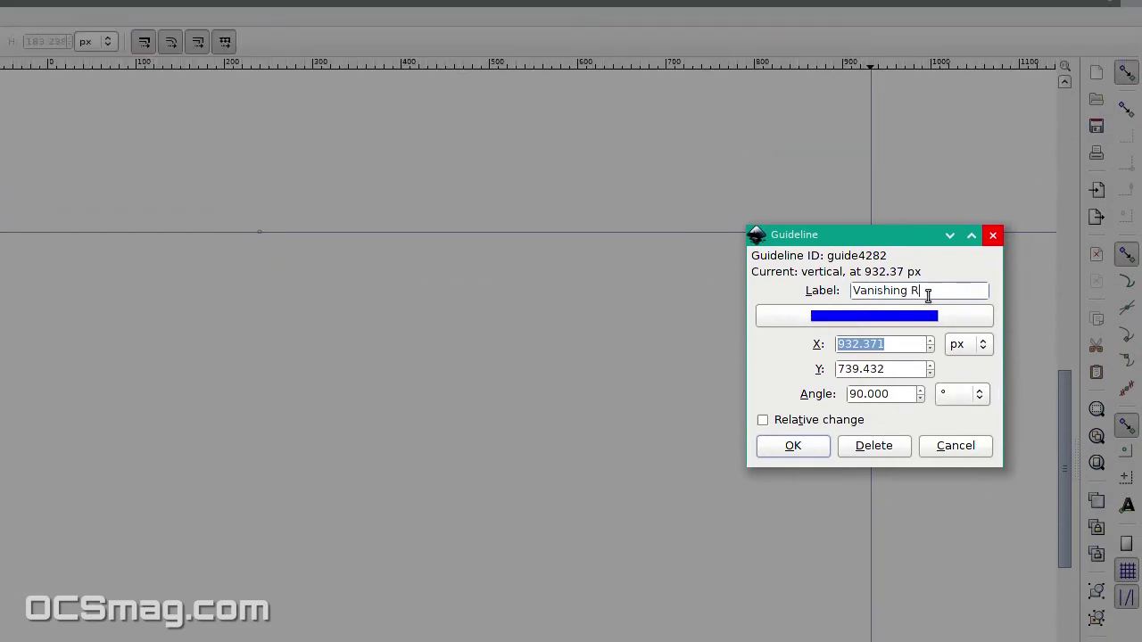
{"action": "left_click", "coordinate": [903, 330]}
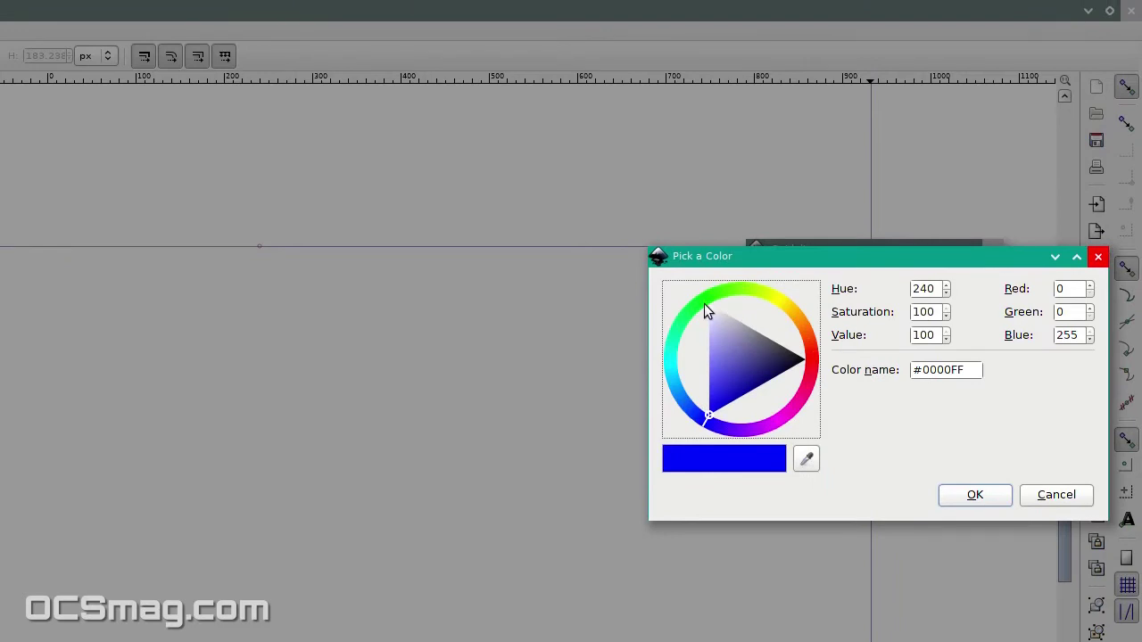
{"action": "left_click_drag", "start_coordinate": [736, 336], "coordinate": [735, 347]}
{"action": "left_click", "coordinate": [744, 329]}
{"action": "left_click", "coordinate": [737, 321]}
{"action": "left_click", "coordinate": [974, 462]}
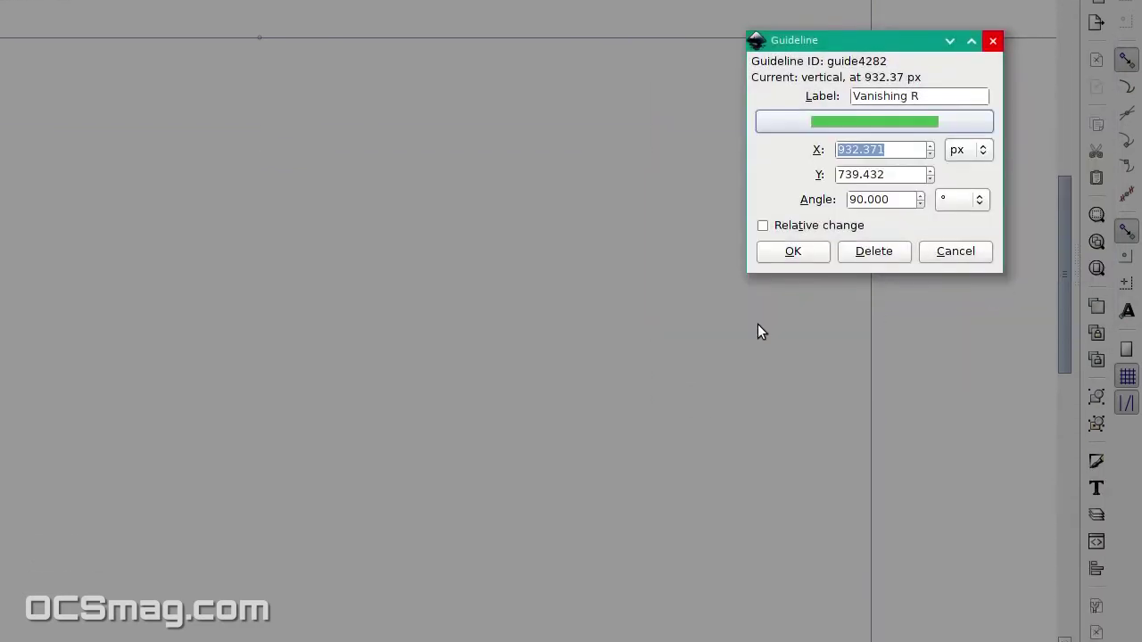
{"action": "left_click", "coordinate": [796, 316]}
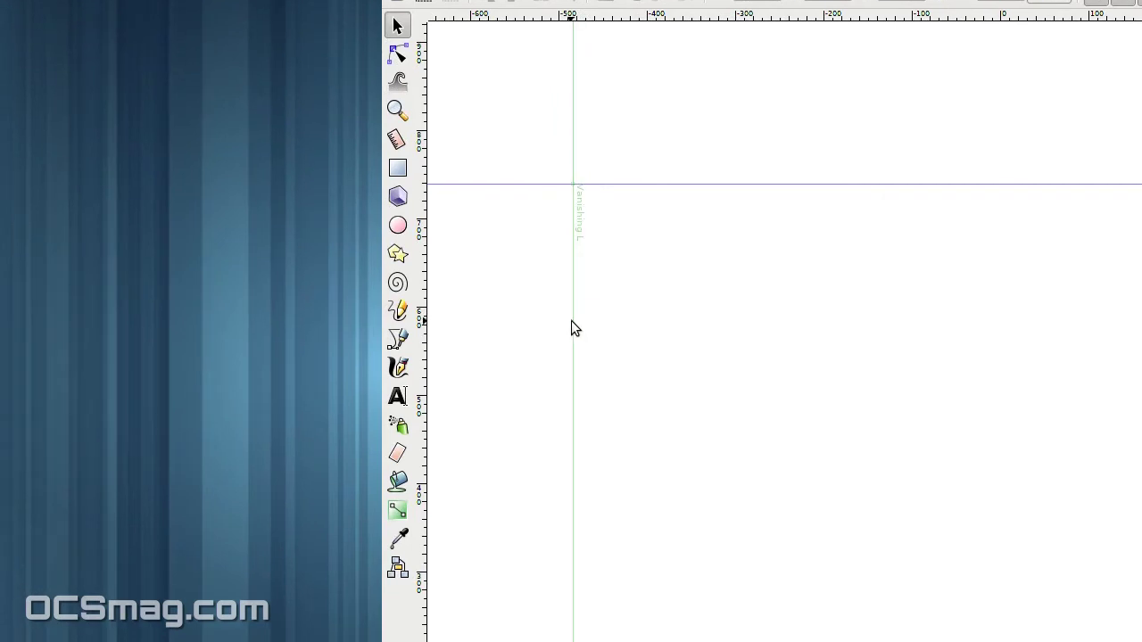
- Rotate the Vanishing L and Vanishing R guides about their origins on the horizon so they cross at a right angle below it, with Vanishing L at -75°
{"action": "left_click", "coordinate": [572, 323]}
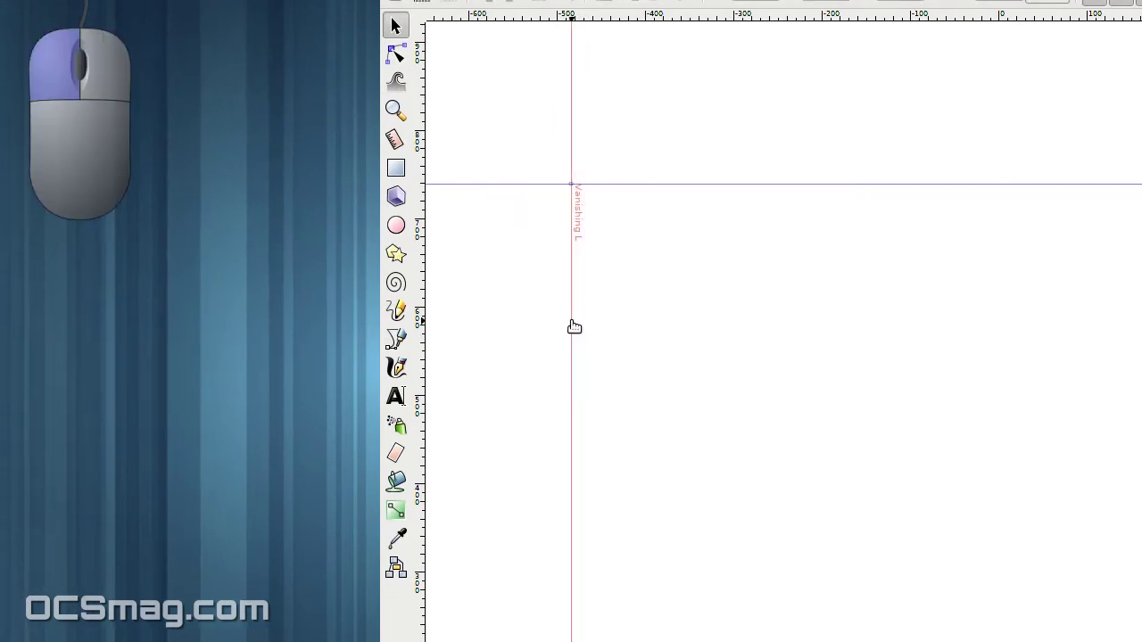
{"action": "key", "text": "shift"}
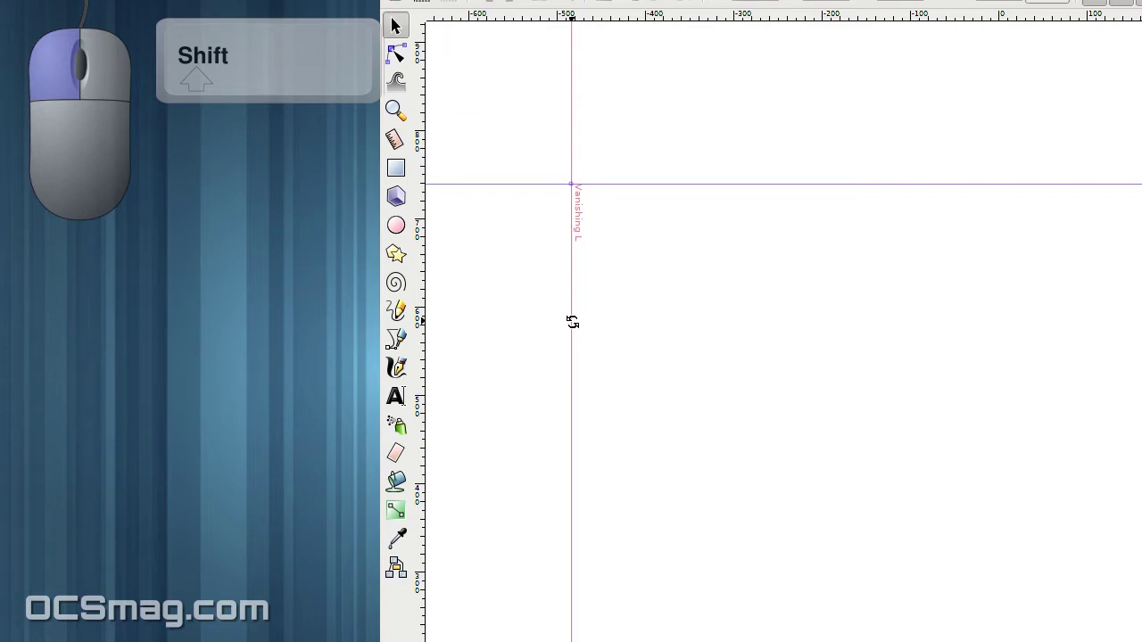
{"action": "left_click_drag", "start_coordinate": [572, 322], "coordinate": [574, 326]}
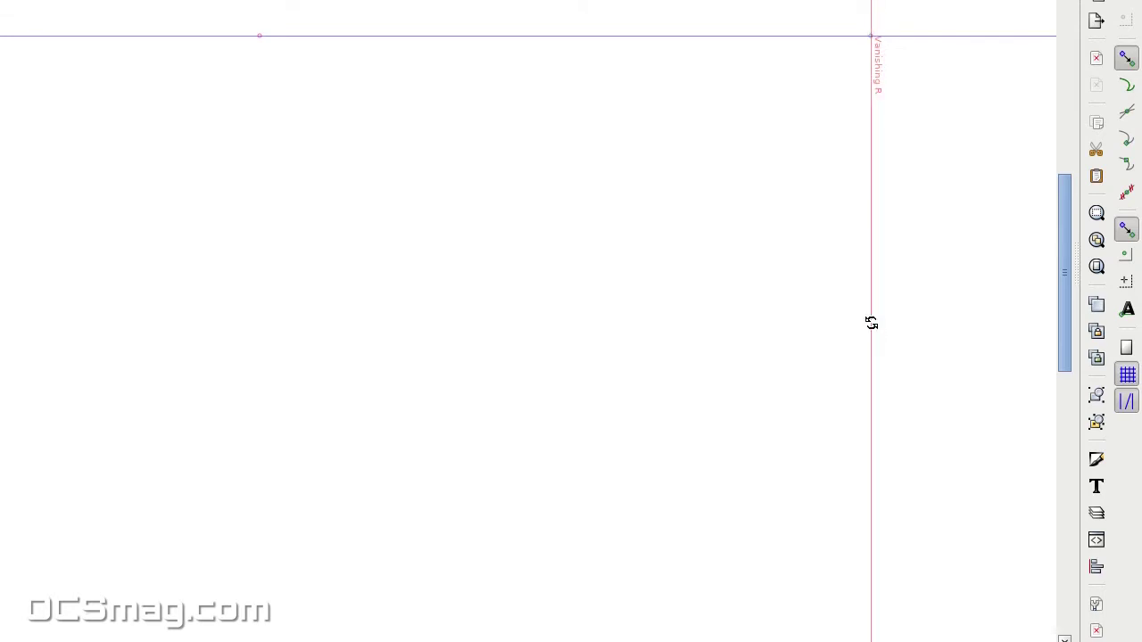
{"action": "left_click_drag", "start_coordinate": [871, 323], "coordinate": [504, 298], "text": "shift"}
{"action": "mouse_move", "coordinate": [566, 321]}
{"action": "left_mouse_down", "text": "shift"}
{"action": "mouse_move", "coordinate": [410, 271]}
{"action": "mouse_move", "coordinate": [571, 324]}
{"action": "left_mouse_up", "text": "shift"}
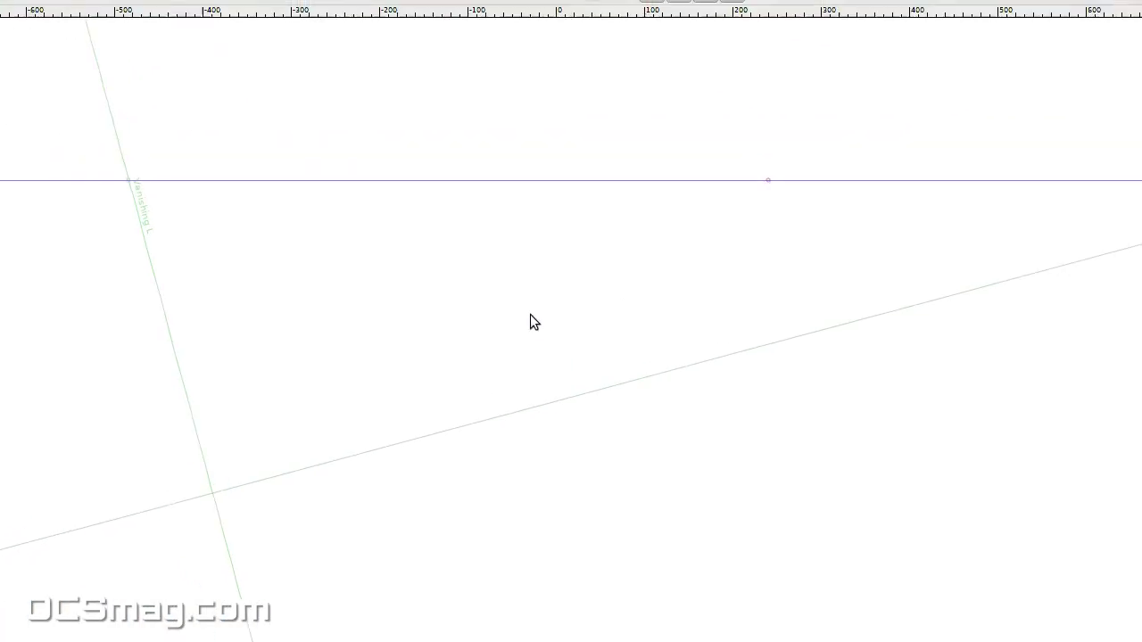
- Add a vertical guide snapped to the Vanishing L origin and rotate it to slope more gently than the Vanishing L guide
{"action": "scroll", "coordinate": [580, 329], "scroll_direction": "up", "scroll_amount": 1}
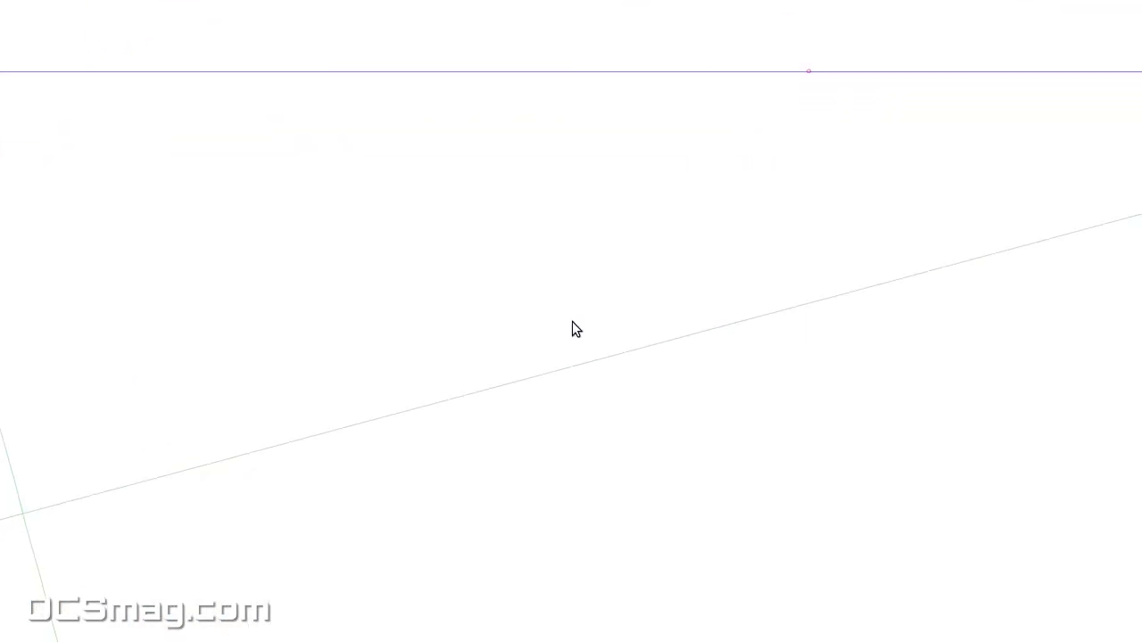
{"action": "left_click_drag", "start_coordinate": [572, 540], "coordinate": [566, 534]}
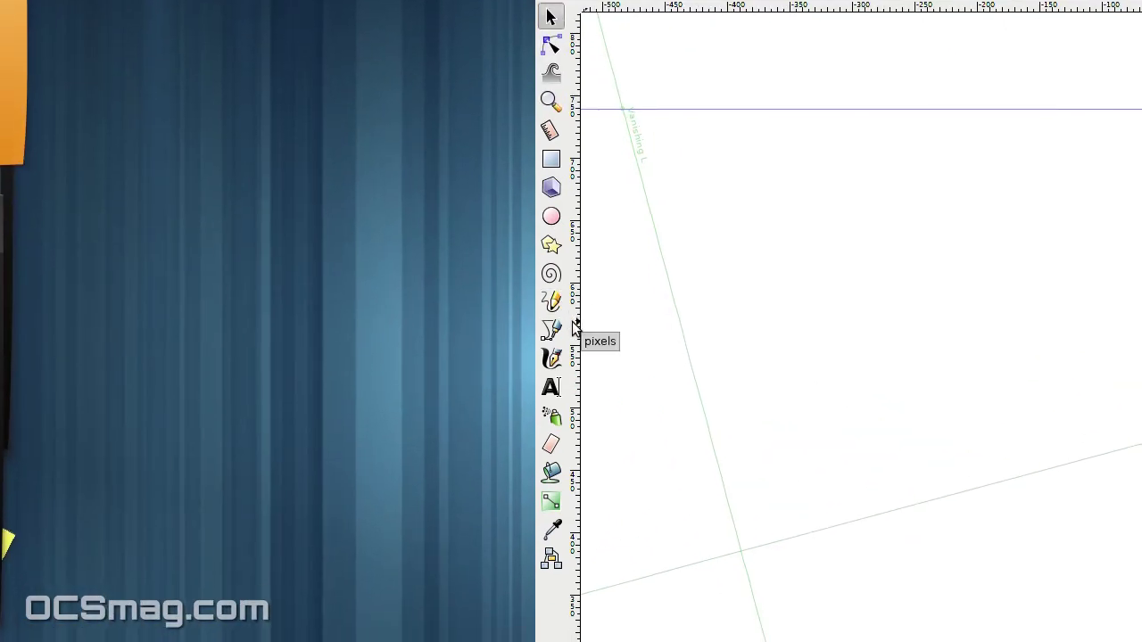
{"action": "left_click_drag", "start_coordinate": [573, 328], "coordinate": [622, 111]}
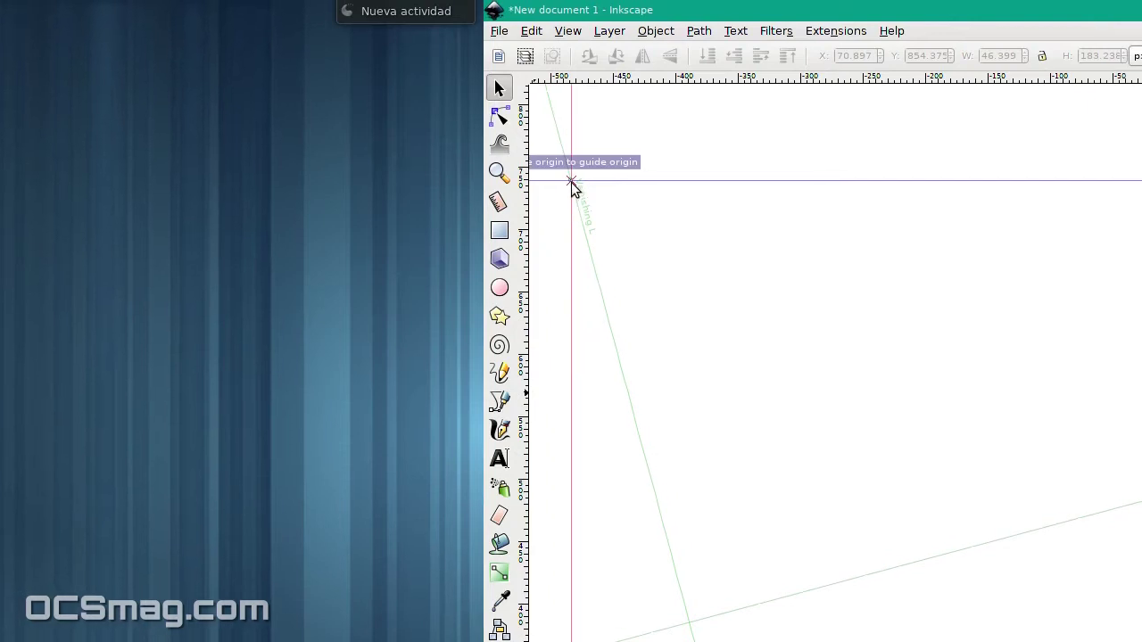
{"action": "left_click_drag", "start_coordinate": [570, 182], "coordinate": [571, 181]}
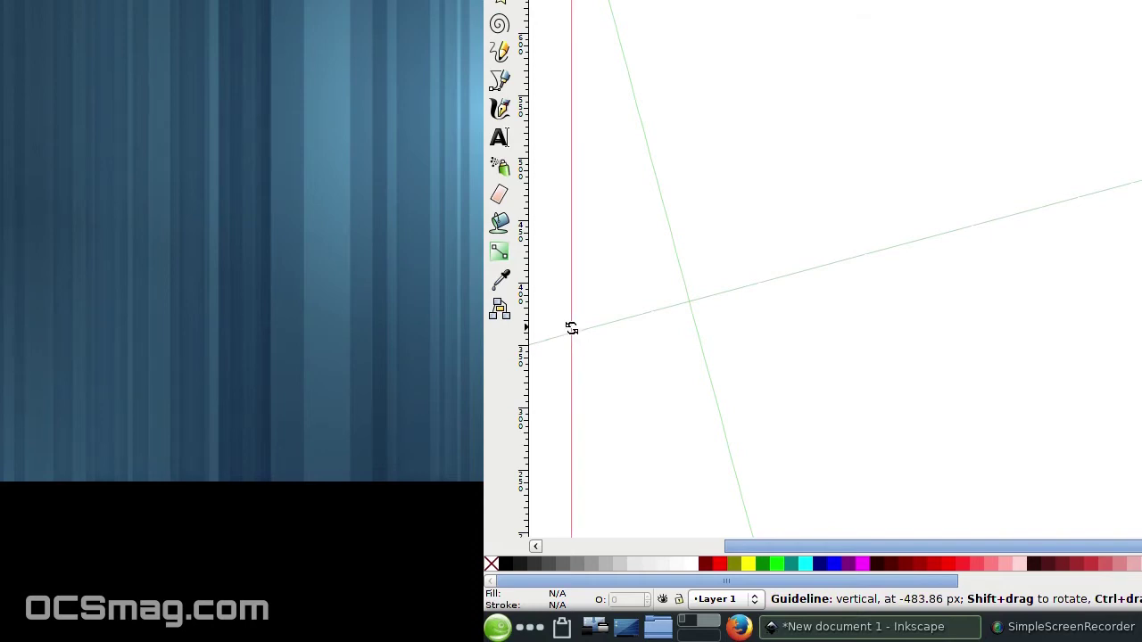
{"action": "left_click_drag", "start_coordinate": [572, 328], "coordinate": [813, 184]}
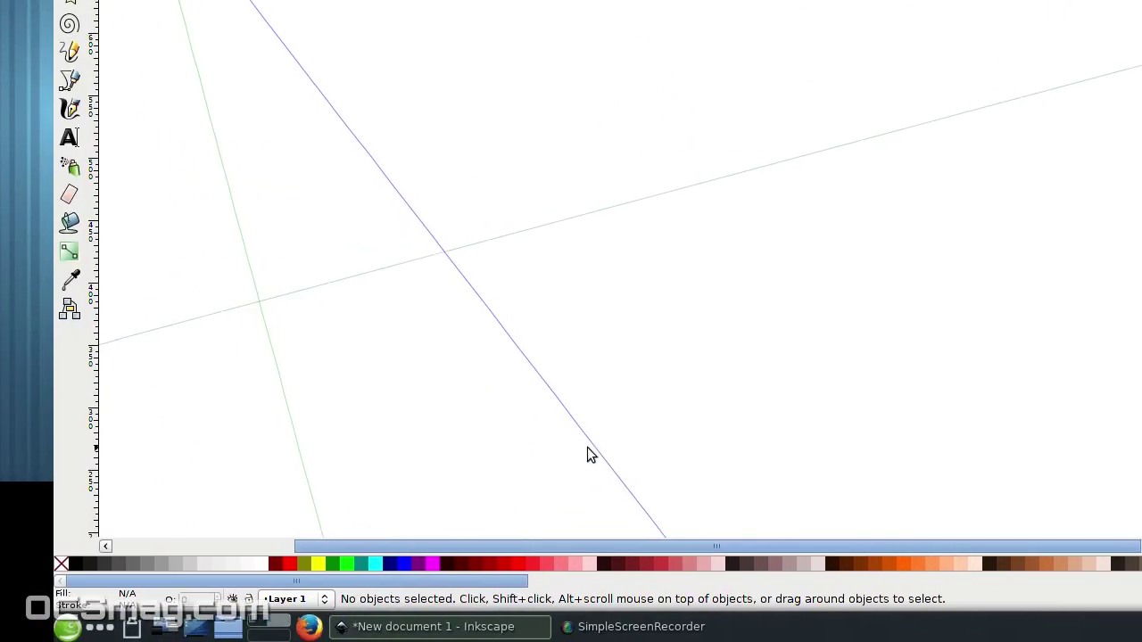
- Add a guide at the Vanishing R origin rotated to cross the new slanted guide, and place a vertical guide through their crossing
{"action": "scroll", "coordinate": [642, 447], "scroll_direction": "down", "scroll_amount": 1, "text": "ctrl"}
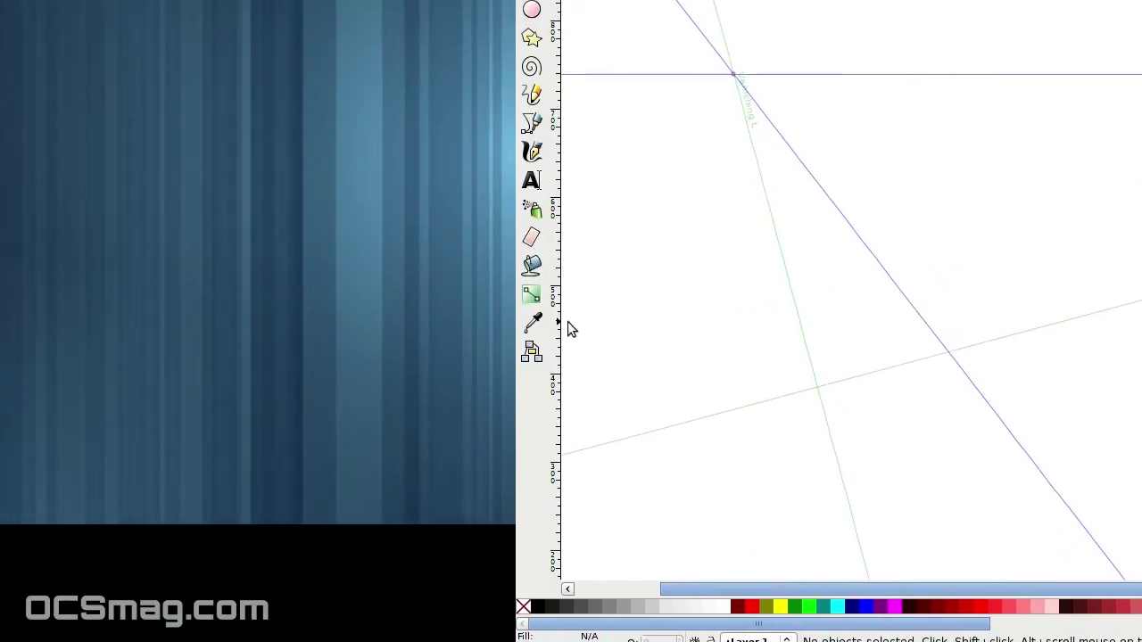
{"action": "left_click_drag", "start_coordinate": [106, 271], "coordinate": [1006, 71]}
{"action": "left_click_drag", "start_coordinate": [770, 283], "coordinate": [897, 323]}
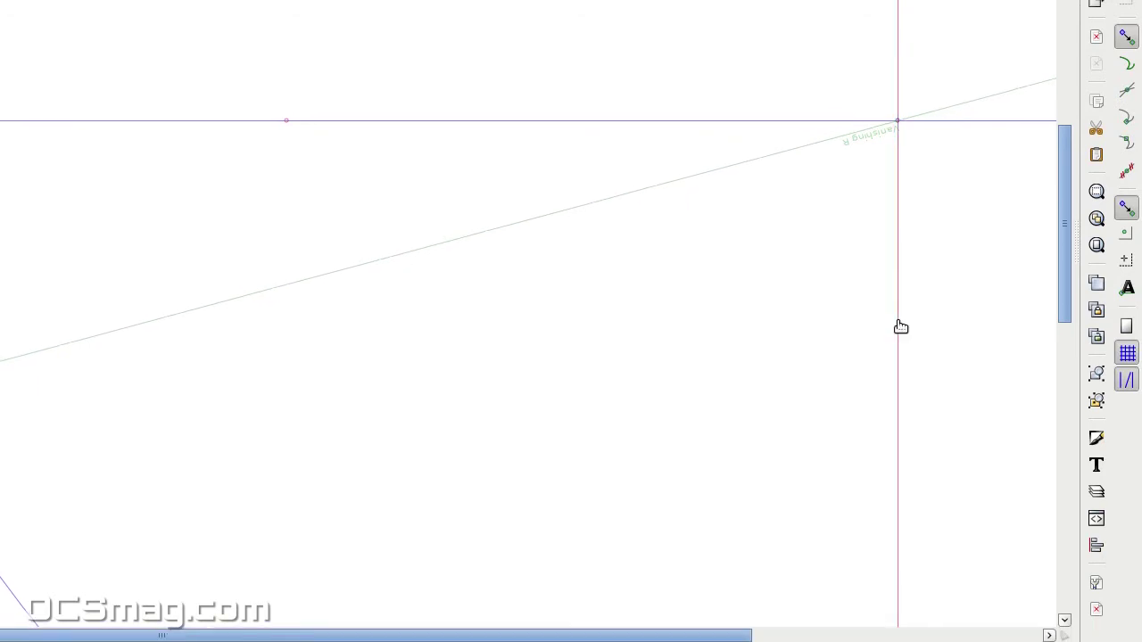
{"action": "left_click_drag", "start_coordinate": [894, 323], "coordinate": [181, 256]}
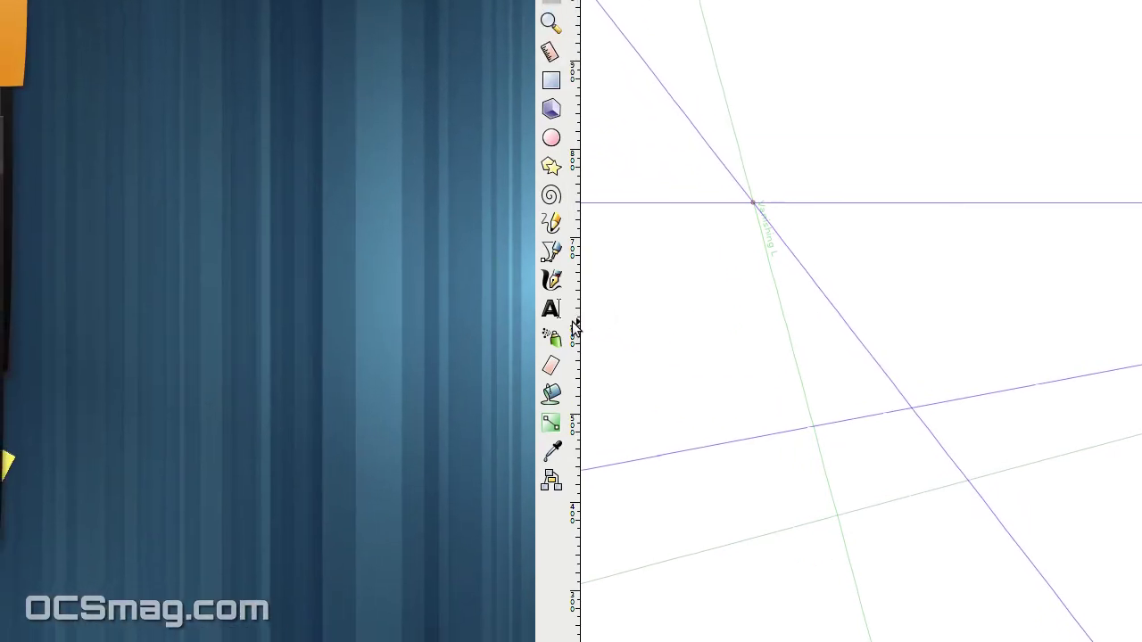
{"action": "mouse_move", "coordinate": [575, 328]}
{"action": "left_mouse_down"}
{"action": "mouse_move", "coordinate": [604, 326]}
{"action": "mouse_move", "coordinate": [574, 328]}
{"action": "left_mouse_up"}
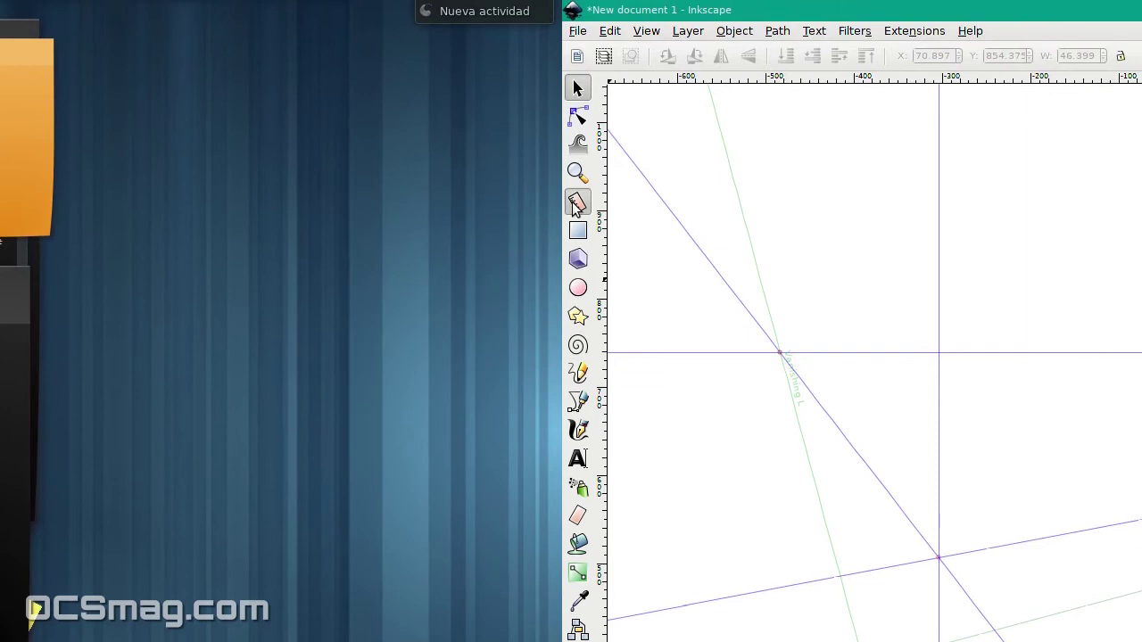
- Measure the distance from the Vanishing L origin to the crossing of the two green guides
{"action": "left_click", "coordinate": [576, 203]}
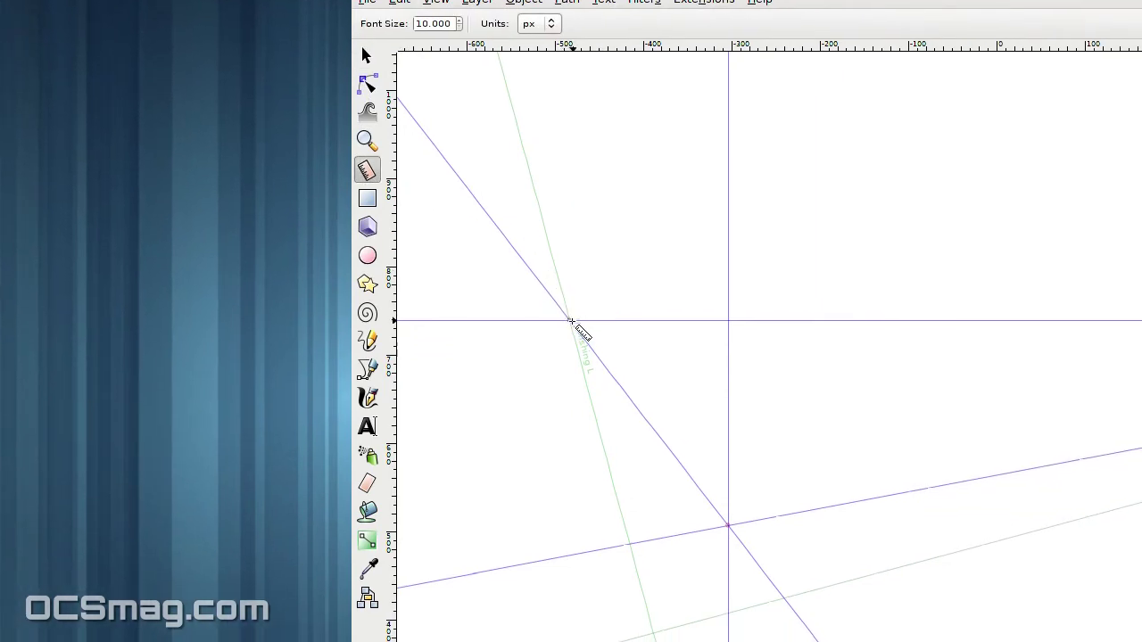
{"action": "left_click_drag", "start_coordinate": [578, 334], "coordinate": [643, 615]}
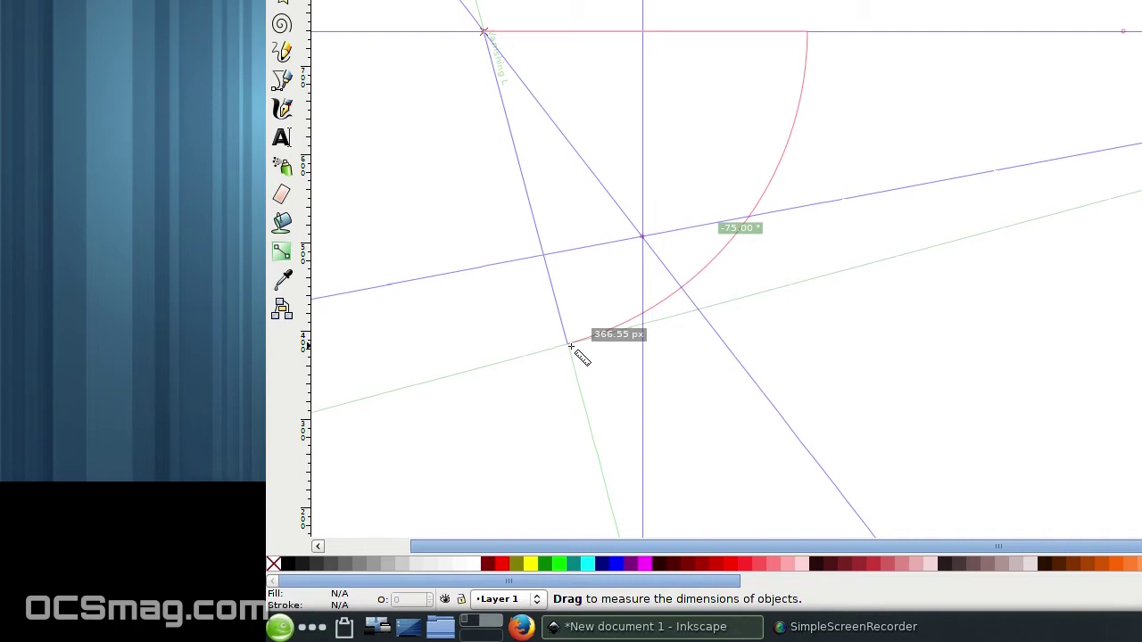
{"action": "left_click_drag", "start_coordinate": [571, 346], "coordinate": [570, 346]}
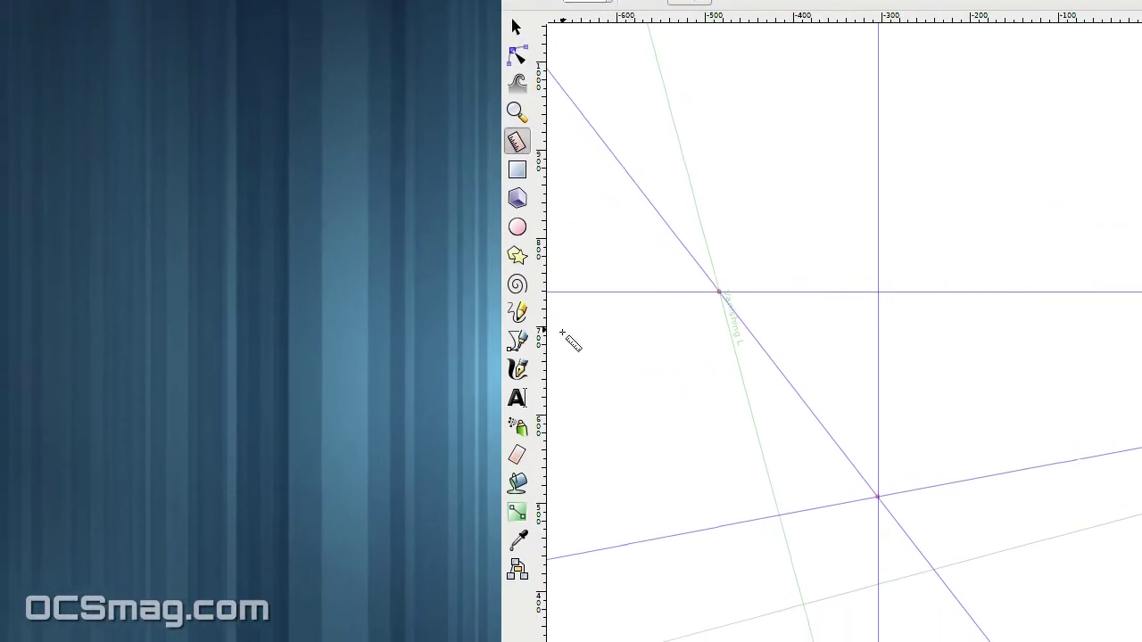
- Draw a straight horizontal line along the horizon starting at the Vanishing L origin and set its width to 366.550 px
{"action": "left_click", "coordinate": [572, 312]}
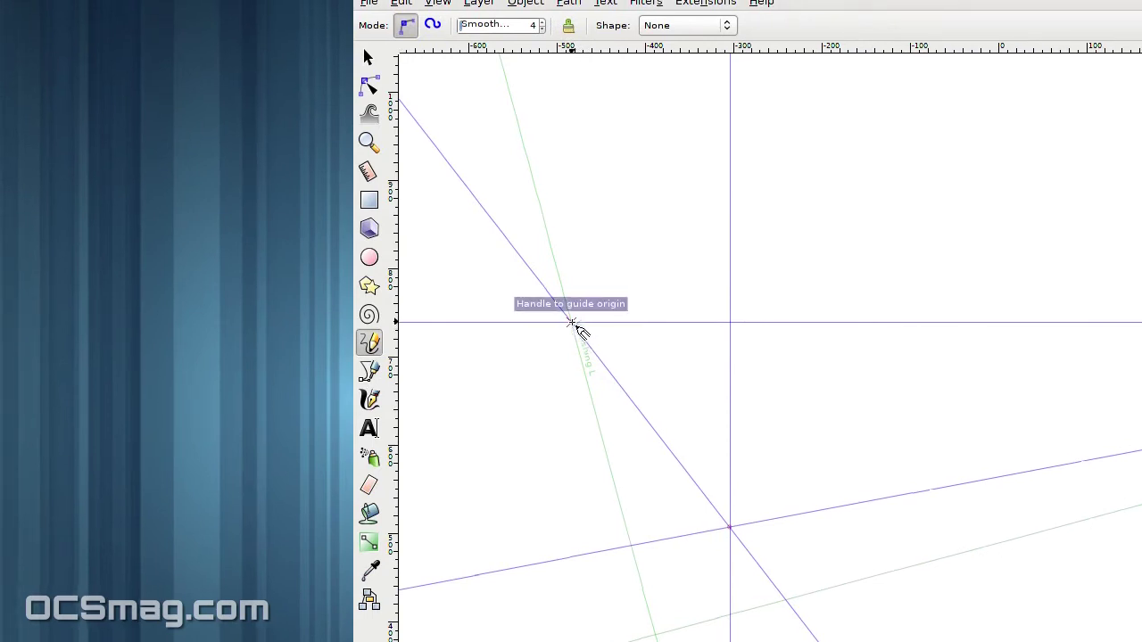
{"action": "left_click", "coordinate": [572, 321]}
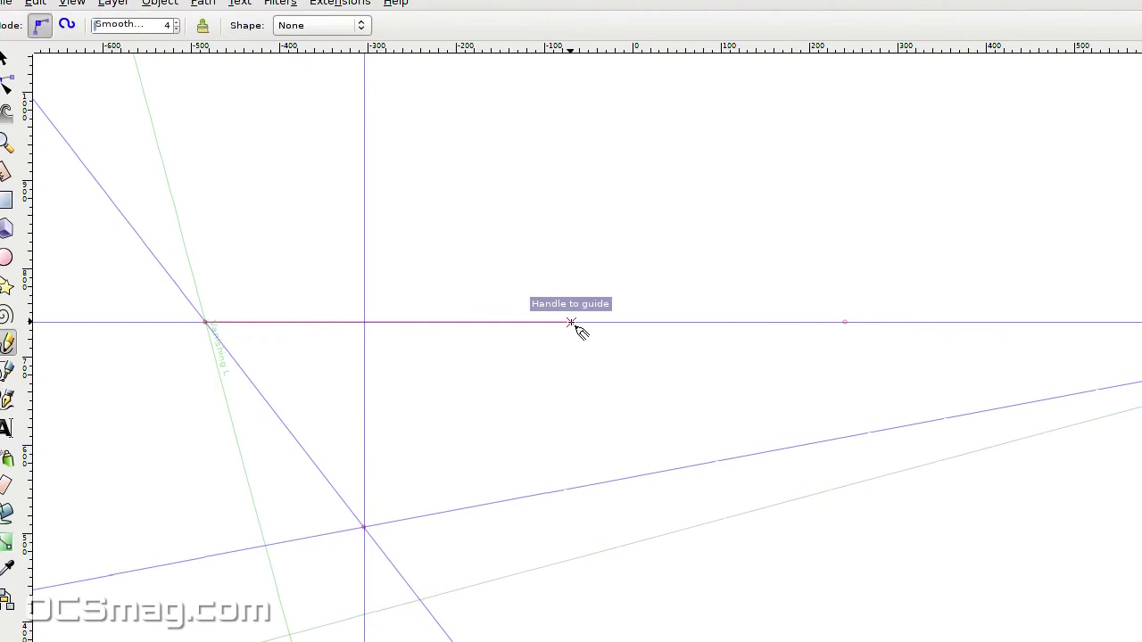
{"action": "left_click", "coordinate": [572, 322]}
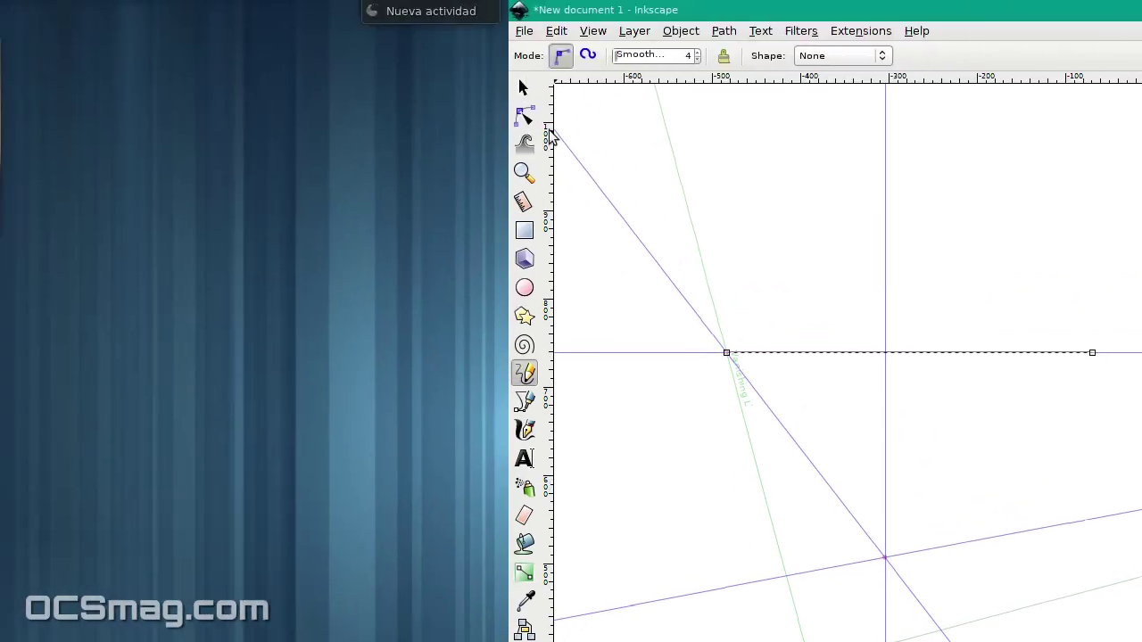
{"action": "left_click", "coordinate": [522, 86]}
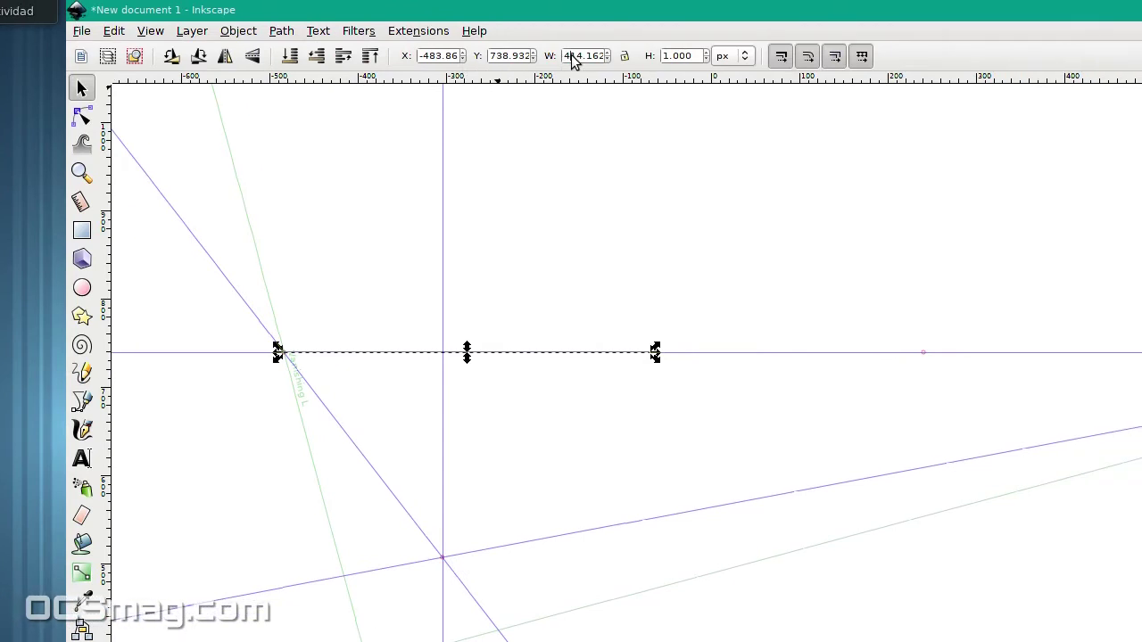
{"action": "type", "text": "366.550"}
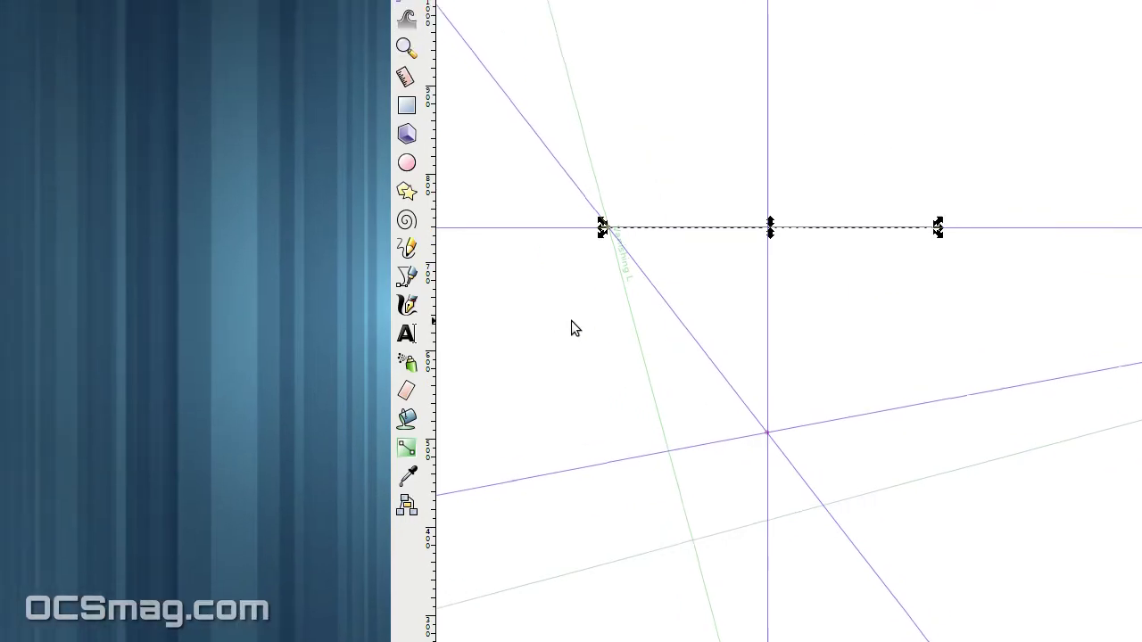
{"action": "left_click", "coordinate": [254, 444]}
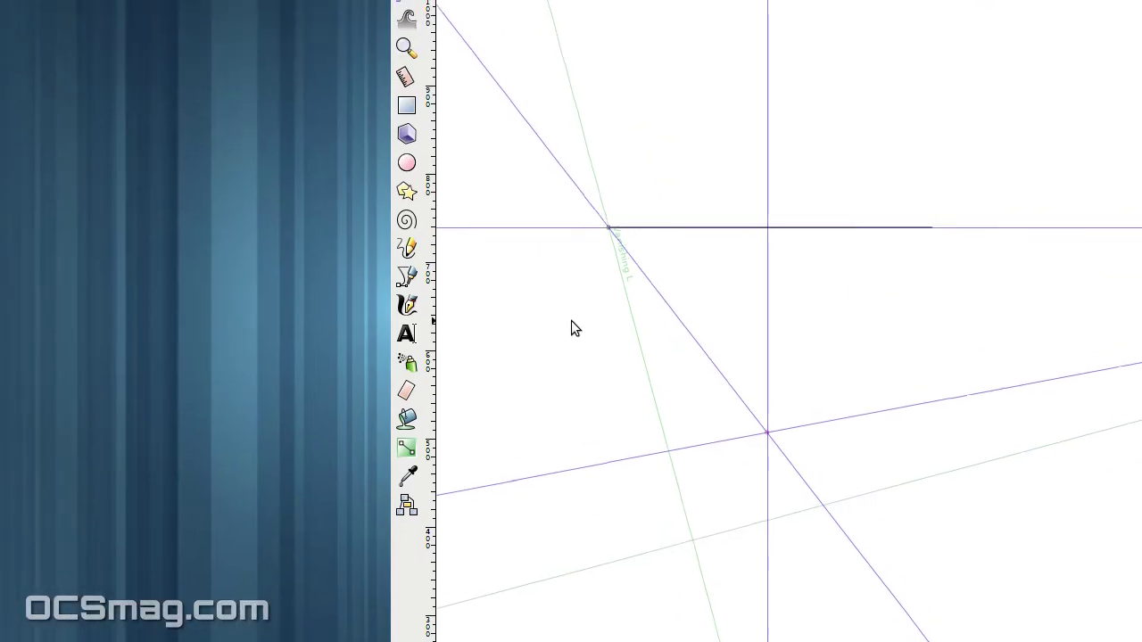
- Place a vertical guide at the right end of the black horizon line, snapping its origin to the horizon guide
{"action": "scroll", "coordinate": [847, 274], "scroll_direction": "up", "scroll_amount": 3}
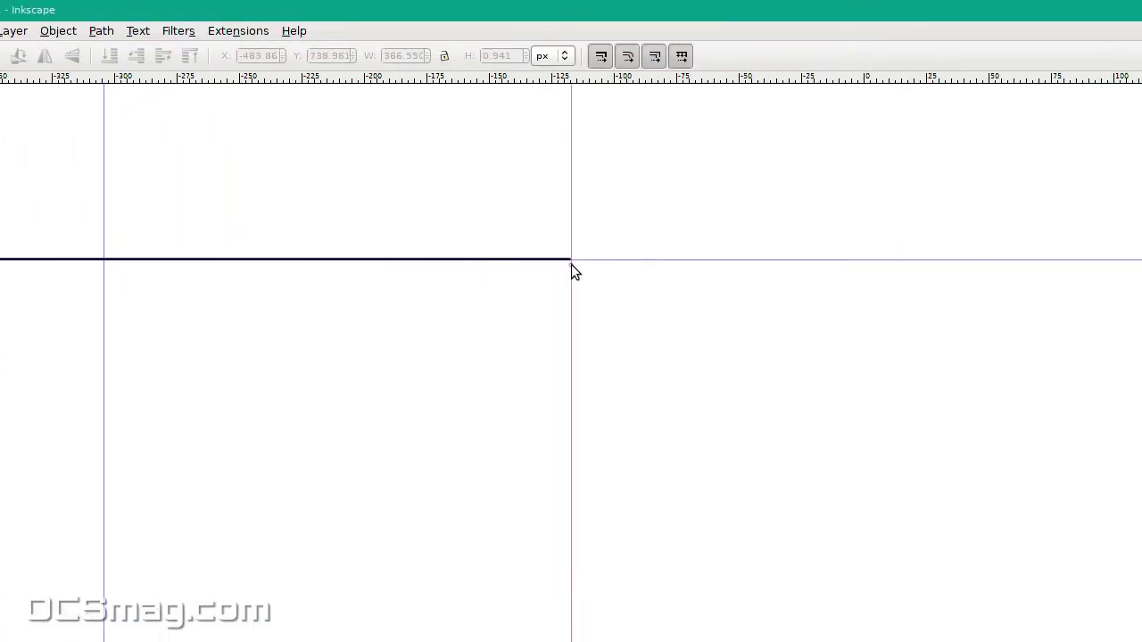
{"action": "scroll", "coordinate": [571, 272], "scroll_direction": "up", "scroll_amount": 7}
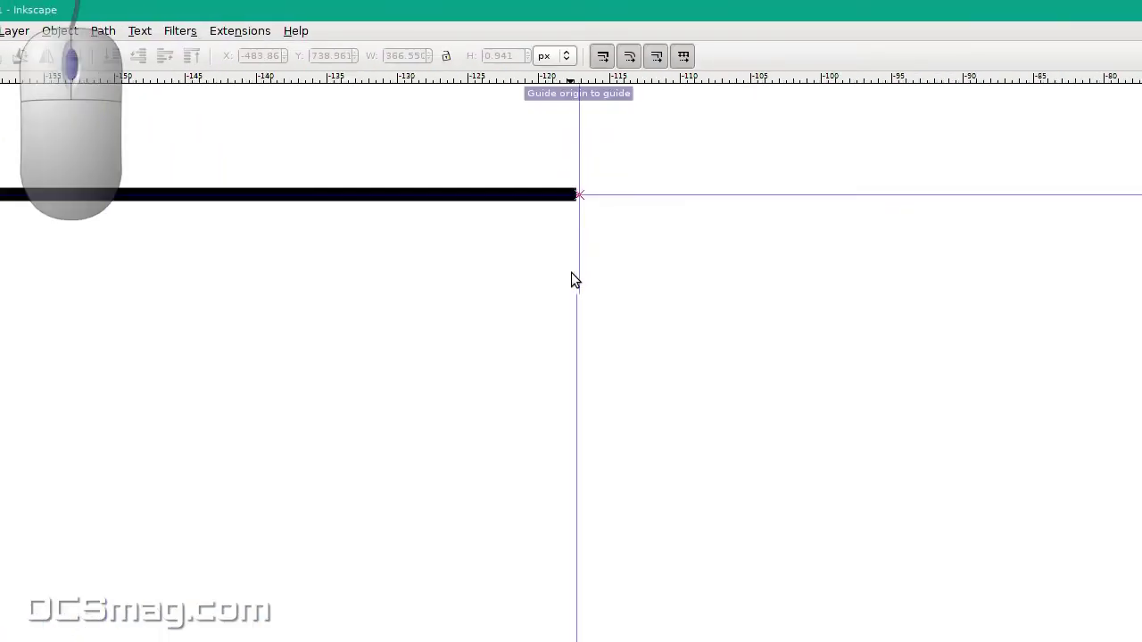
{"action": "scroll", "coordinate": [575, 307], "scroll_direction": "up", "scroll_amount": 5}
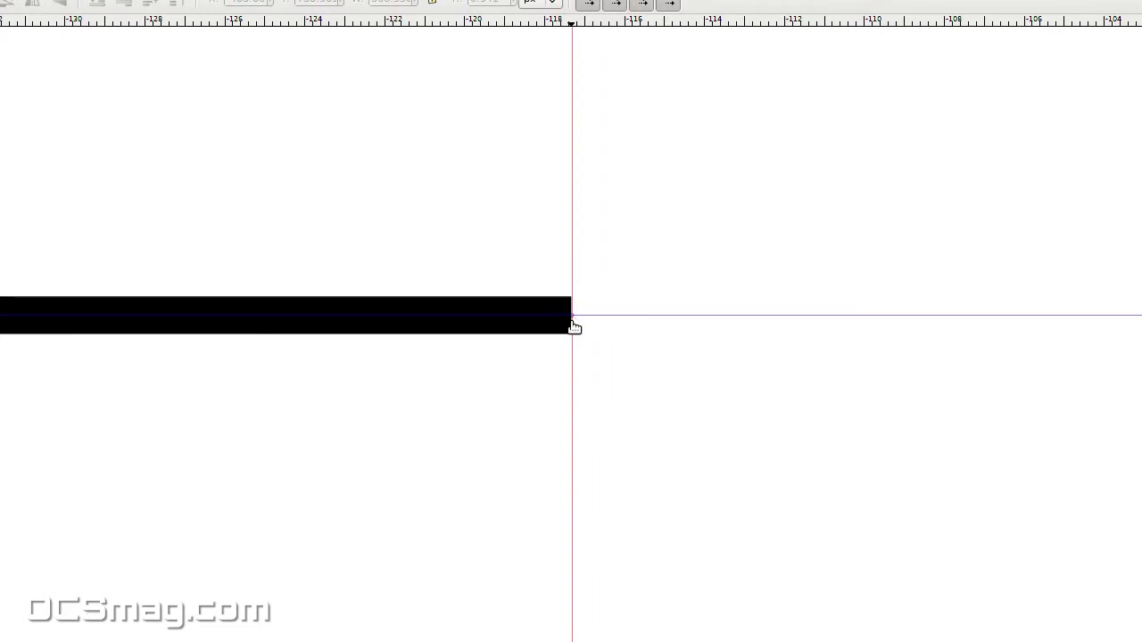
{"action": "scroll", "coordinate": [571, 321], "scroll_direction": "down", "scroll_amount": 5}
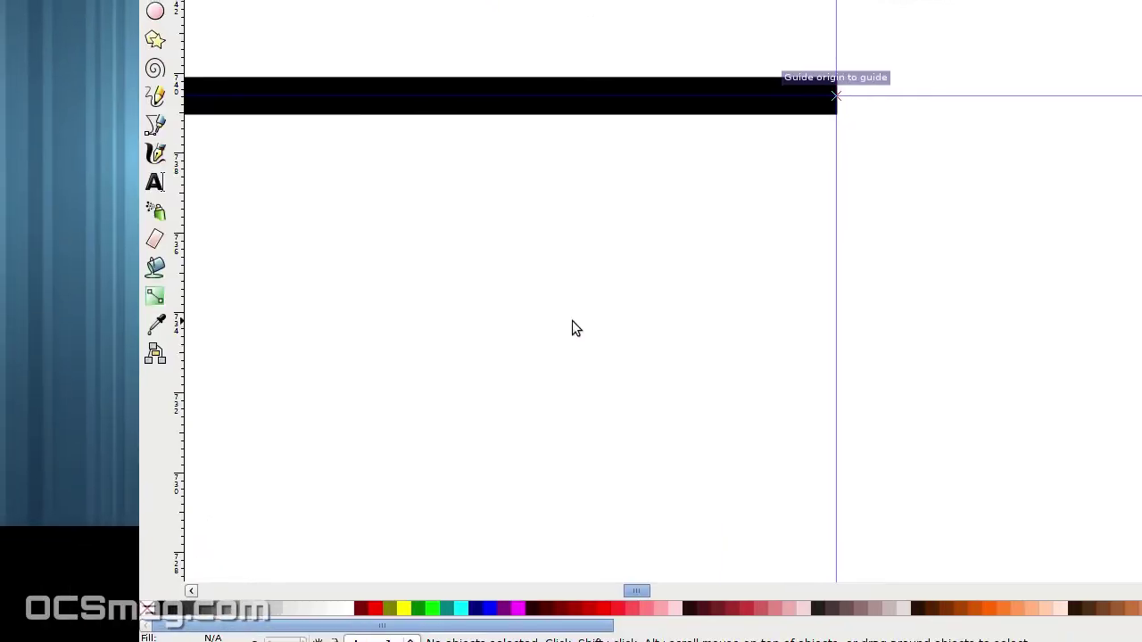
{"action": "scroll", "coordinate": [571, 321], "scroll_direction": "down", "scroll_amount": 2}
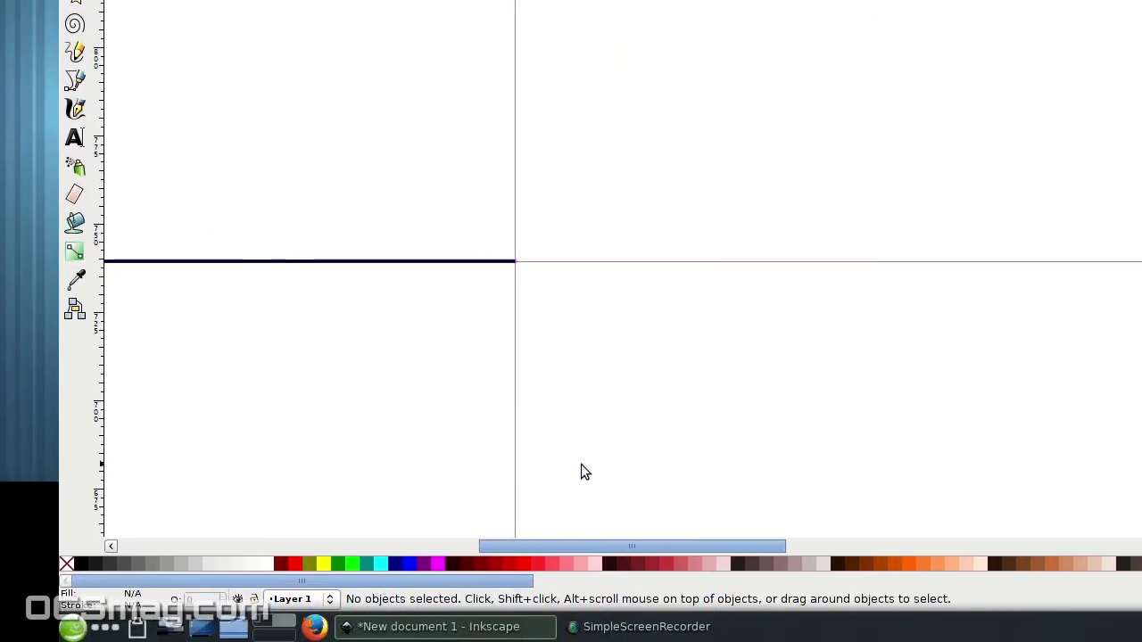
{"action": "scroll", "coordinate": [669, 482], "scroll_direction": "down", "scroll_amount": 3}
{"action": "scroll", "coordinate": [574, 441], "scroll_direction": "down", "scroll_amount": 1}
{"action": "scroll", "coordinate": [574, 432], "scroll_direction": "down", "scroll_amount": 10}
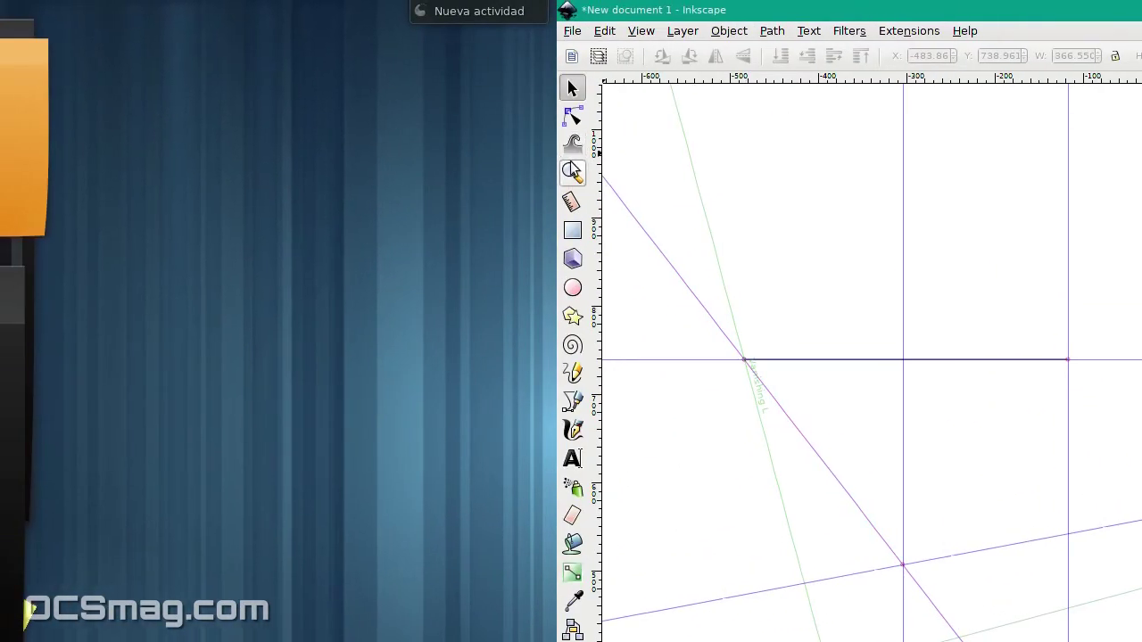
- Measure the distance from the Vanishing R origin to the crossing of the two green guides
{"action": "left_click", "coordinate": [574, 205]}
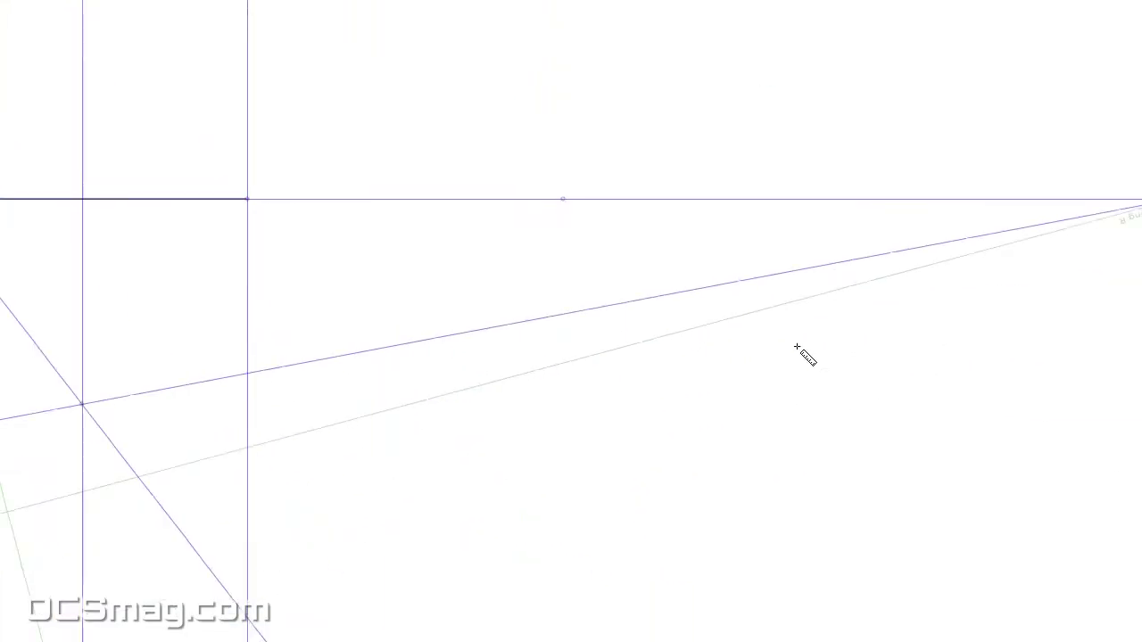
{"action": "left_click_drag", "start_coordinate": [869, 321], "coordinate": [482, 352]}
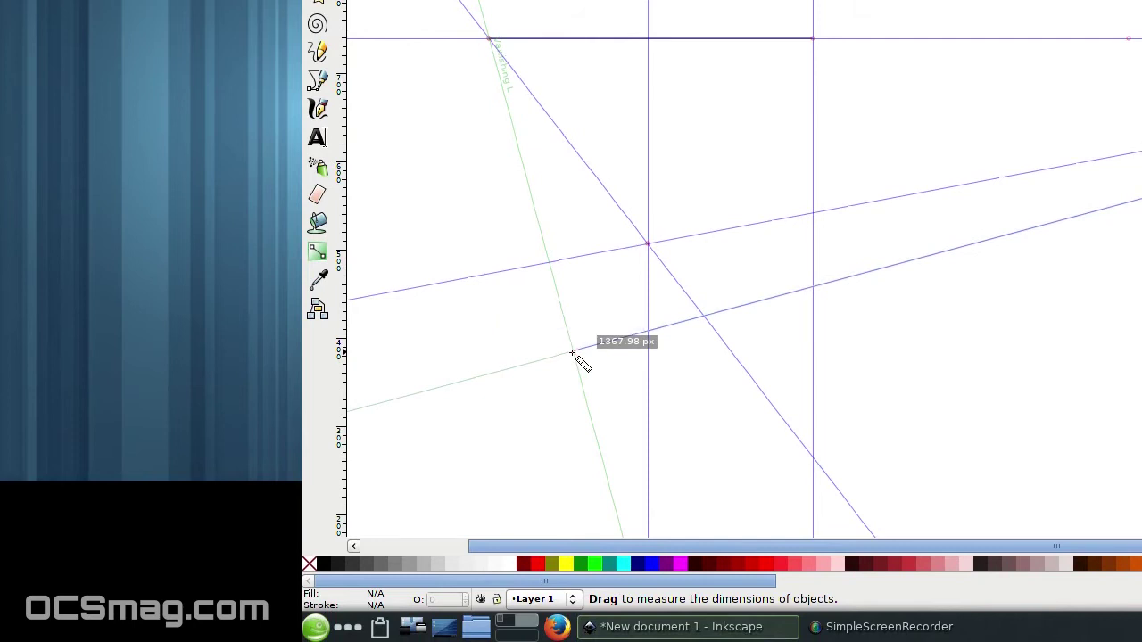
{"action": "left_click_drag", "start_coordinate": [572, 352], "coordinate": [572, 351]}
{"action": "left_click_drag", "start_coordinate": [572, 351], "coordinate": [572, 350]}
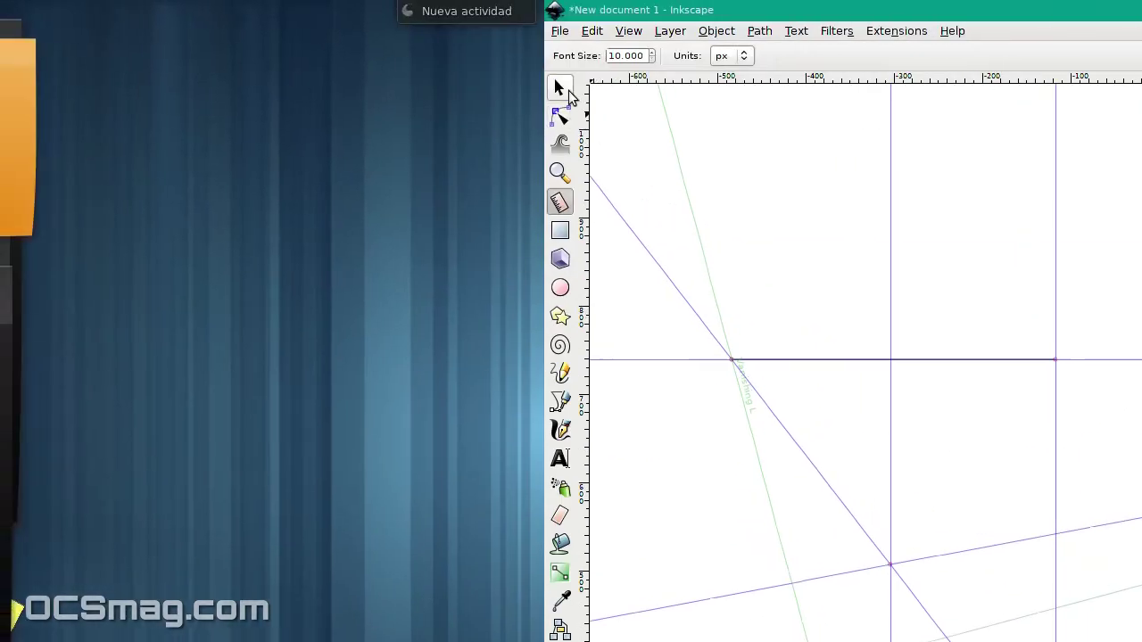
- Set the width of the black horizon line to 1367.98 px
{"action": "left_click", "coordinate": [564, 91]}
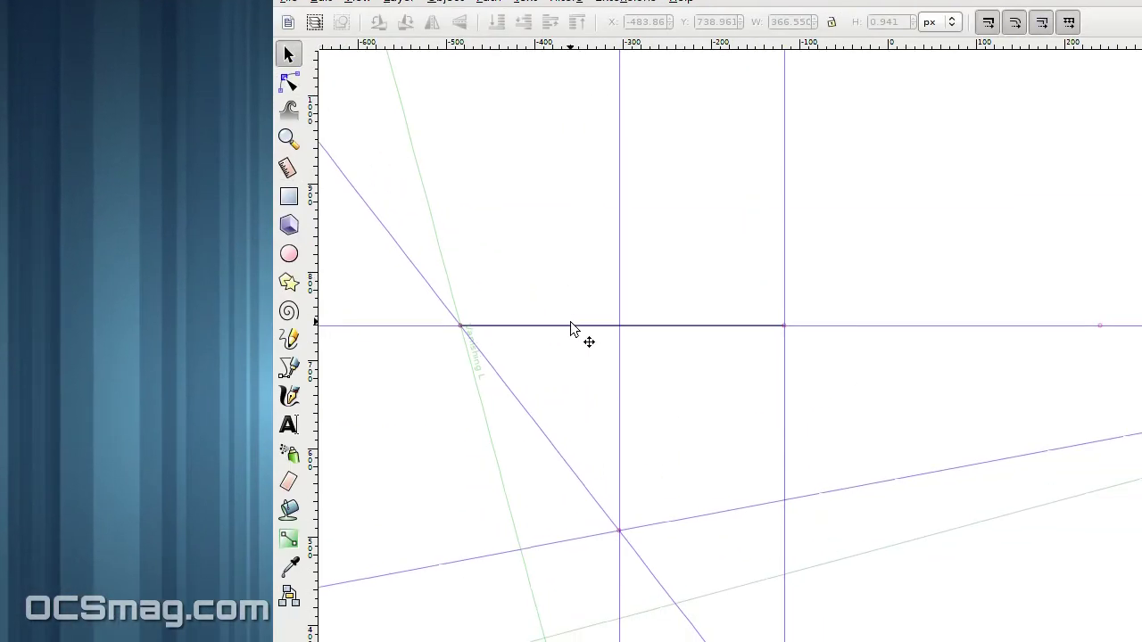
{"action": "left_click", "coordinate": [571, 323]}
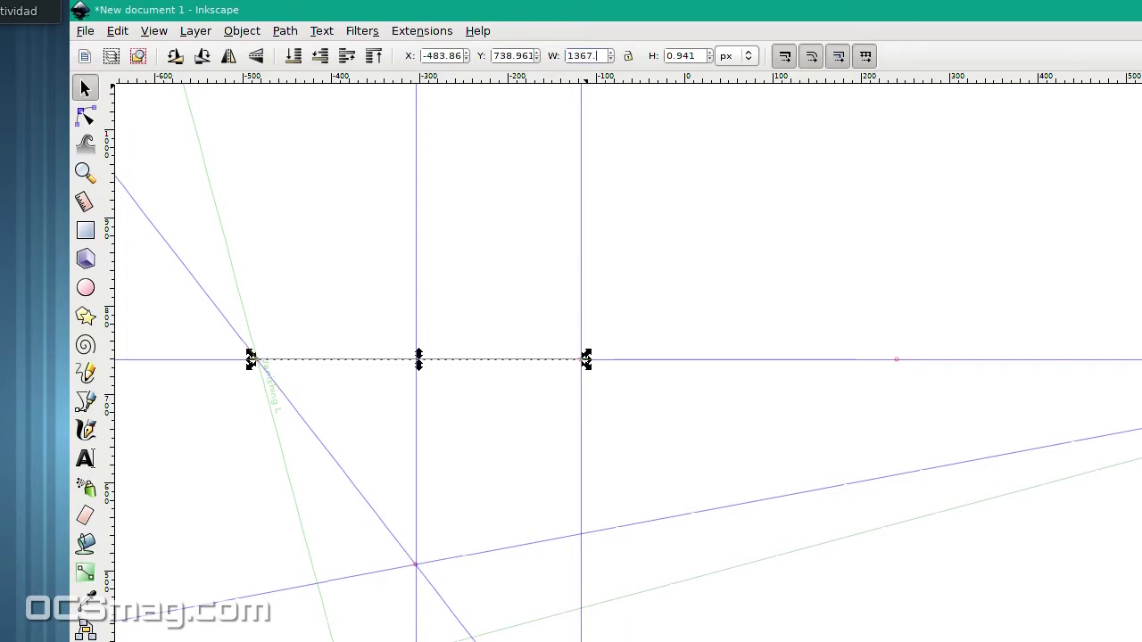
{"action": "key", "text": "Return"}
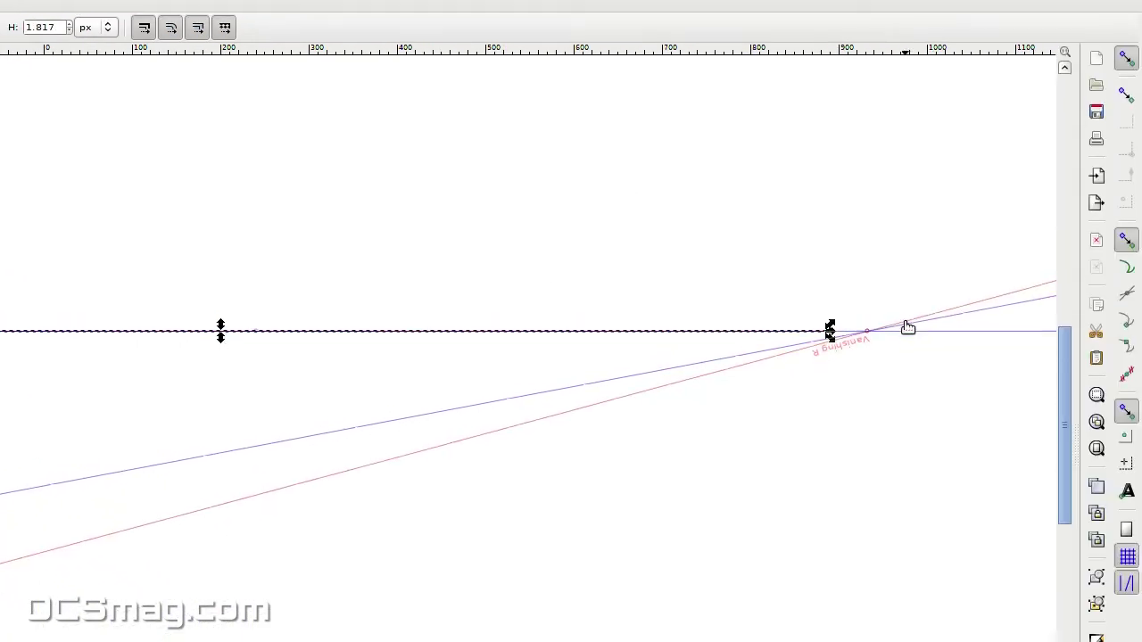
- Move the line along the horizon until its right end meets the Vanishing R origin
{"action": "scroll", "coordinate": [892, 216], "scroll_direction": "up", "scroll_amount": 7}
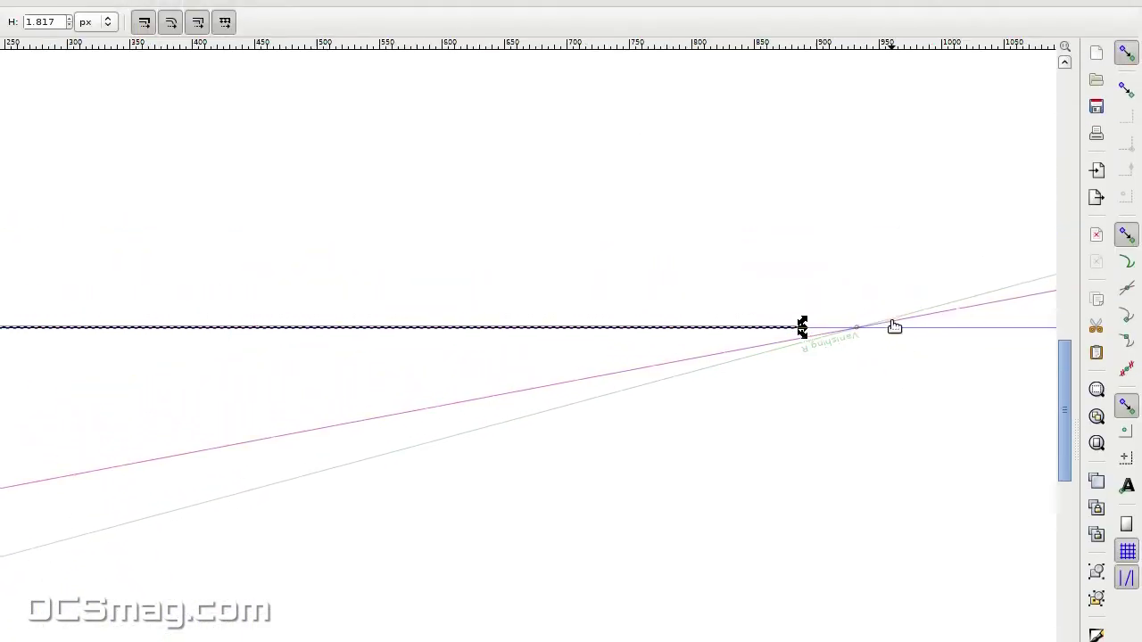
{"action": "scroll", "coordinate": [828, 323], "scroll_direction": "up", "scroll_amount": 1}
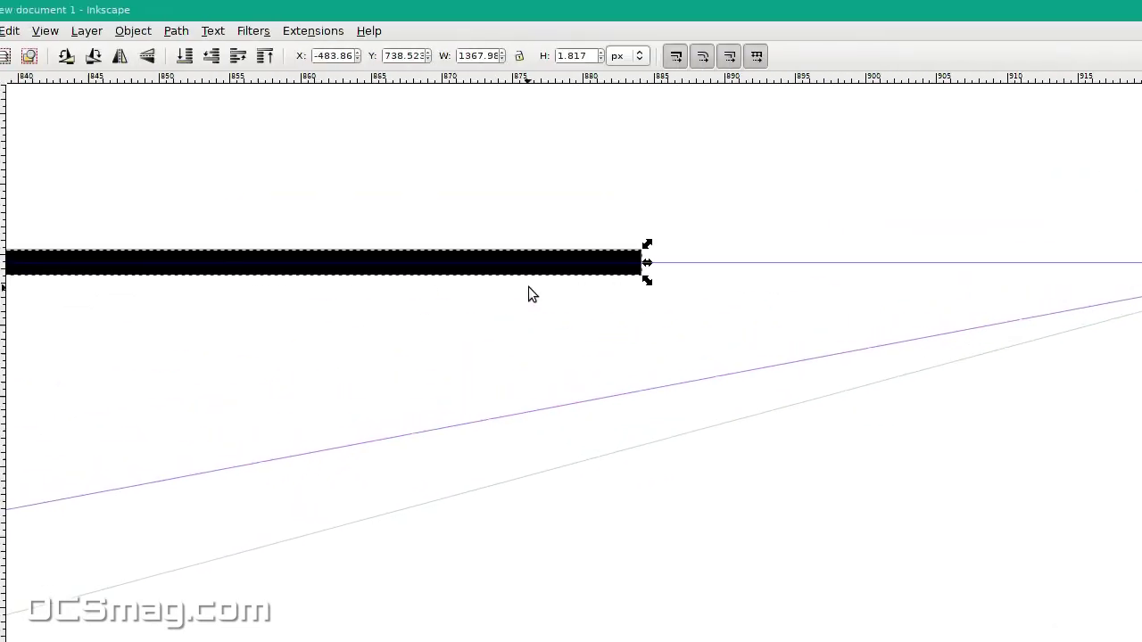
{"action": "key", "text": "shift+Right"}
{"action": "key", "text": "shift+Right"}
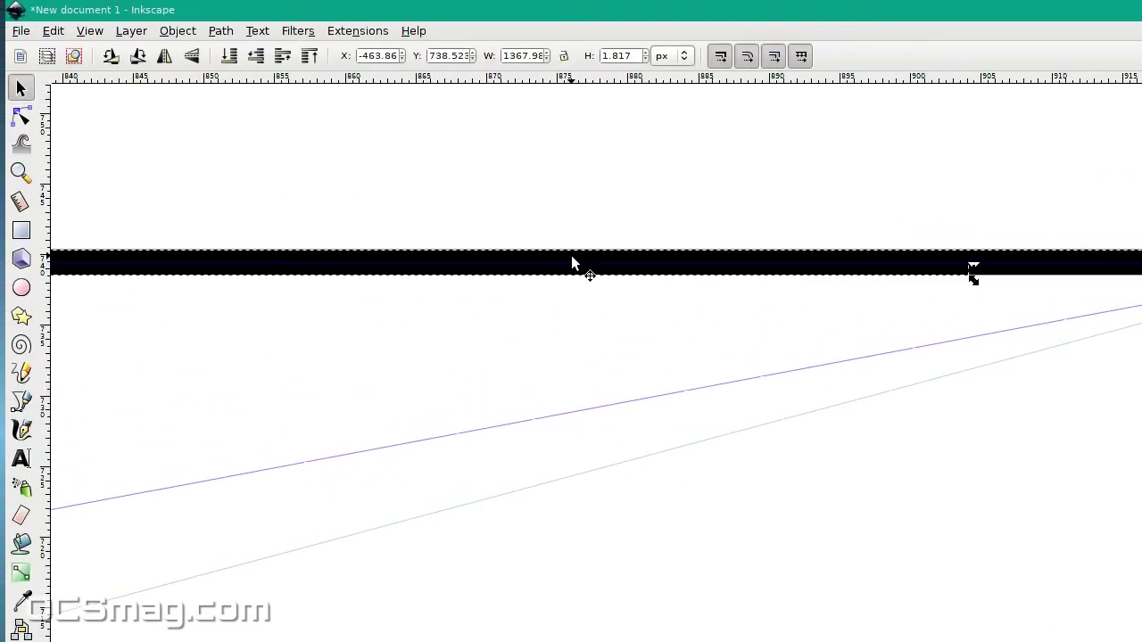
{"action": "key", "text": "Right"}
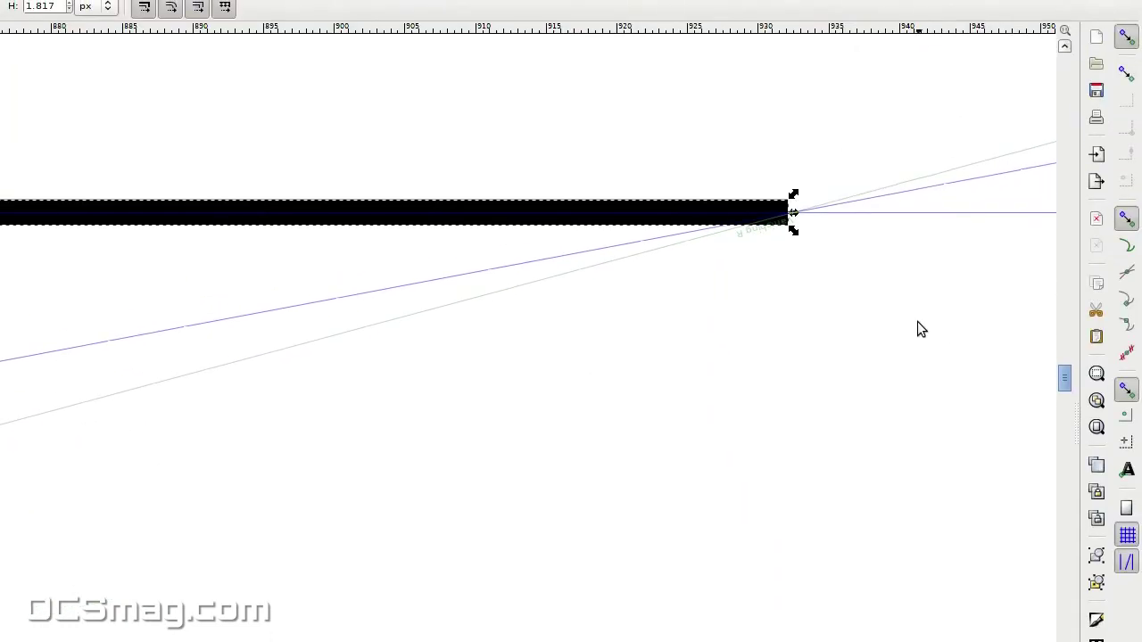
{"action": "scroll", "coordinate": [790, 320], "scroll_direction": "up", "scroll_amount": 2}
{"action": "left_click_drag", "start_coordinate": [756, 158], "coordinate": [759, 160]}
- Place a vertical guide at the left end of the line, snapping its origin to the horizon guide
{"action": "scroll", "coordinate": [675, 338], "scroll_direction": "down", "scroll_amount": 8}
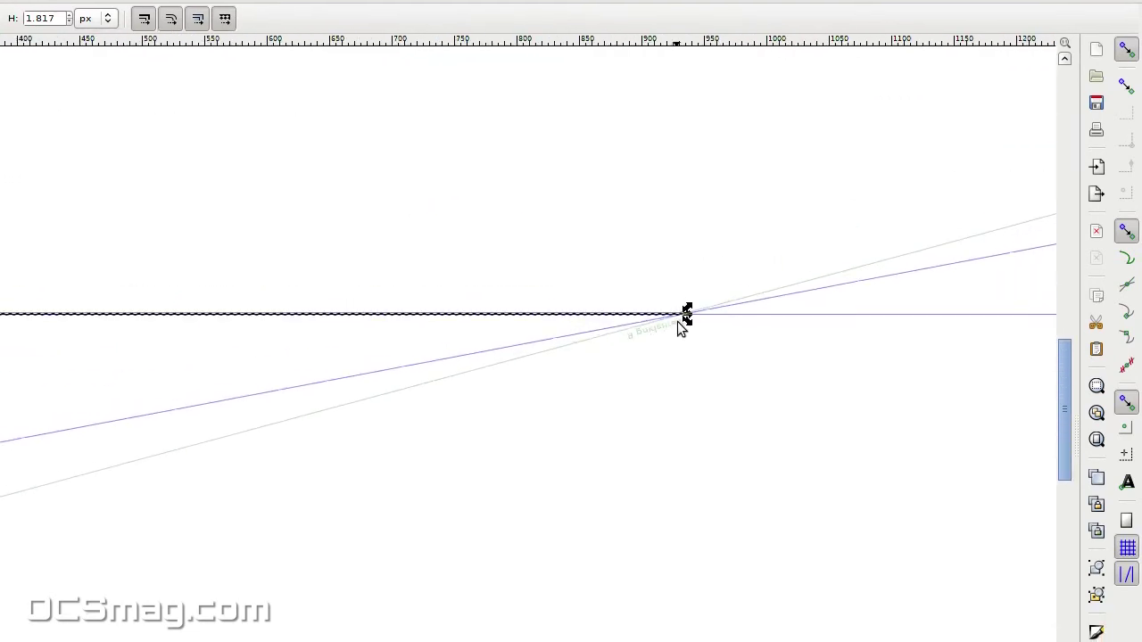
{"action": "scroll", "coordinate": [680, 328], "scroll_direction": "down", "scroll_amount": 3}
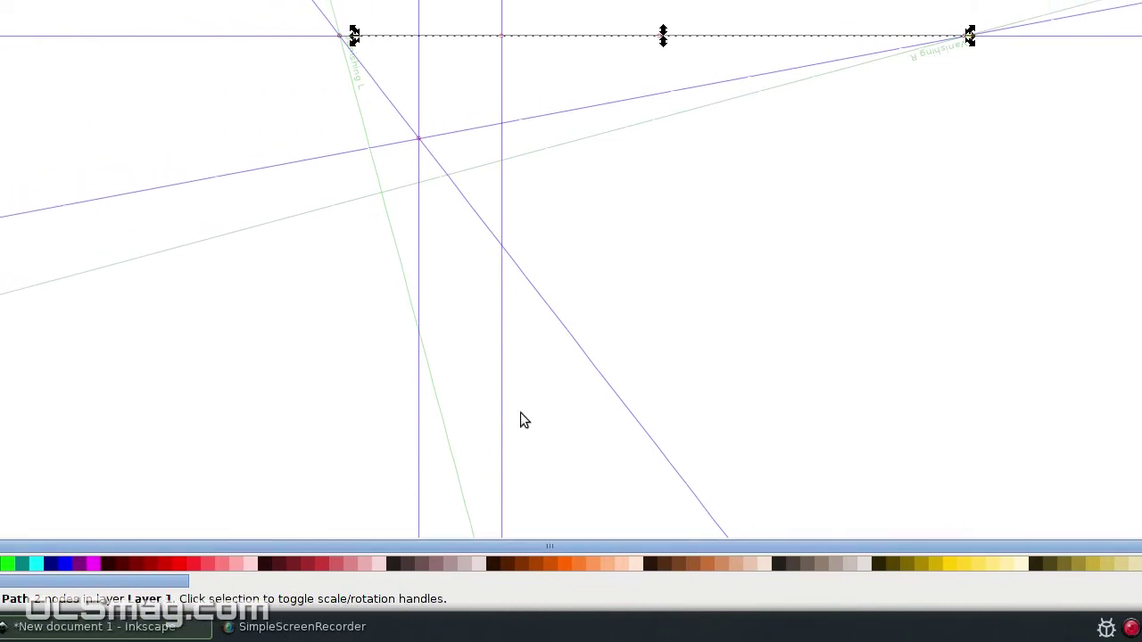
{"action": "scroll", "coordinate": [333, 78], "scroll_direction": "up", "scroll_amount": 4}
{"action": "scroll", "coordinate": [339, 64], "scroll_direction": "up", "scroll_amount": 4}
{"action": "scroll", "coordinate": [571, 321], "scroll_direction": "up", "scroll_amount": 2}
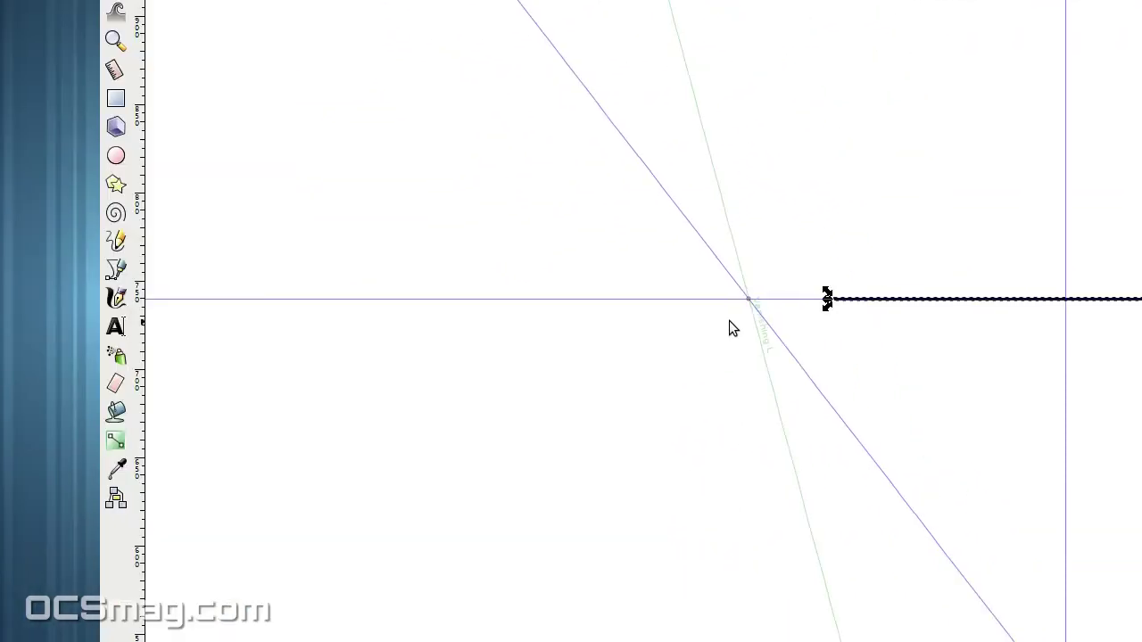
{"action": "scroll", "coordinate": [705, 376], "scroll_direction": "up", "scroll_amount": 3}
{"action": "scroll", "coordinate": [573, 321], "scroll_direction": "up", "scroll_amount": 3}
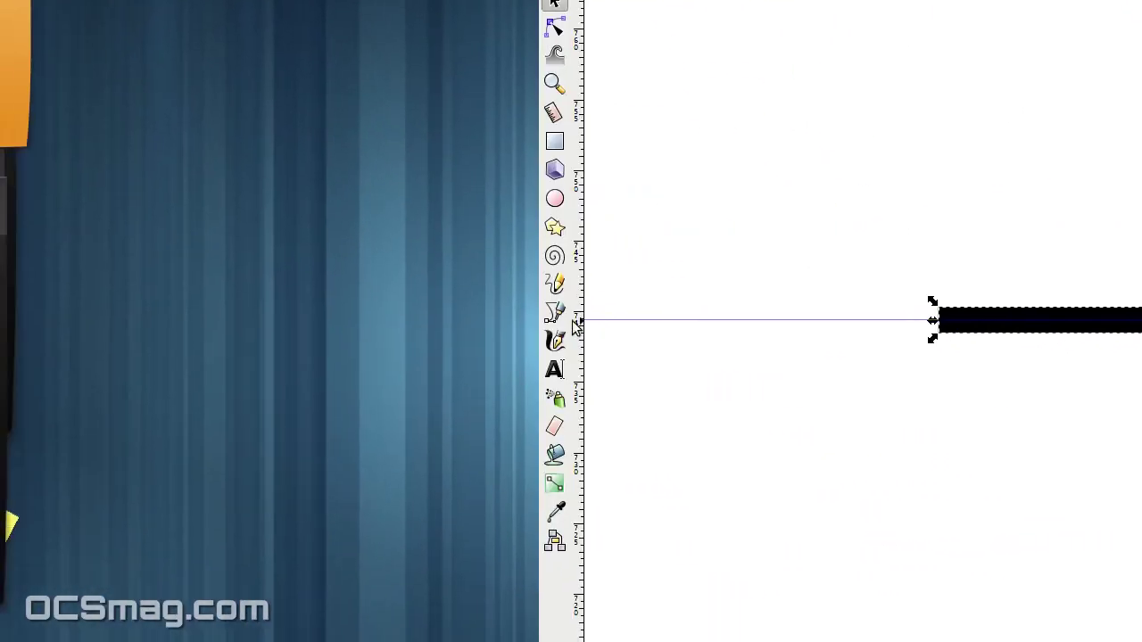
{"action": "mouse_move", "coordinate": [575, 325]}
{"action": "left_mouse_down"}
{"action": "mouse_move", "coordinate": [939, 325]}
{"action": "mouse_move", "coordinate": [573, 323]}
{"action": "left_mouse_up"}
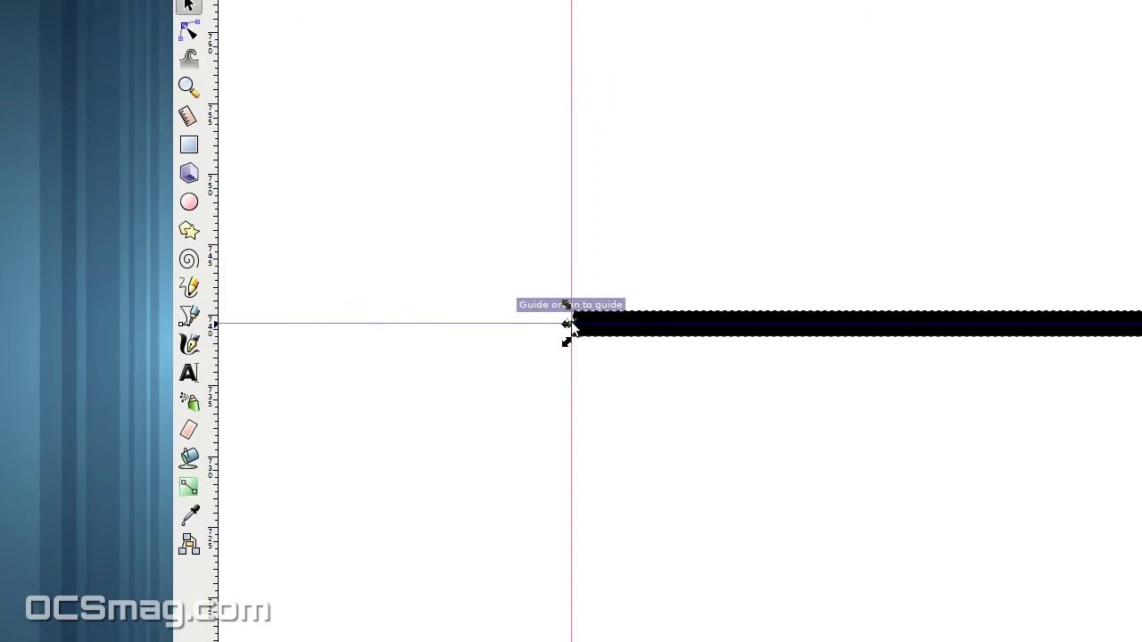
{"action": "left_click_drag", "start_coordinate": [572, 322], "coordinate": [573, 324]}
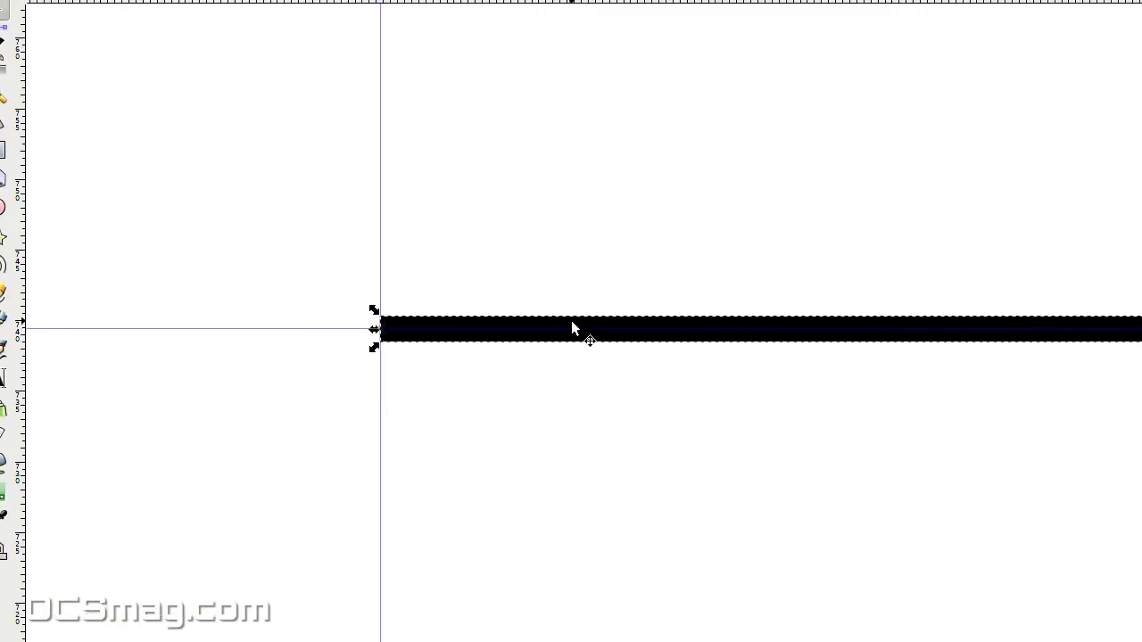
{"action": "scroll", "coordinate": [572, 329], "scroll_direction": "up", "scroll_amount": 4}
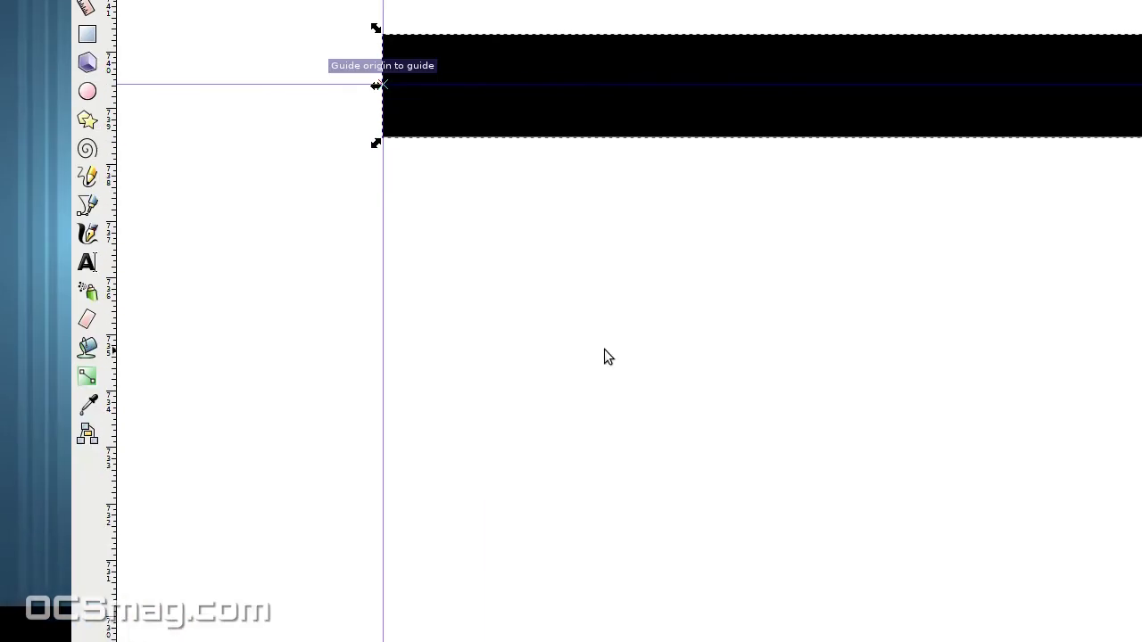
{"action": "scroll", "coordinate": [788, 530], "scroll_direction": "down", "scroll_amount": 10}
{"action": "scroll", "coordinate": [574, 329], "scroll_direction": "down", "scroll_amount": 2}
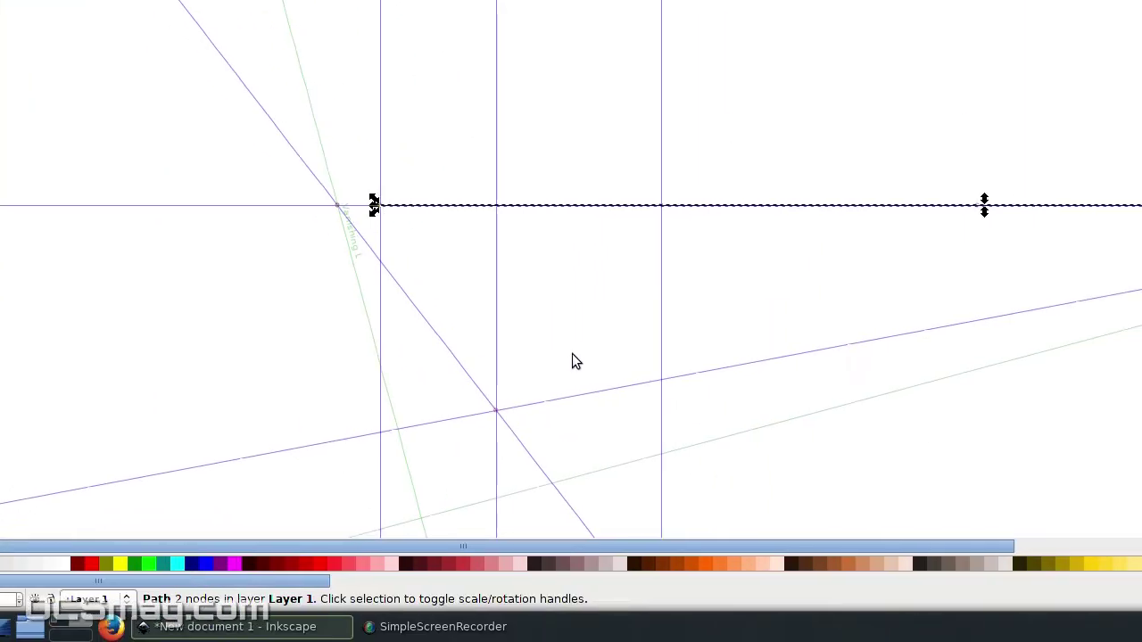
- Delete the black measuring line from the horizon, keeping the guides
{"action": "left_click", "coordinate": [572, 360]}
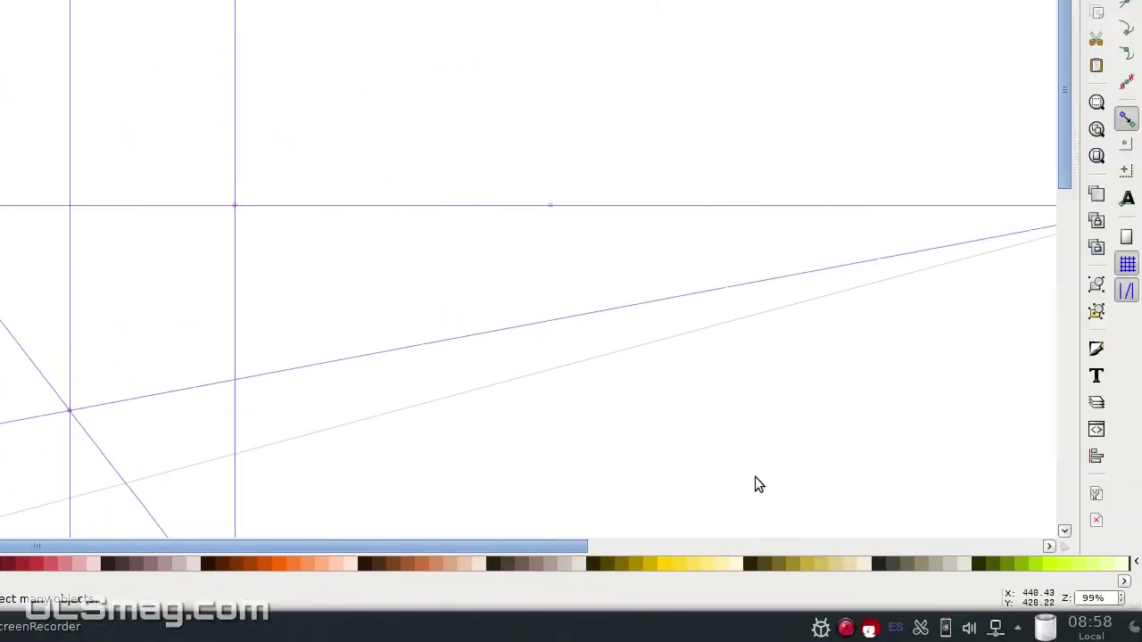
{"action": "left_click_drag", "start_coordinate": [1065, 102], "coordinate": [1067, 122]}
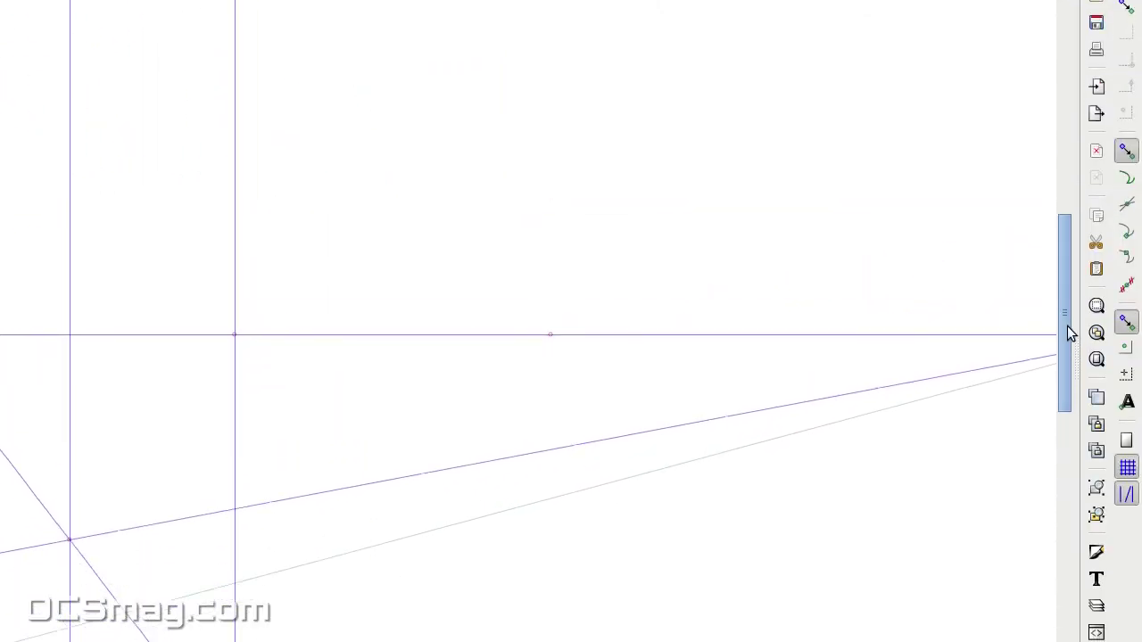
{"action": "scroll", "coordinate": [1067, 326], "scroll_direction": "down", "scroll_amount": 5}
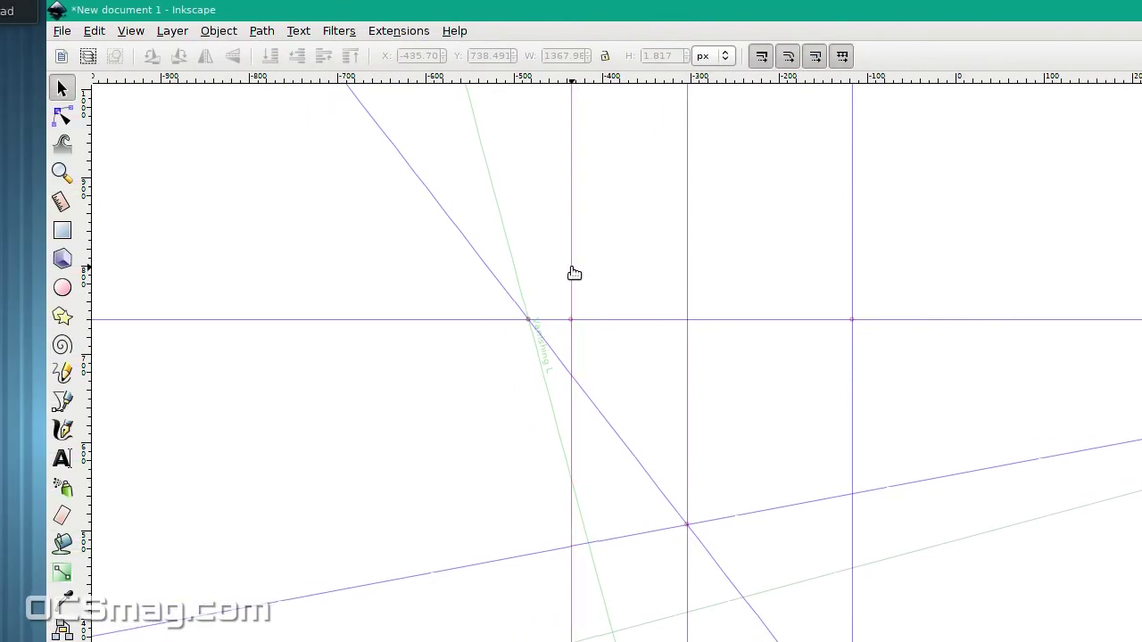
- Label the vertical guide nearest the Vanishing L origin "Measure R" and colour it purple #AC59A4
{"action": "double_click", "coordinate": [573, 273]}
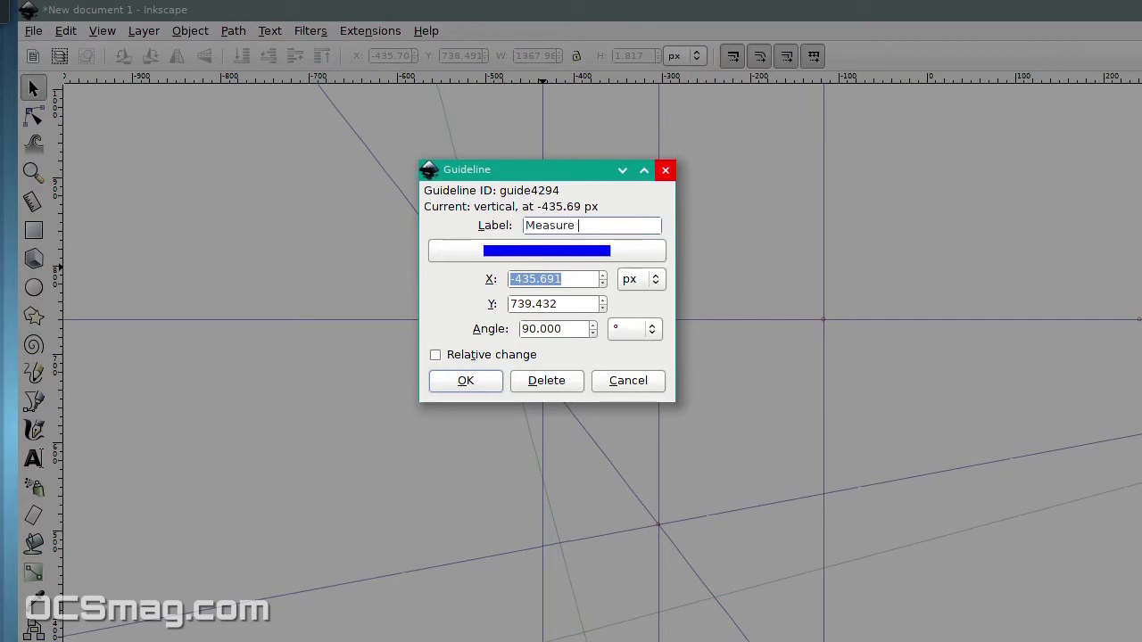
{"action": "type", "text": "R"}
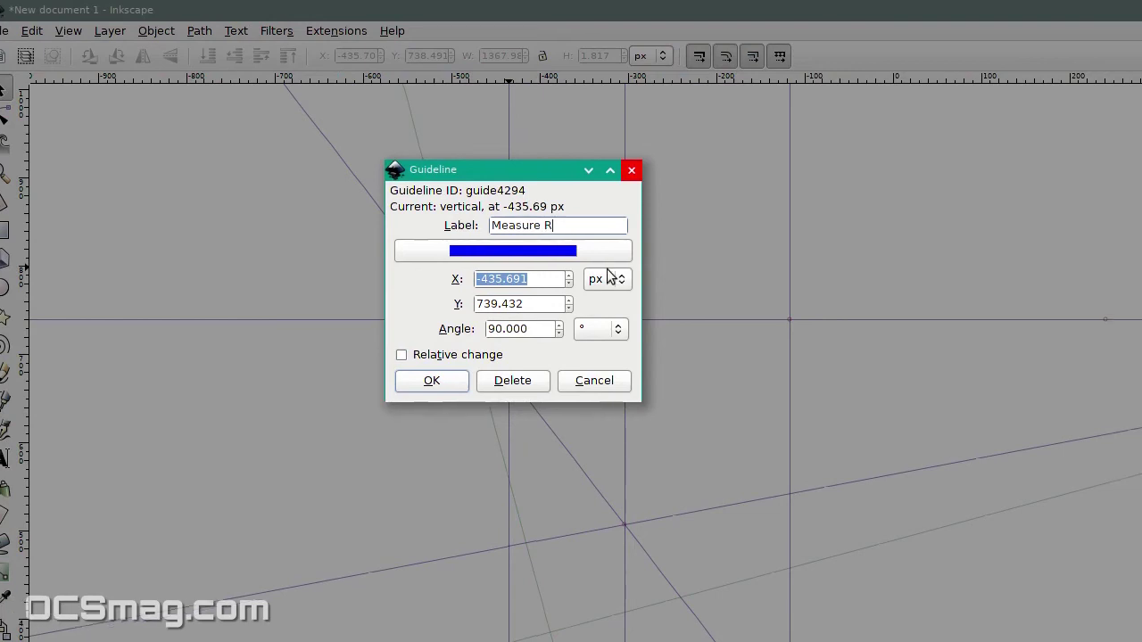
{"action": "left_click", "coordinate": [628, 253]}
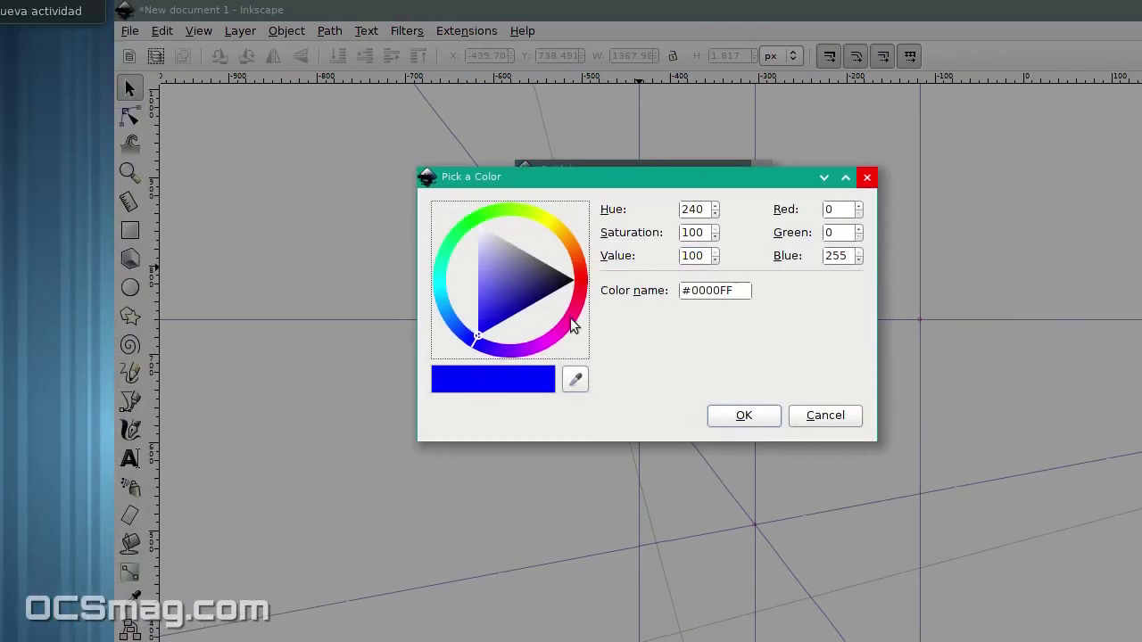
{"action": "left_click", "coordinate": [573, 329]}
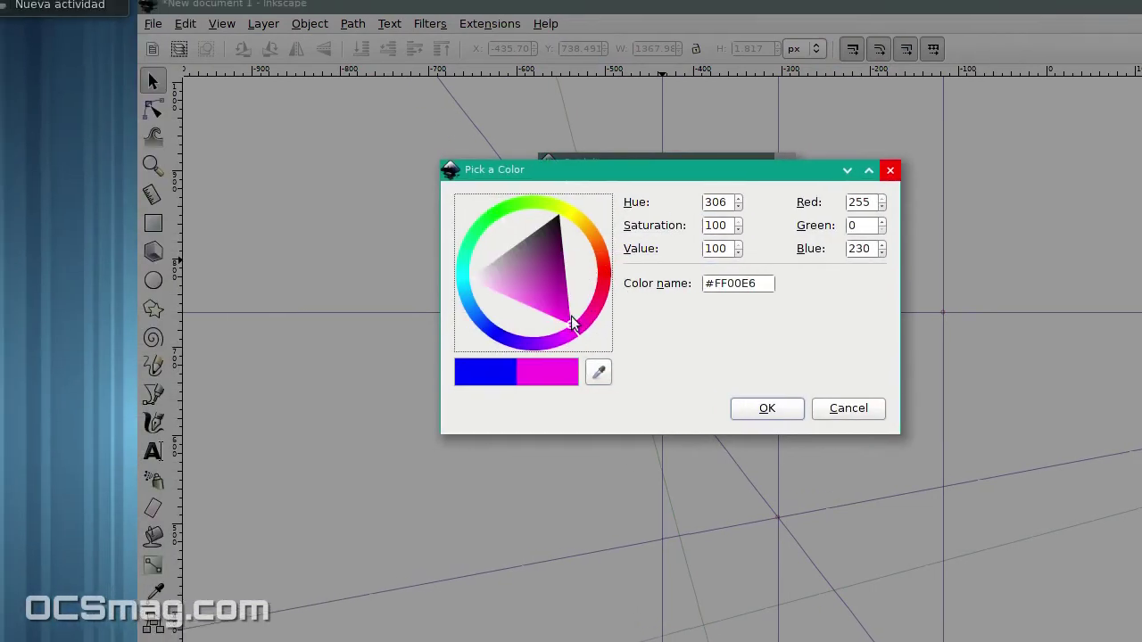
{"action": "left_click", "coordinate": [528, 263]}
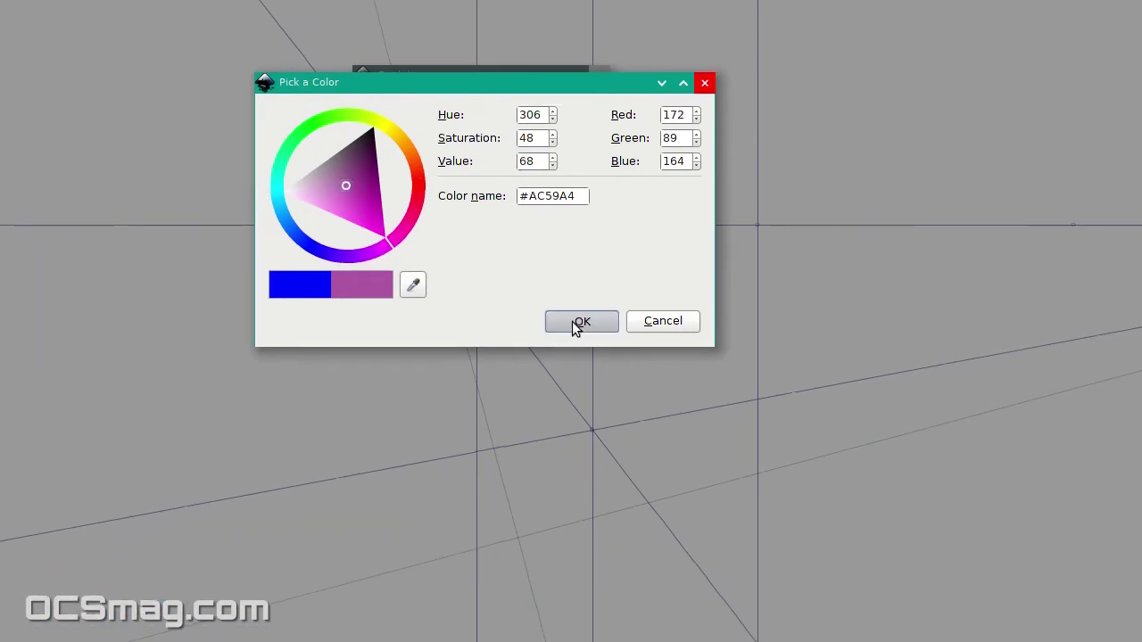
{"action": "left_click", "coordinate": [805, 416]}
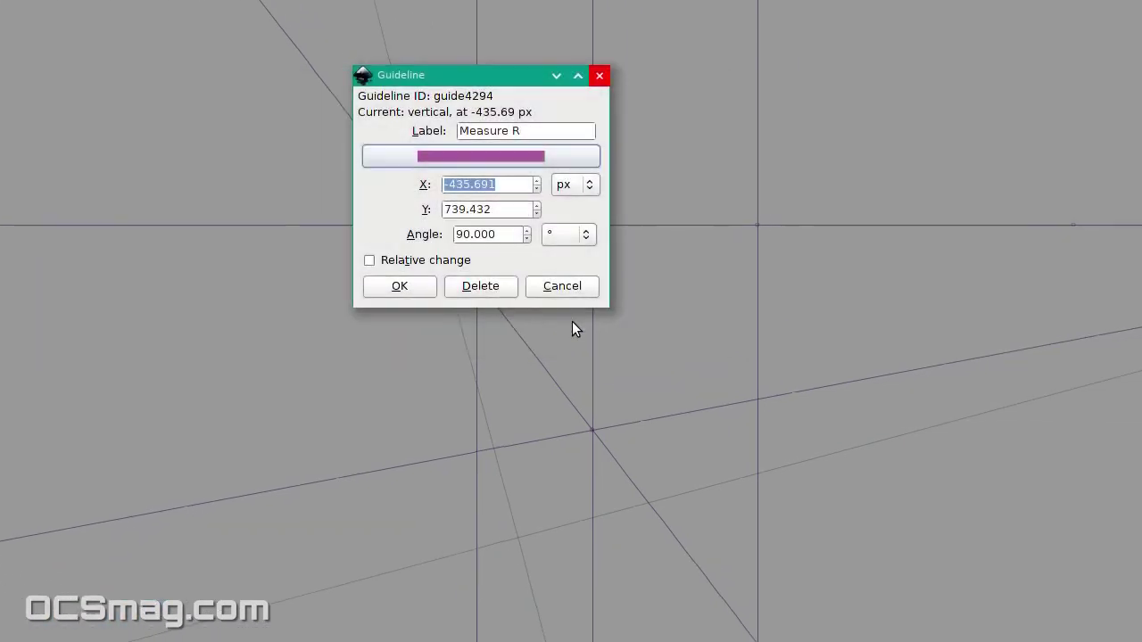
{"action": "left_click", "coordinate": [405, 287]}
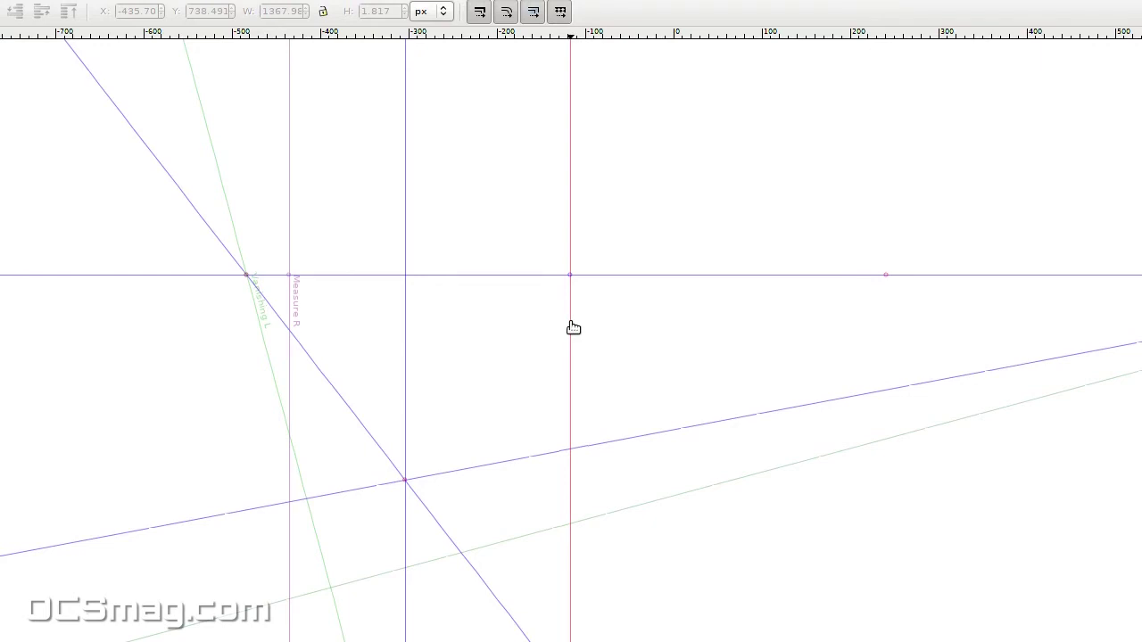
- Label the vertical guide to the right of the central vertical guide "Measure L" and colour it purple #A65498
{"action": "double_click", "coordinate": [571, 327]}
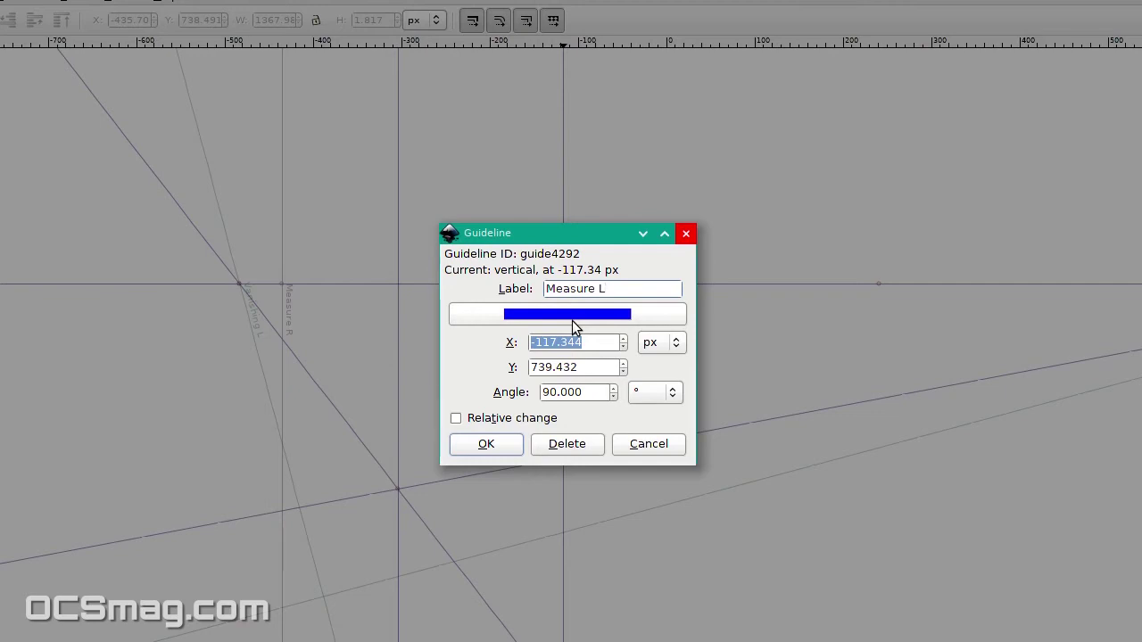
{"action": "left_click", "coordinate": [572, 327]}
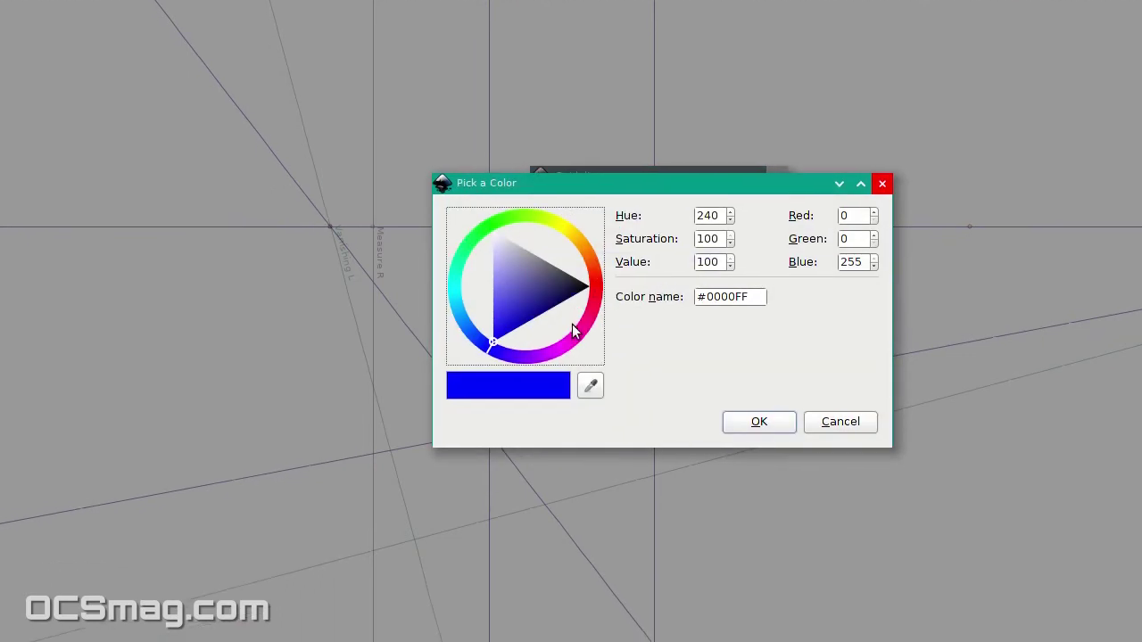
{"action": "left_click", "coordinate": [571, 327]}
{"action": "left_click", "coordinate": [521, 271]}
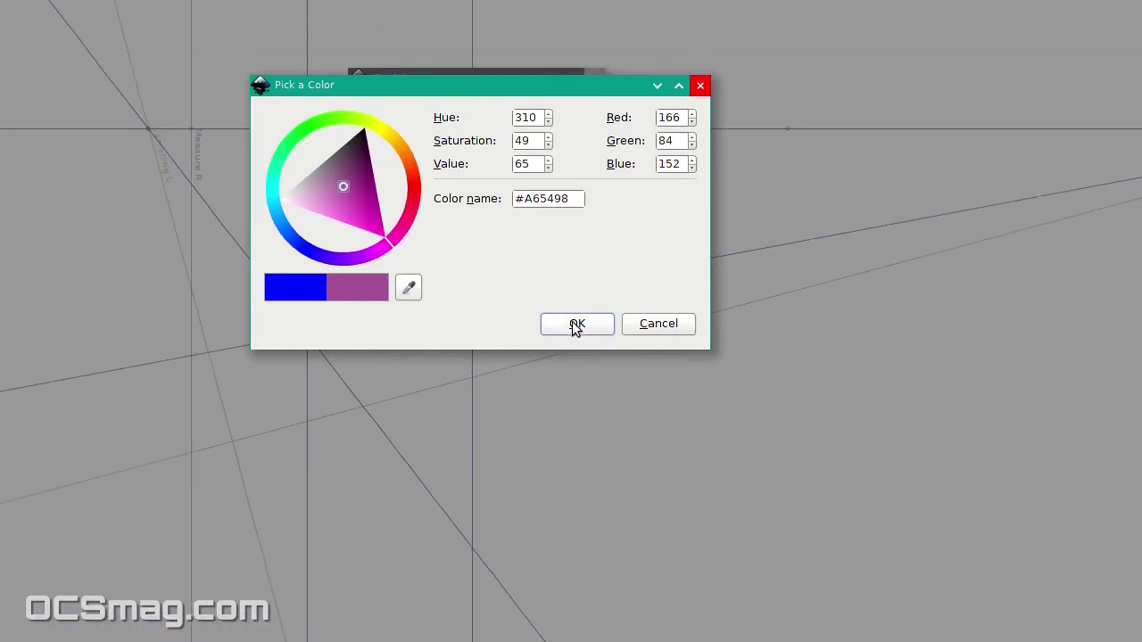
{"action": "left_click", "coordinate": [805, 458]}
{"action": "left_click", "coordinate": [328, 217]}
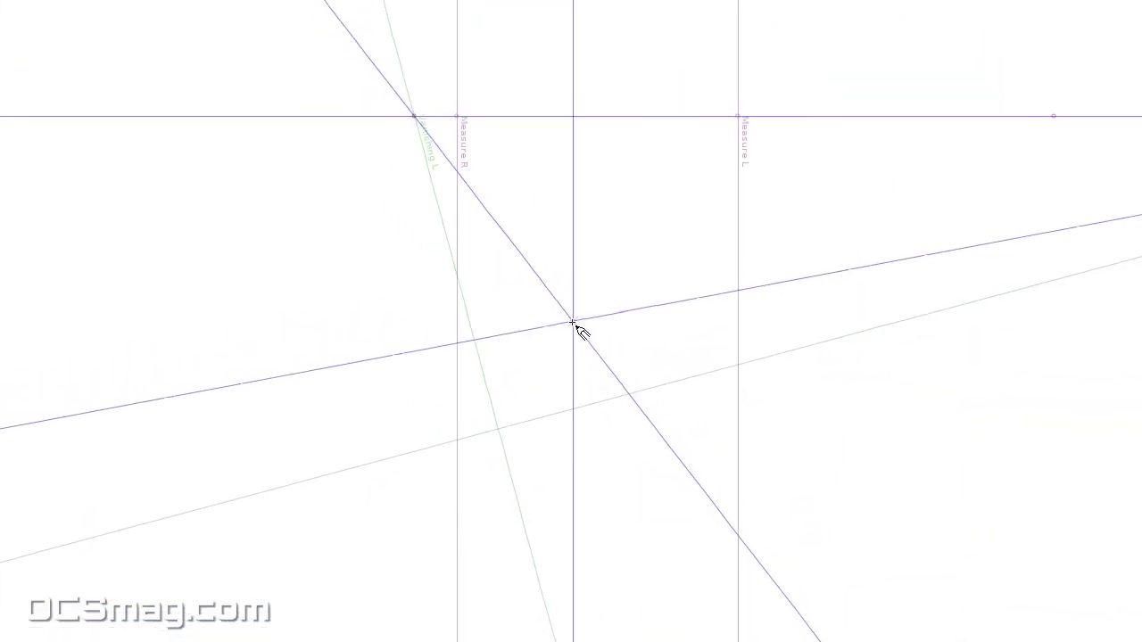
- Draw a straight vertical line about 163 px tall up the central vertical guide, starting at the intersection of the blue guides
{"action": "left_click", "coordinate": [573, 322]}
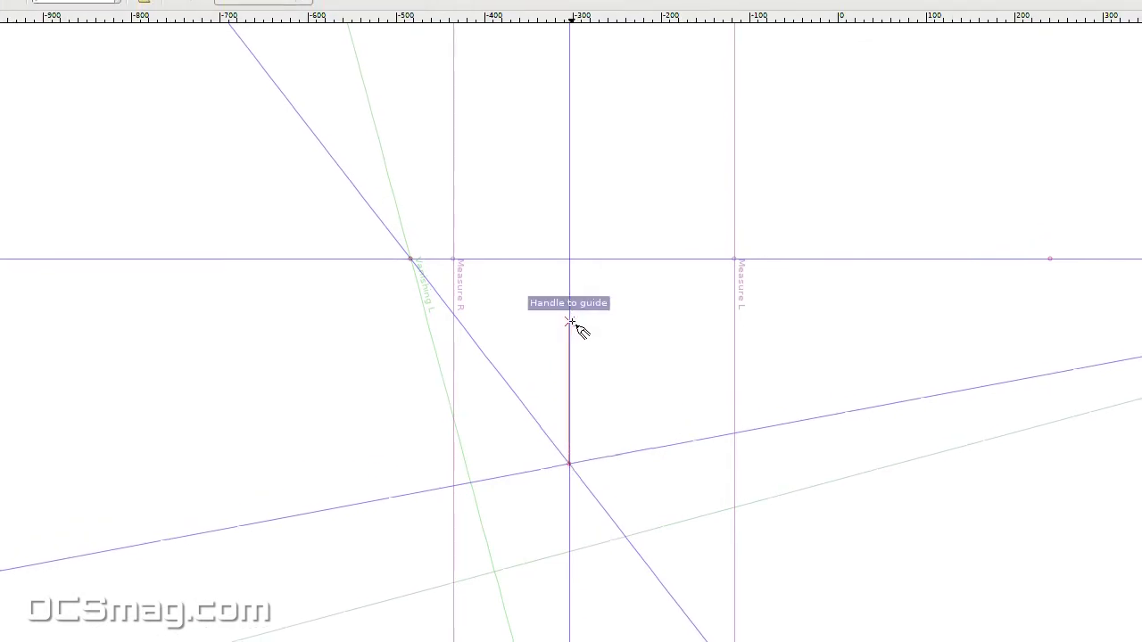
{"action": "double_click", "coordinate": [572, 322]}
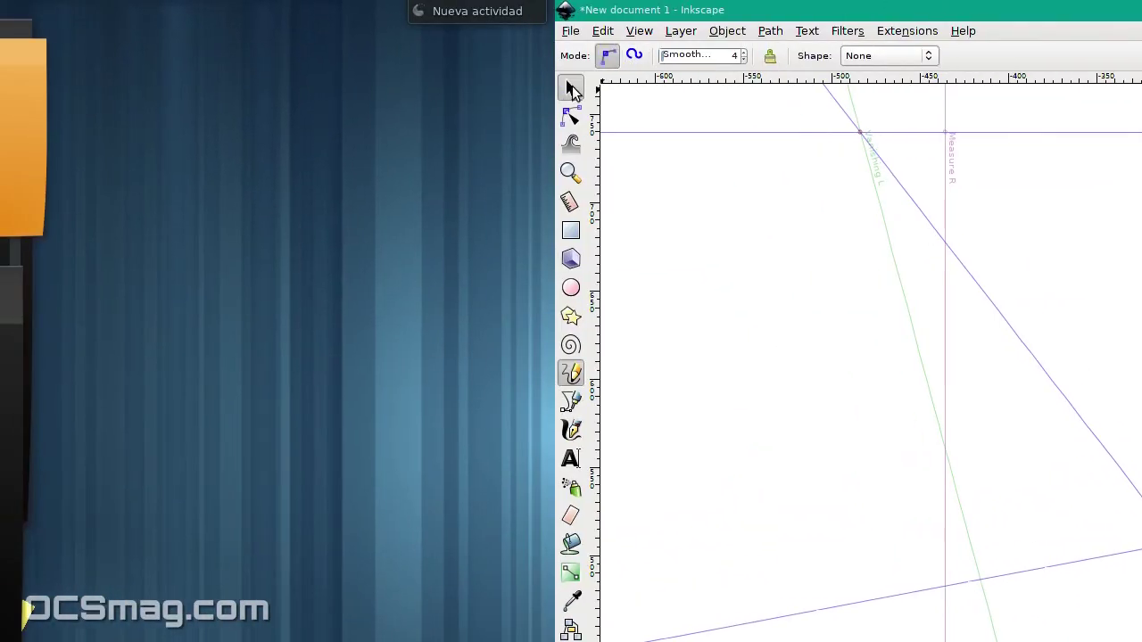
{"action": "key", "text": "s"}
{"action": "left_click", "coordinate": [555, 335]}
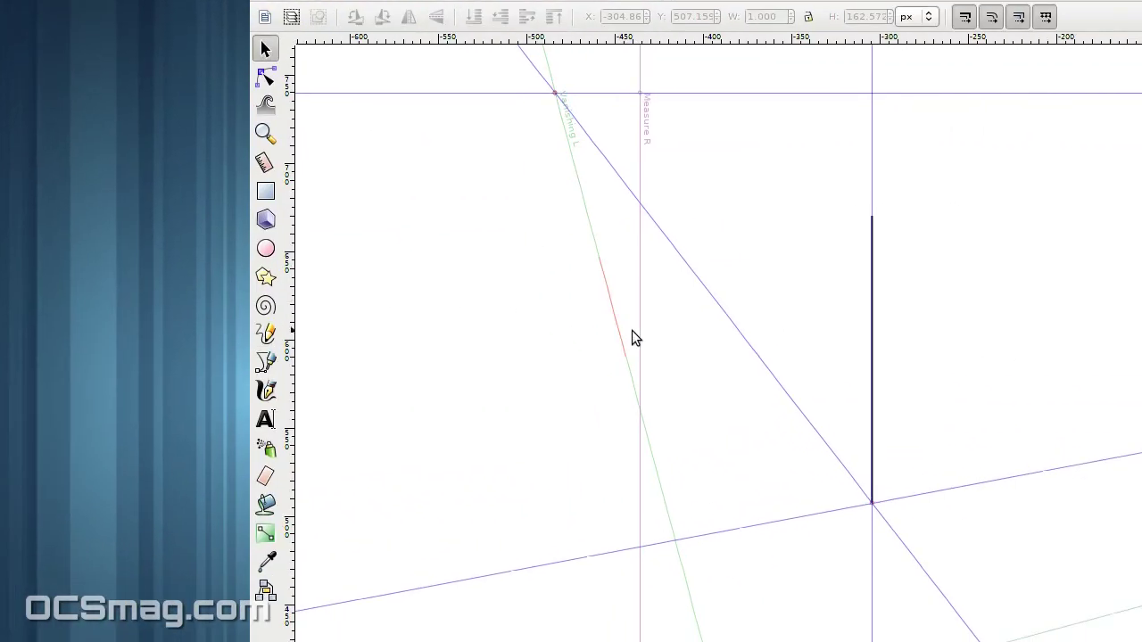
{"action": "scroll", "coordinate": [678, 337], "scroll_direction": "up", "scroll_amount": 1}
{"action": "scroll", "coordinate": [676, 337], "scroll_direction": "down", "scroll_amount": 2}
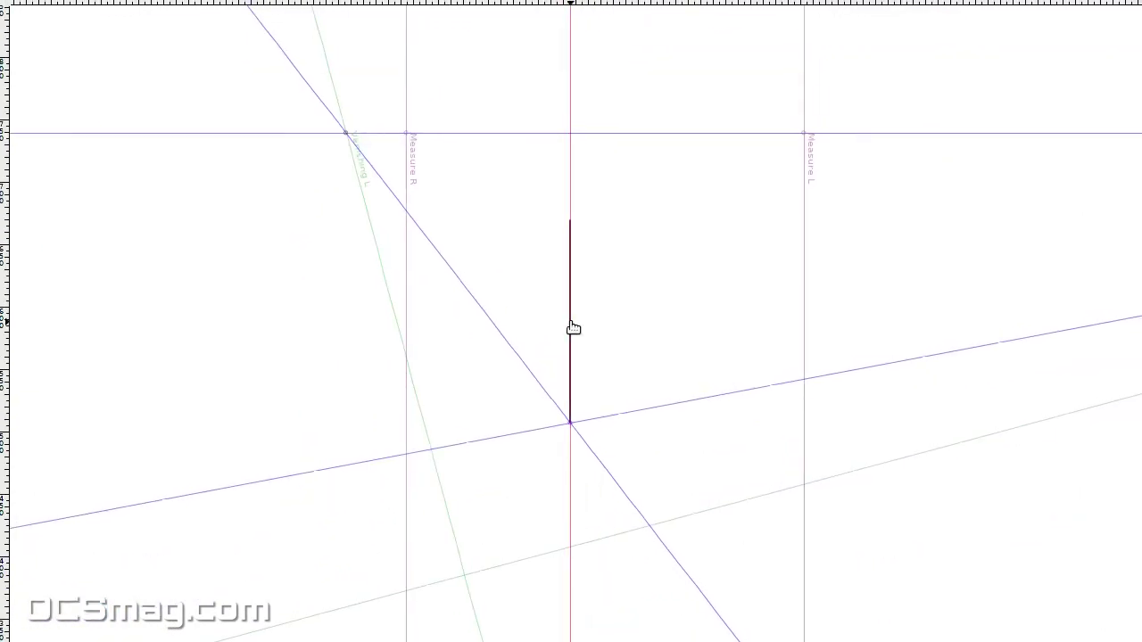
- Set the vertical line's height to 160 px
{"action": "left_click", "coordinate": [573, 327]}
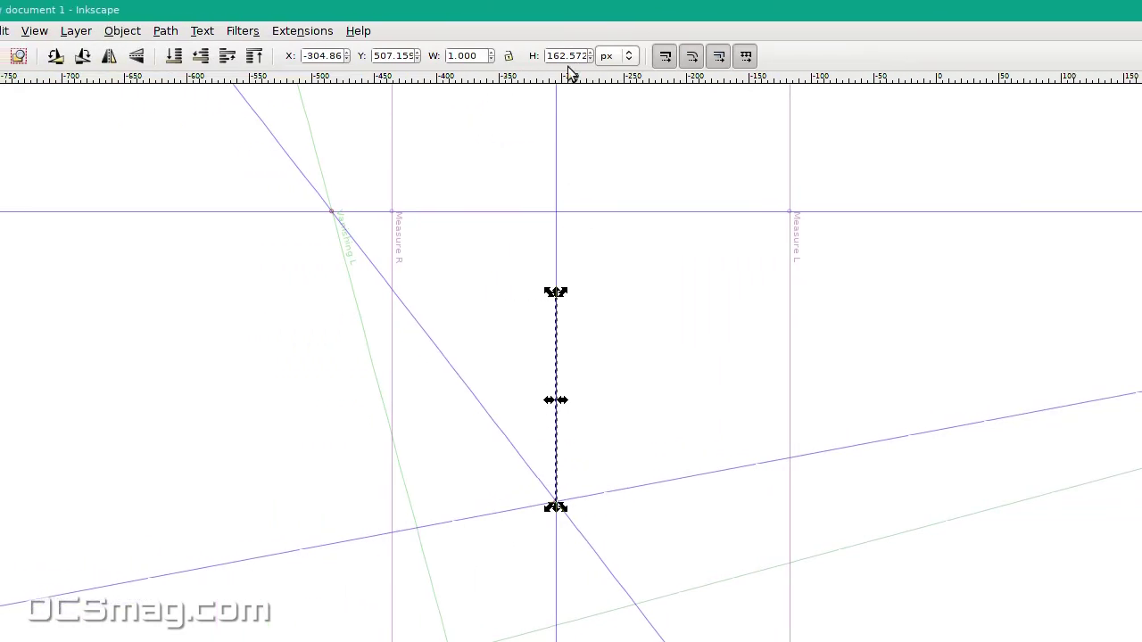
{"action": "triple_click", "coordinate": [556, 57]}
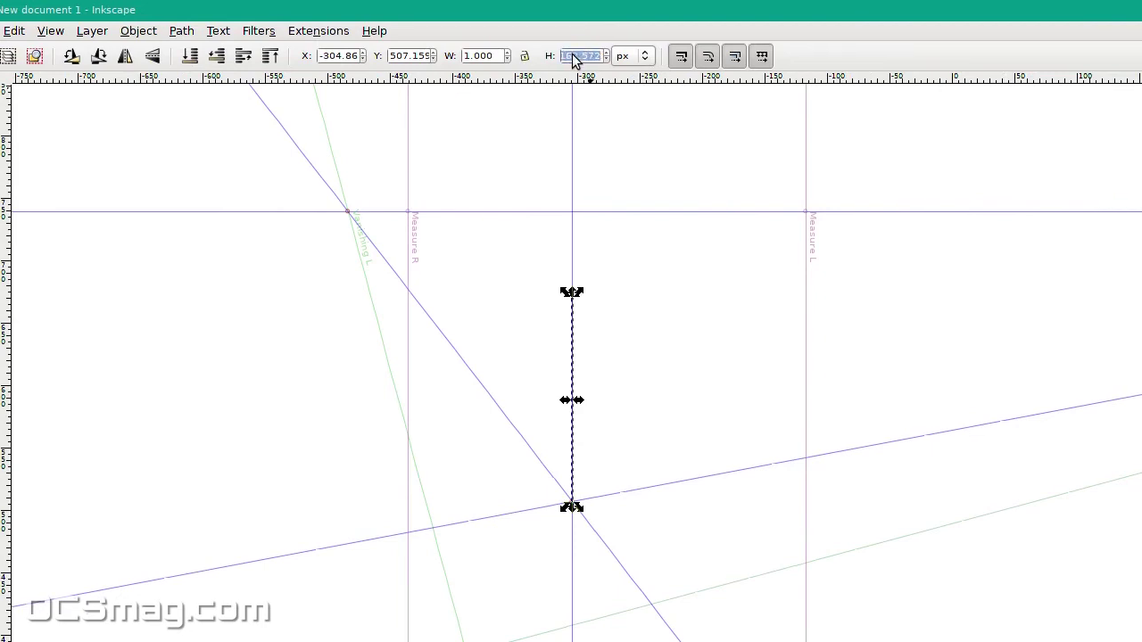
{"action": "type", "text": "160"}
{"action": "key", "text": "Return"}
{"action": "left_click", "coordinate": [702, 360]}
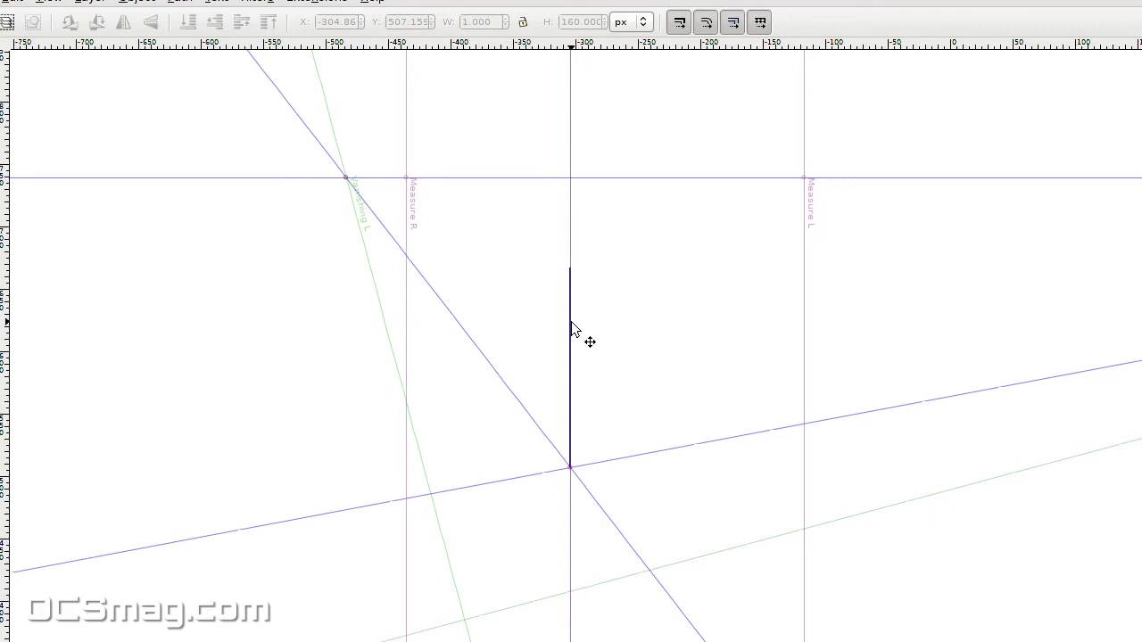
- Duplicate the vertical line, rotate the copy to horizontal and move its left end to the guide intersection
{"action": "left_click", "coordinate": [571, 330]}
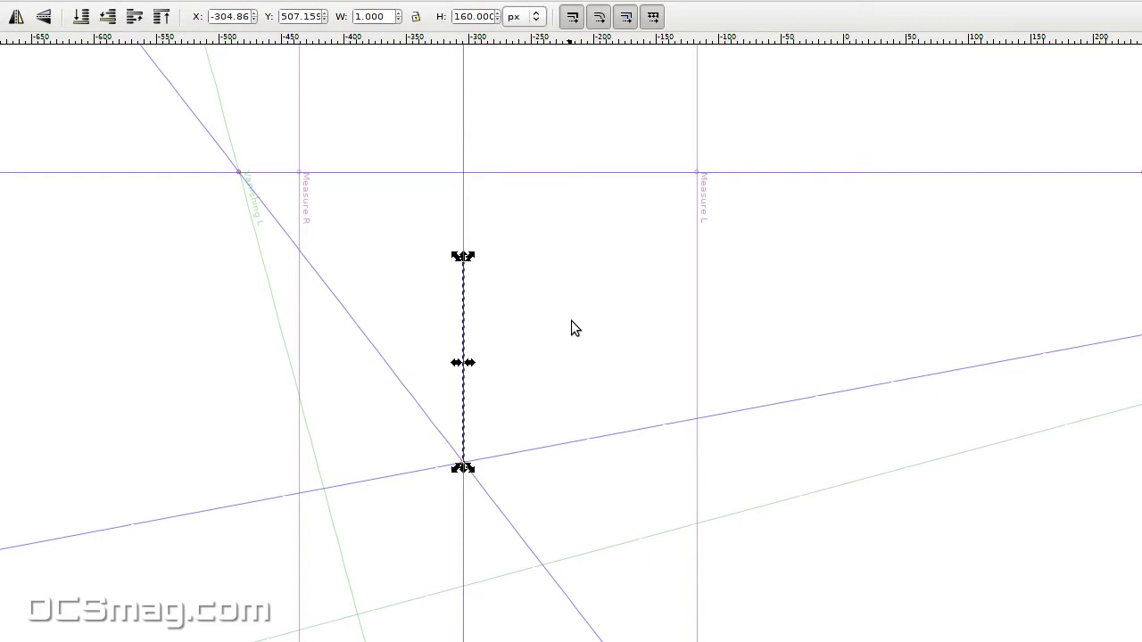
{"action": "key", "text": "ctrl+d"}
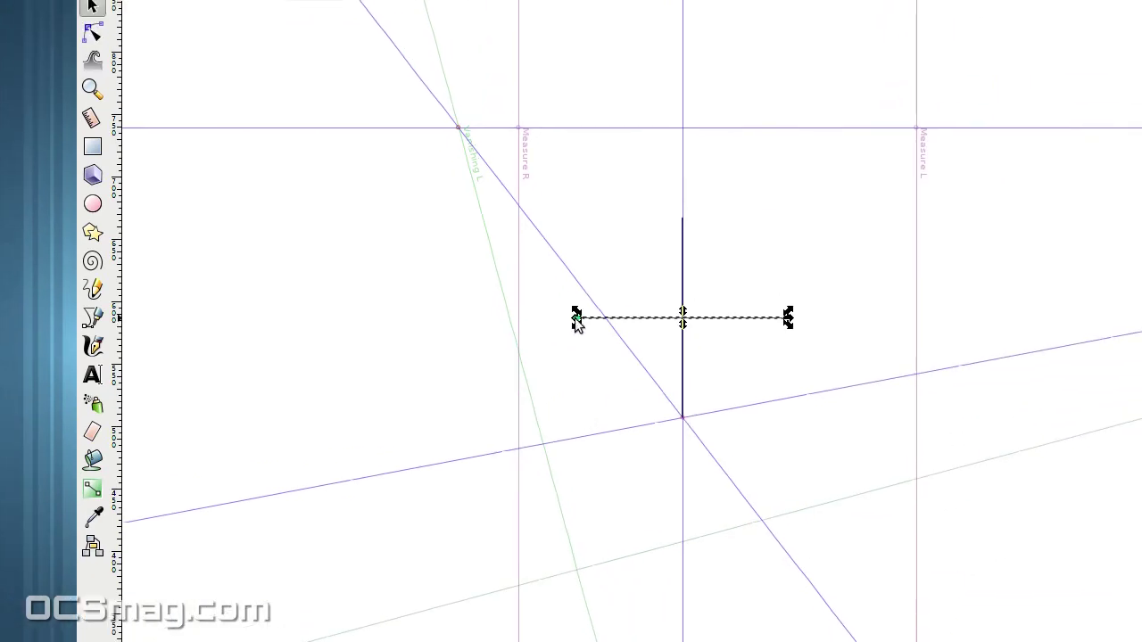
{"action": "left_click_drag", "start_coordinate": [570, 321], "coordinate": [674, 433]}
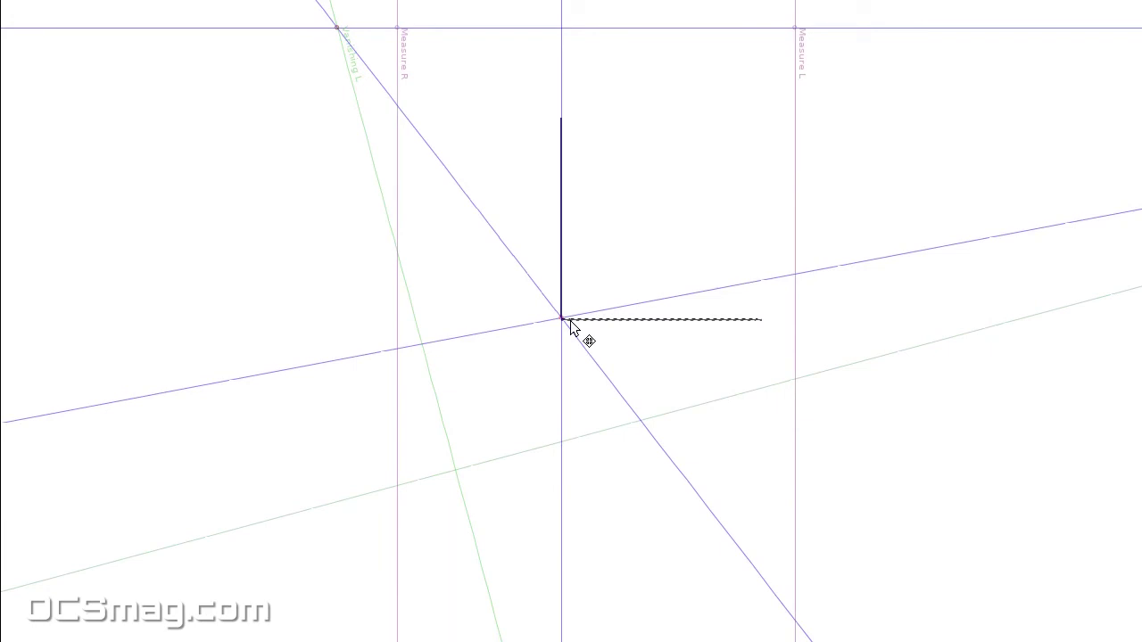
{"action": "left_click_drag", "start_coordinate": [571, 321], "coordinate": [571, 322]}
- Fine-tune the horizontal line's position so its left end meets the foot of the vertical line at the guide intersection
{"action": "scroll", "coordinate": [572, 322], "scroll_direction": "up", "scroll_amount": 4}
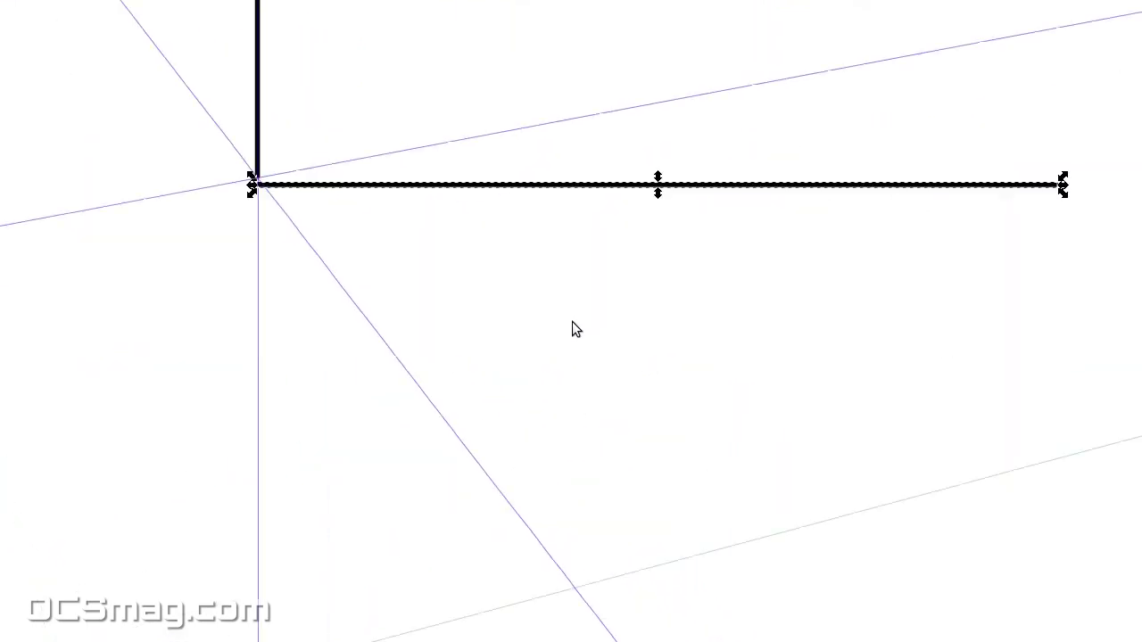
{"action": "left_click_drag", "start_coordinate": [571, 322], "coordinate": [569, 293]}
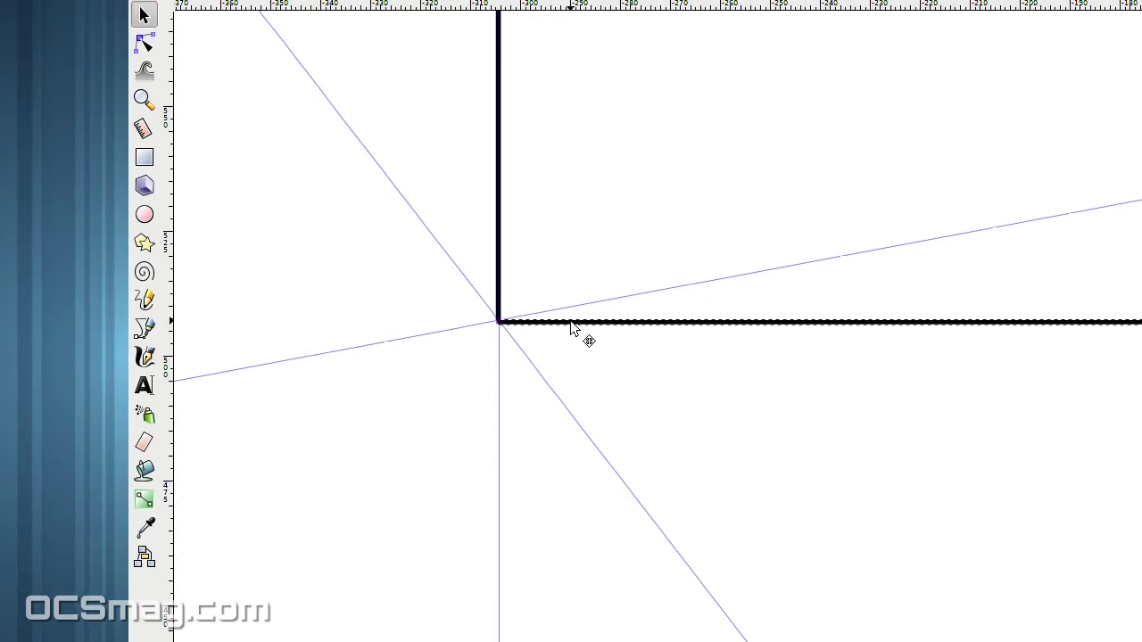
{"action": "scroll", "coordinate": [517, 380], "scroll_direction": "up", "scroll_amount": 3}
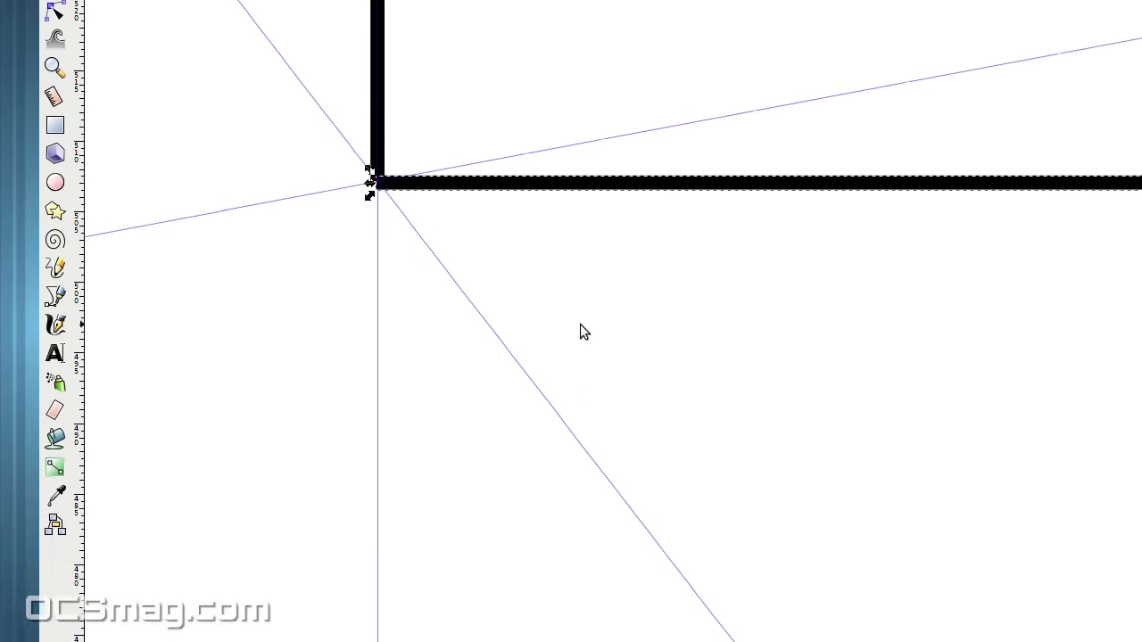
{"action": "scroll", "coordinate": [732, 433], "scroll_direction": "down", "scroll_amount": 5}
{"action": "left_click", "coordinate": [614, 335]}
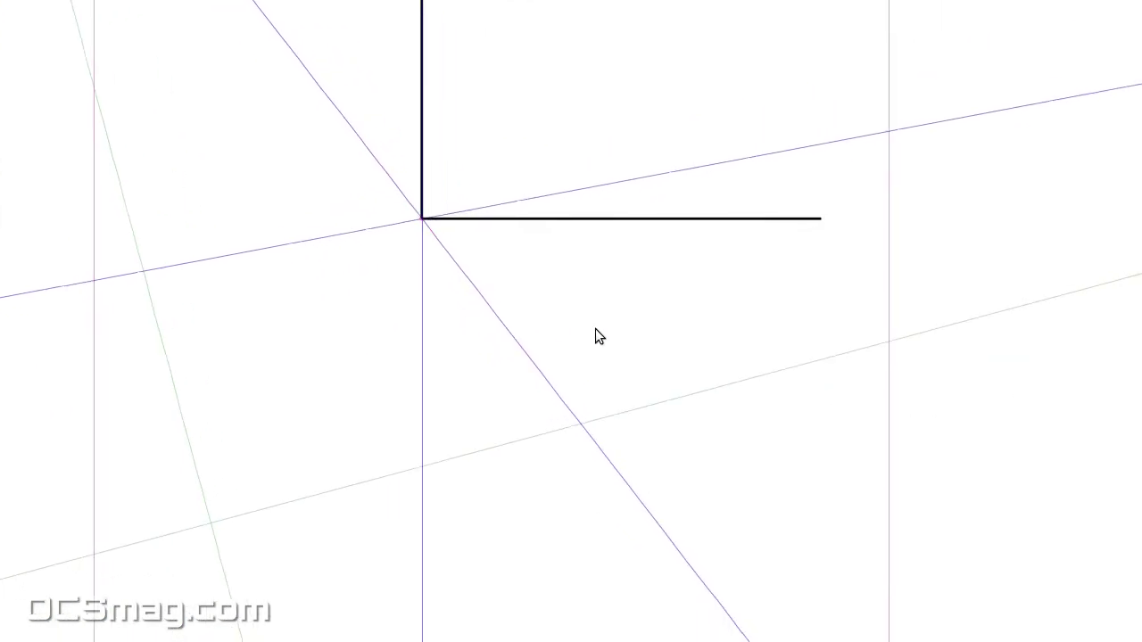
{"action": "scroll", "coordinate": [489, 342], "scroll_direction": "down", "scroll_amount": 2}
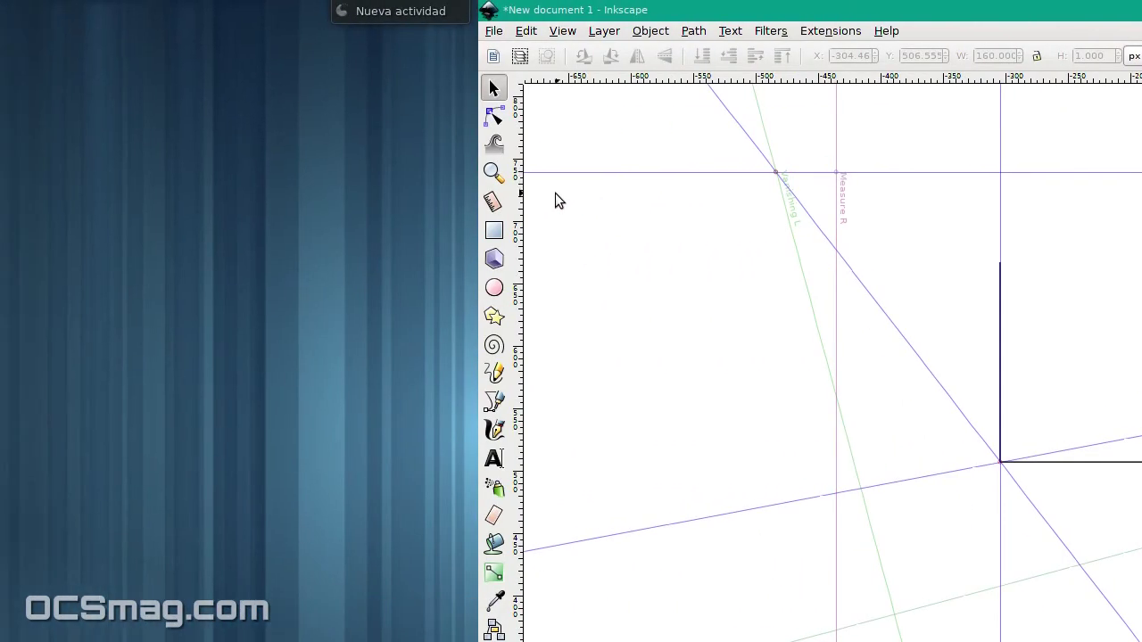
- Add a guide with its origin on the Measure R origin and rotate it through the right end of the horizontal line
{"action": "left_click_drag", "start_coordinate": [573, 211], "coordinate": [888, 173]}
{"action": "left_click_drag", "start_coordinate": [571, 173], "coordinate": [572, 172]}
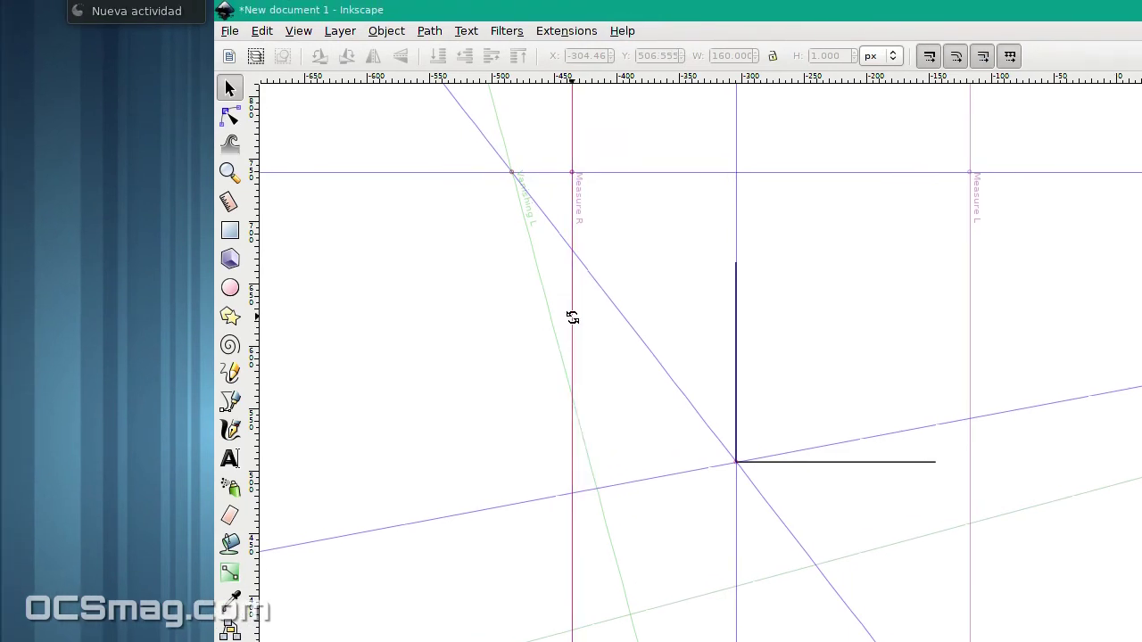
{"action": "left_click_drag", "start_coordinate": [572, 321], "coordinate": [937, 462]}
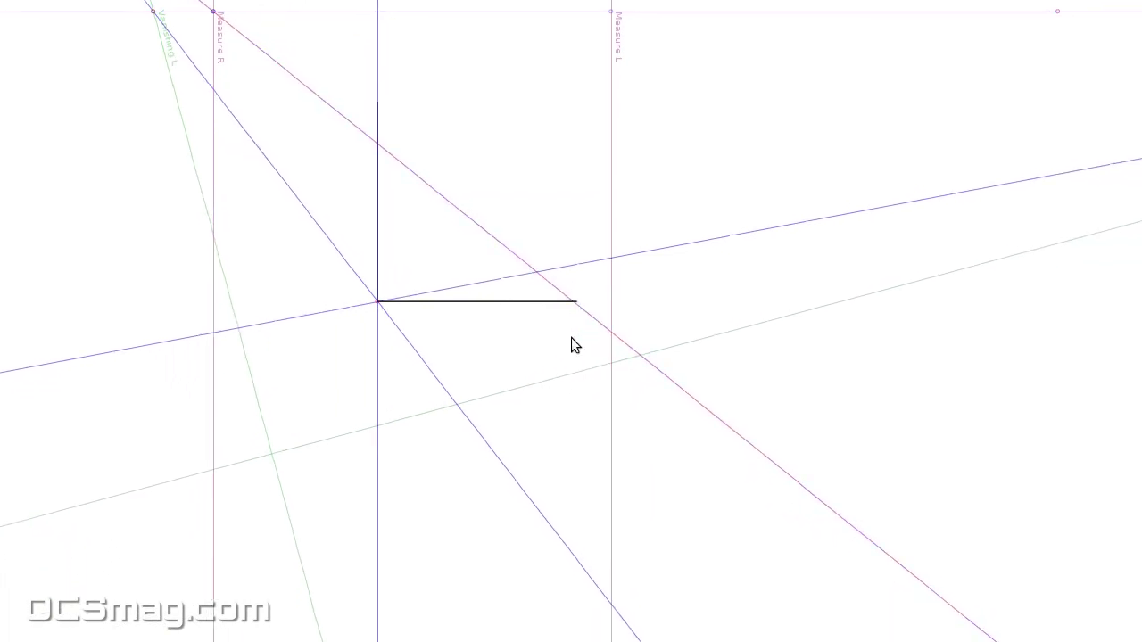
{"action": "scroll", "coordinate": [572, 321], "scroll_direction": "up", "scroll_amount": 6}
{"action": "scroll", "coordinate": [558, 235], "scroll_direction": "up", "scroll_amount": 1}
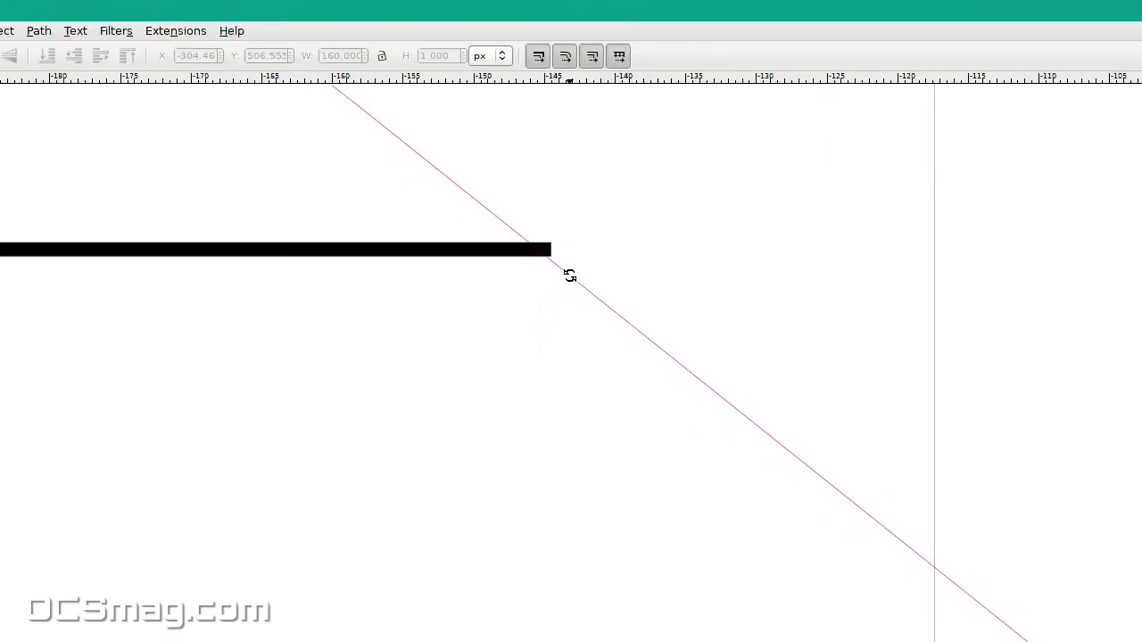
{"action": "scroll", "coordinate": [571, 251], "scroll_direction": "down", "scroll_amount": 5}
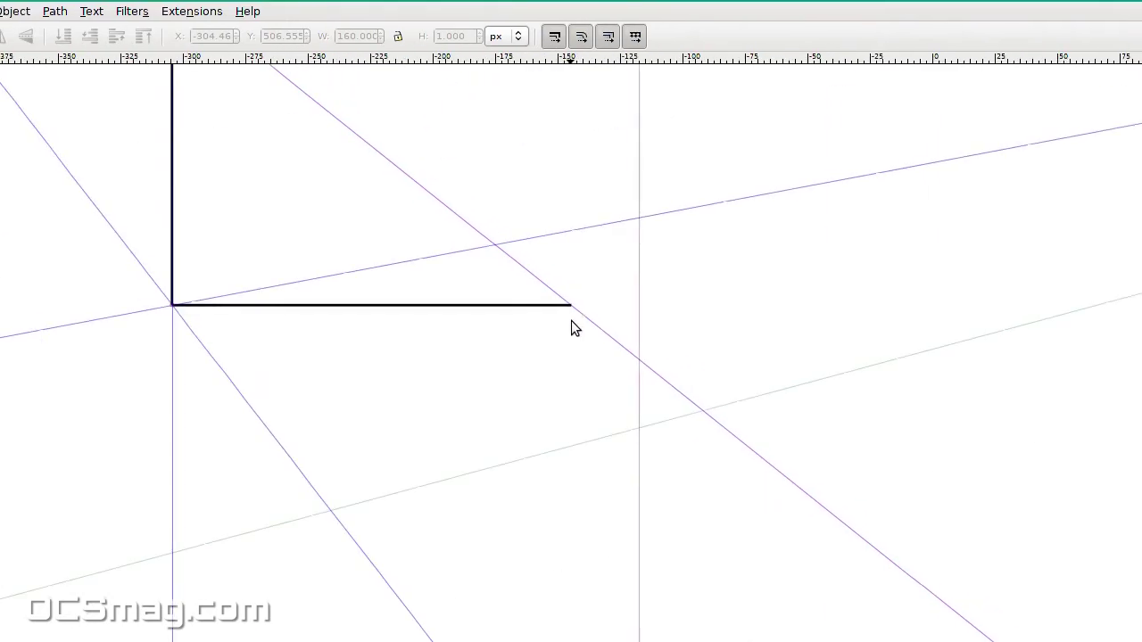
{"action": "scroll", "coordinate": [574, 328], "scroll_direction": "down", "scroll_amount": 2}
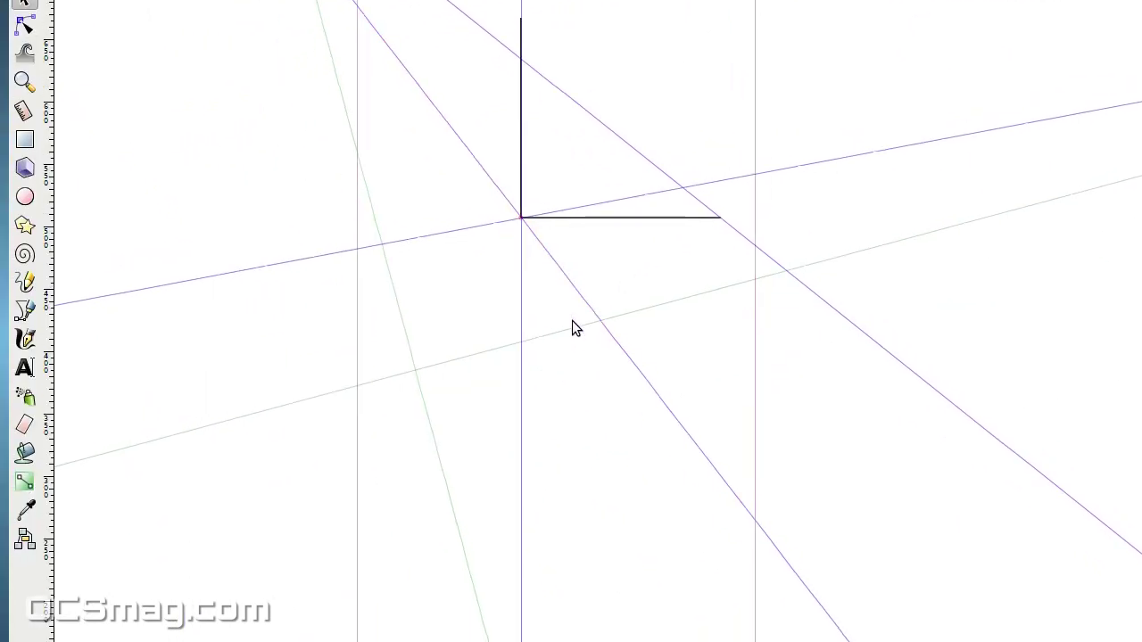
{"action": "scroll", "coordinate": [574, 329], "scroll_direction": "down", "scroll_amount": 1}
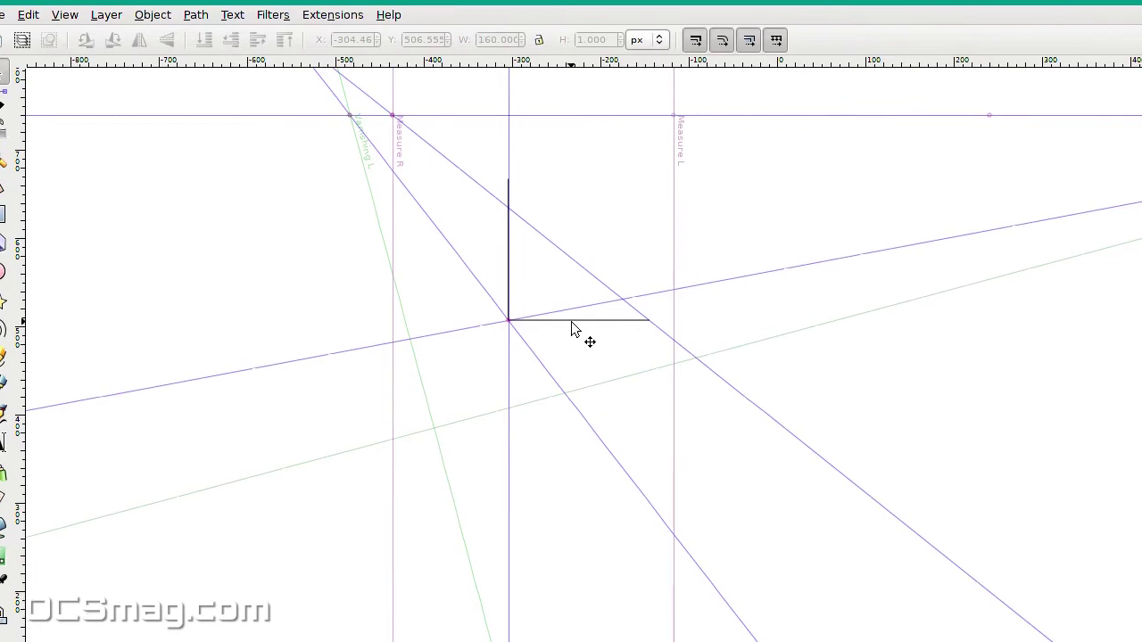
- Move the horizontal line to the left of the vertical line, aligning its right end with the guide intersection
{"action": "mouse_move", "coordinate": [572, 321]}
{"action": "left_mouse_down"}
{"action": "mouse_move", "coordinate": [427, 321]}
{"action": "mouse_move", "coordinate": [572, 321]}
{"action": "left_mouse_up"}
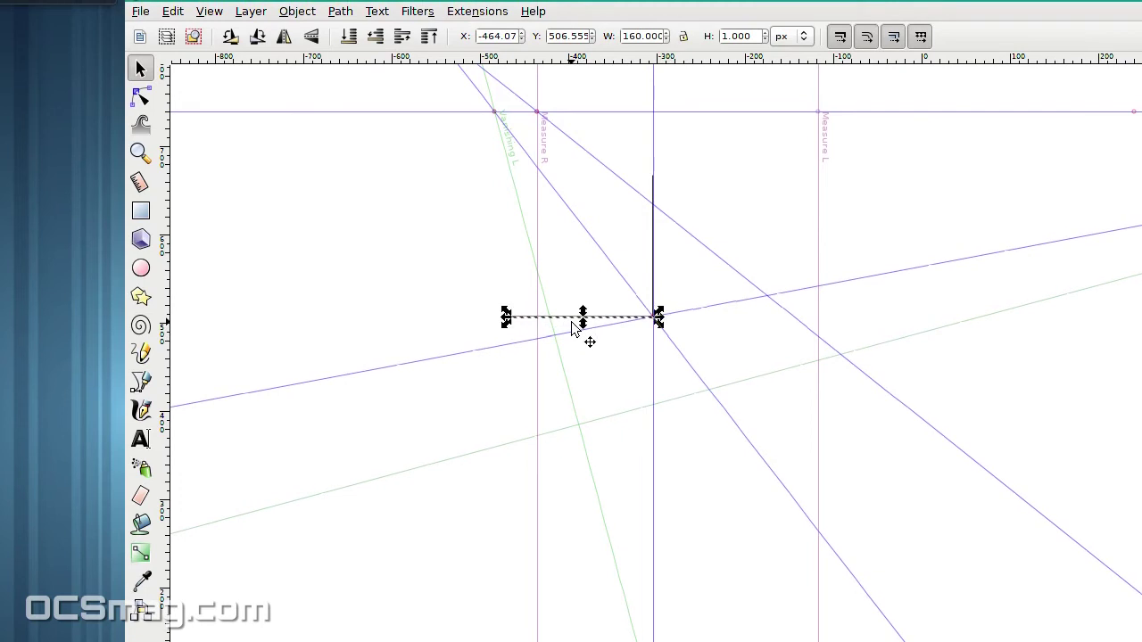
{"action": "scroll", "coordinate": [603, 335], "scroll_direction": "up", "scroll_amount": 4}
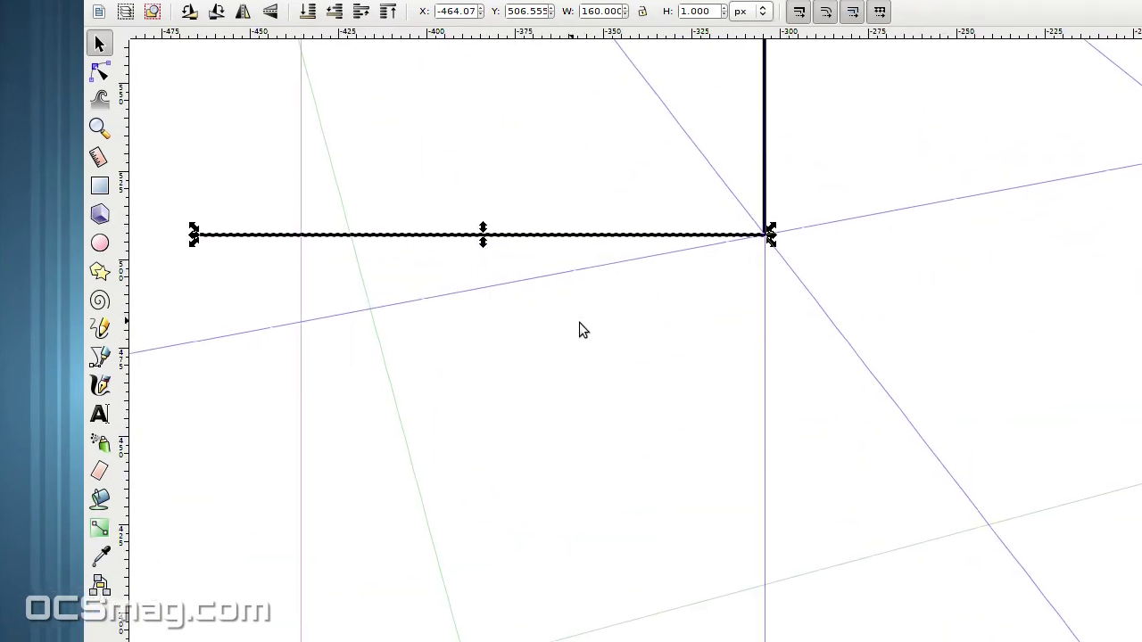
{"action": "scroll", "coordinate": [762, 280], "scroll_direction": "up", "scroll_amount": 3}
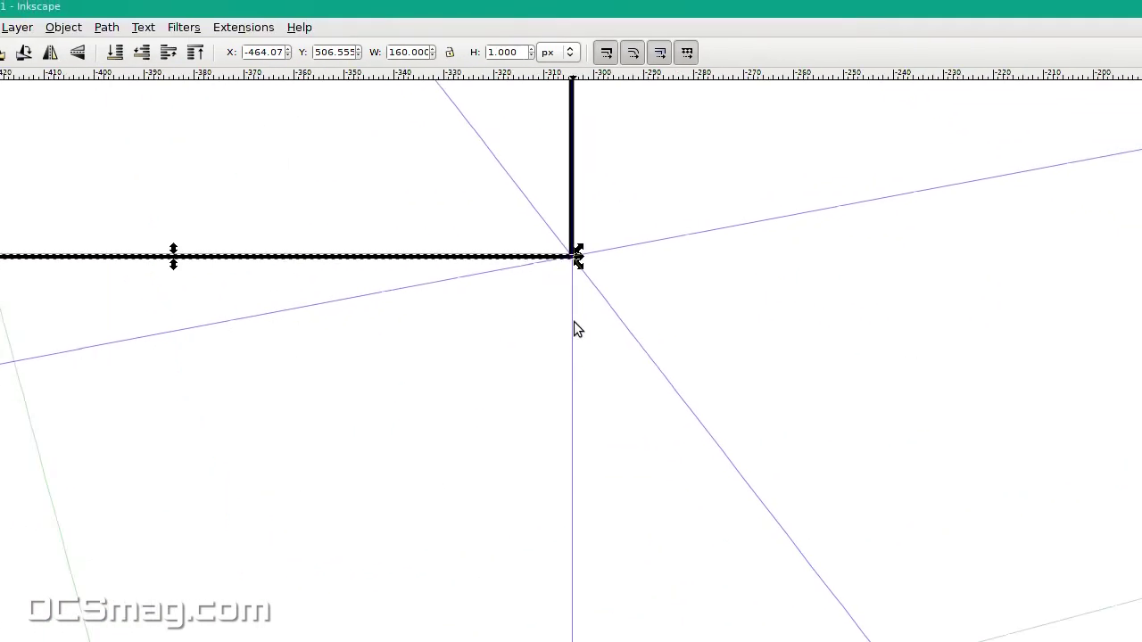
{"action": "scroll", "coordinate": [691, 287], "scroll_direction": "up", "scroll_amount": 2}
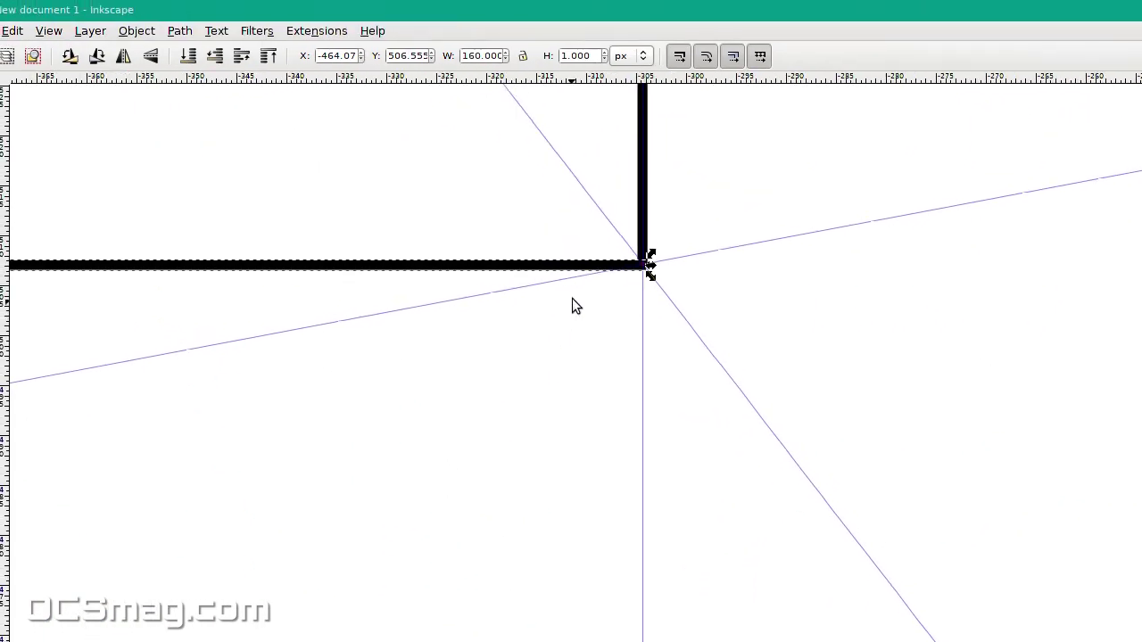
{"action": "left_click_drag", "start_coordinate": [586, 262], "coordinate": [576, 263]}
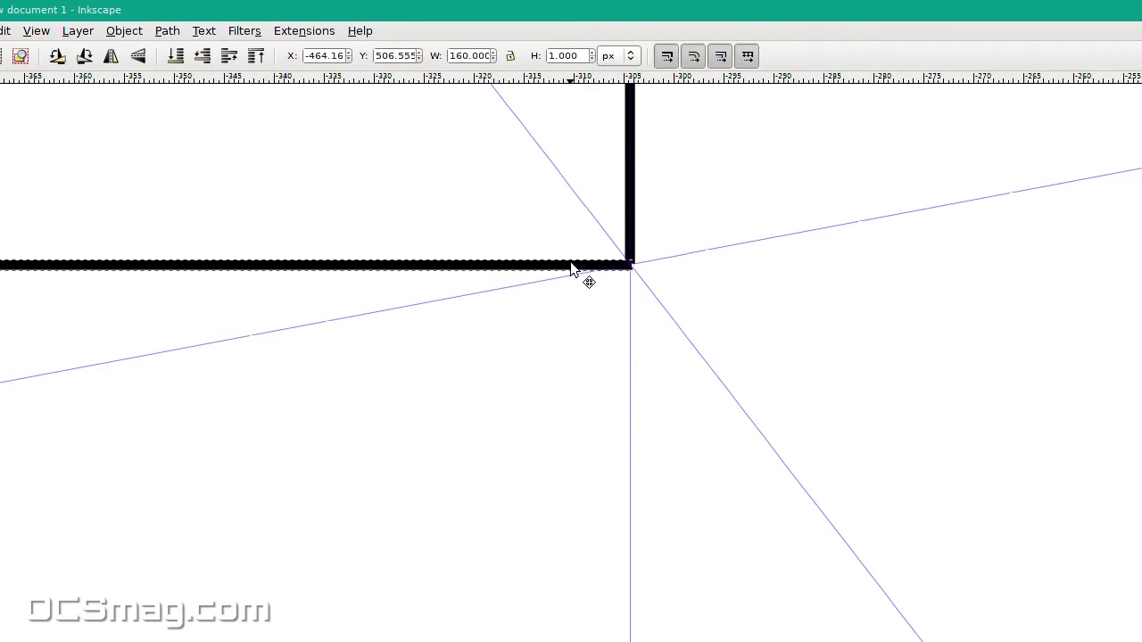
{"action": "left_click_drag", "start_coordinate": [570, 263], "coordinate": [571, 264]}
{"action": "scroll", "coordinate": [532, 398], "scroll_direction": "down", "scroll_amount": 8}
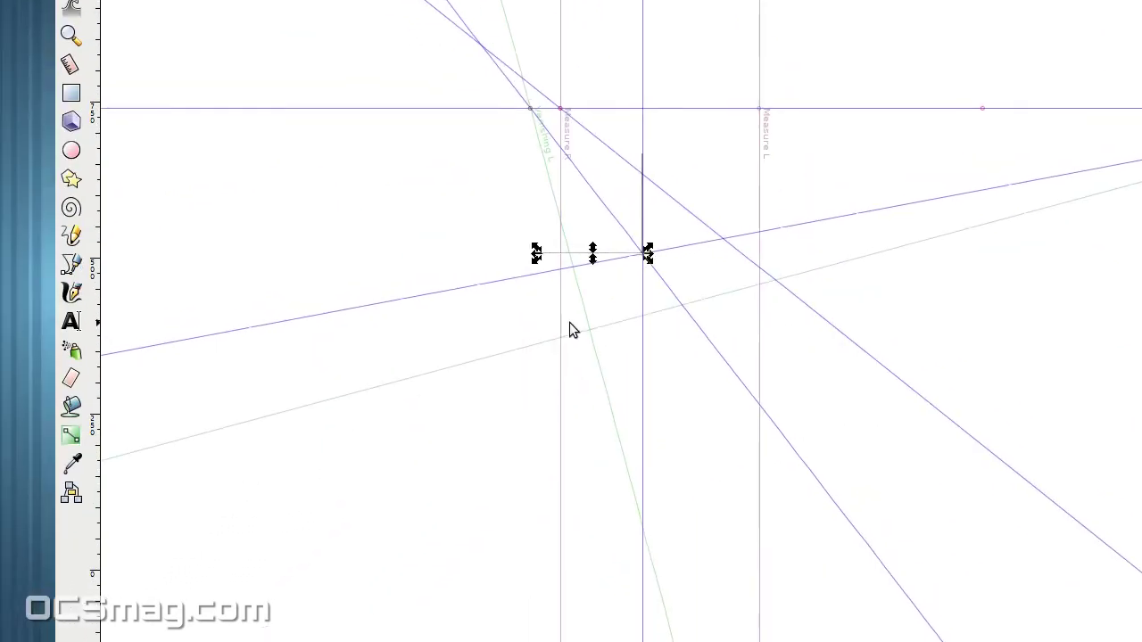
{"action": "left_click", "coordinate": [426, 324]}
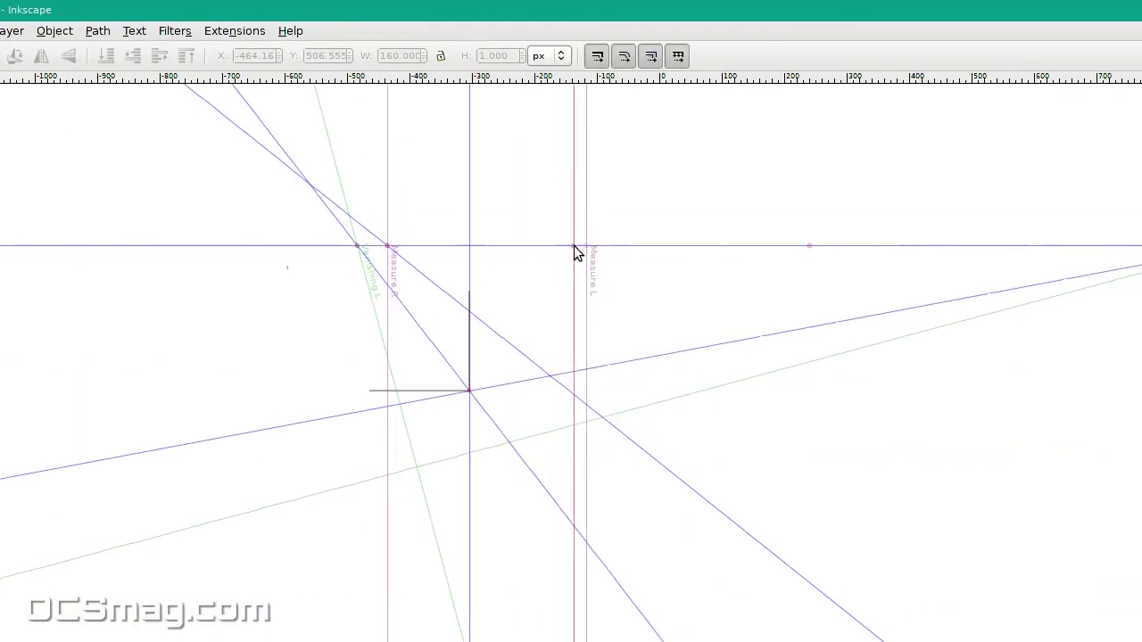
- Add a guide with its origin on the Measure L origin and rotate it through the left end of the horizontal line
{"action": "mouse_move", "coordinate": [573, 245]}
{"action": "left_mouse_down"}
{"action": "mouse_move", "coordinate": [586, 246]}
{"action": "mouse_move", "coordinate": [573, 247]}
{"action": "left_mouse_up"}
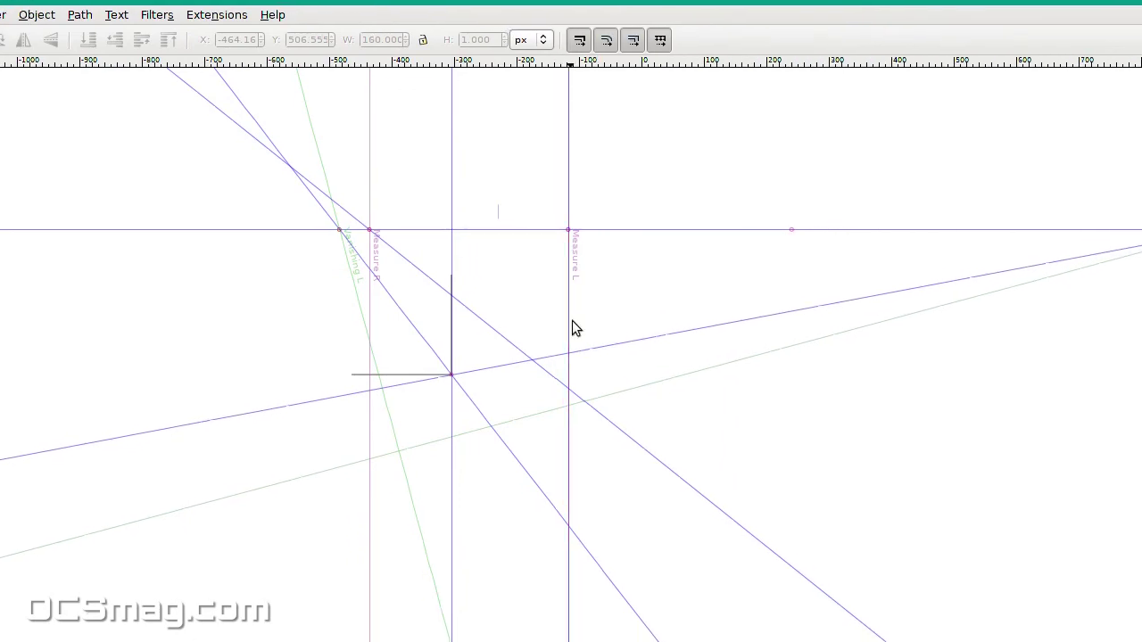
{"action": "left_click_drag", "start_coordinate": [572, 322], "coordinate": [362, 374]}
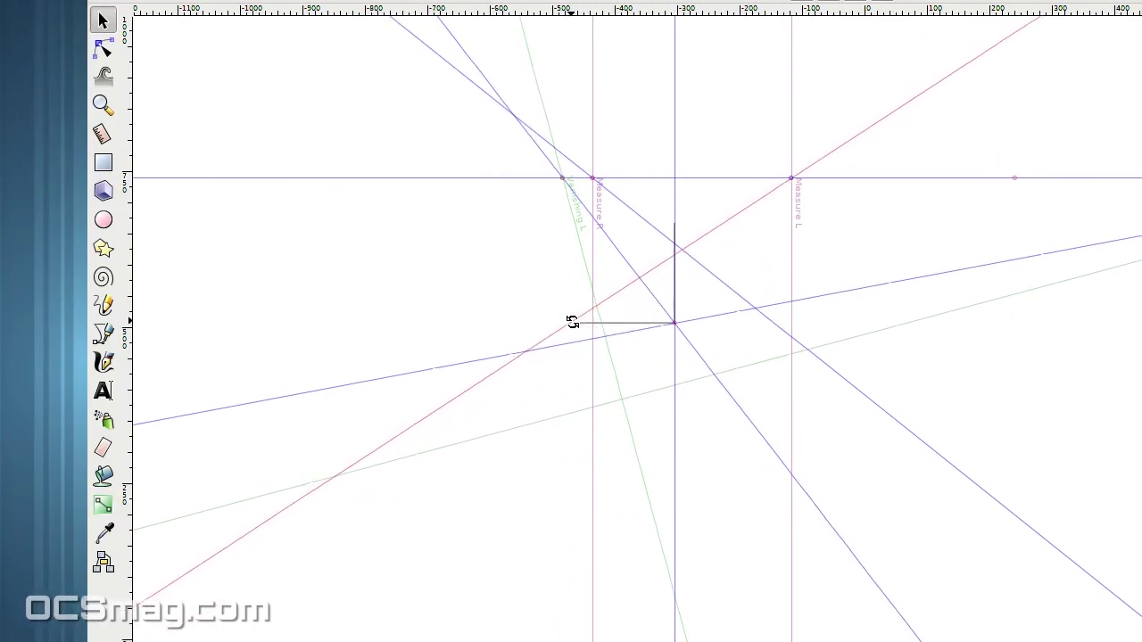
{"action": "scroll", "coordinate": [574, 330], "scroll_direction": "up", "scroll_amount": 4}
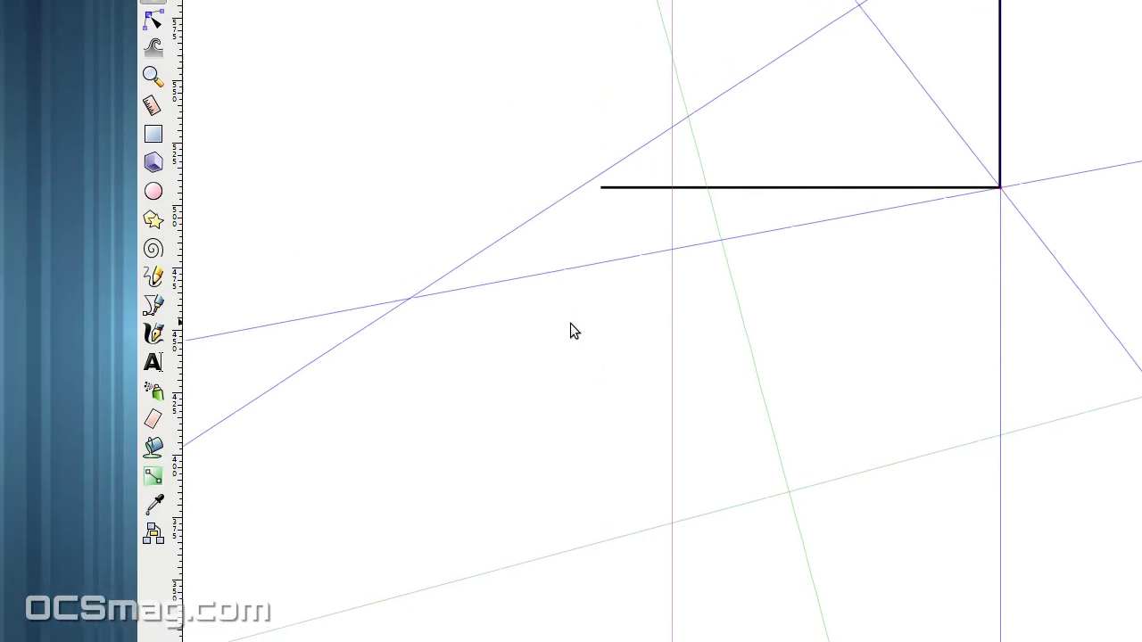
{"action": "scroll", "coordinate": [573, 330], "scroll_direction": "up", "scroll_amount": 2}
{"action": "scroll", "coordinate": [573, 330], "scroll_direction": "up", "scroll_amount": 2}
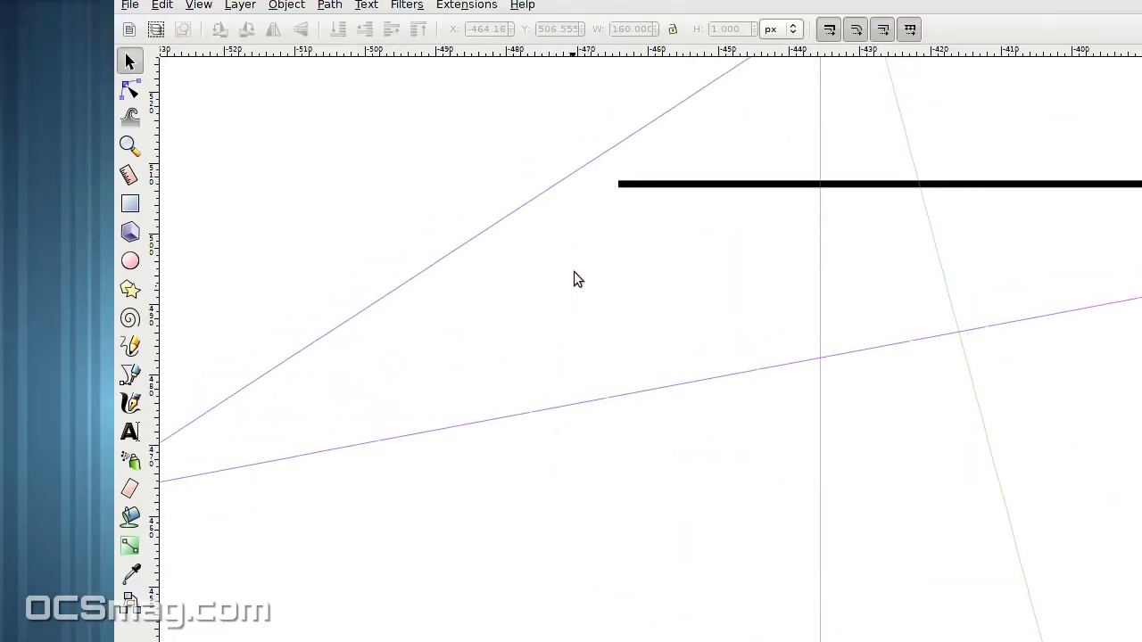
{"action": "left_click_drag", "start_coordinate": [571, 189], "coordinate": [601, 211]}
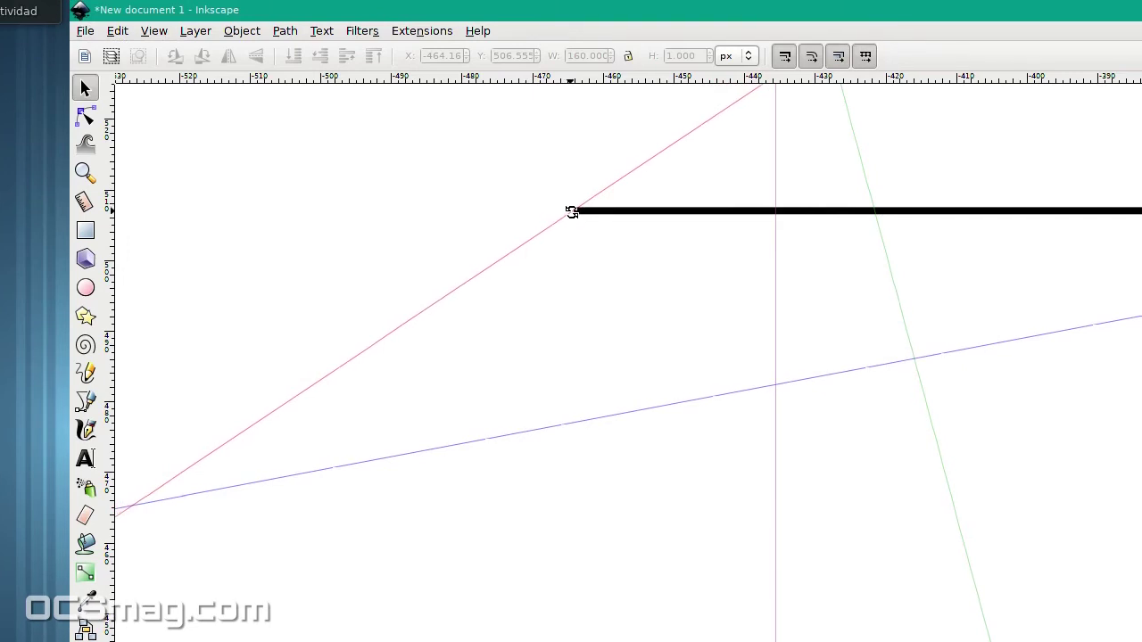
{"action": "scroll", "coordinate": [595, 357], "scroll_direction": "right", "scroll_amount": 4}
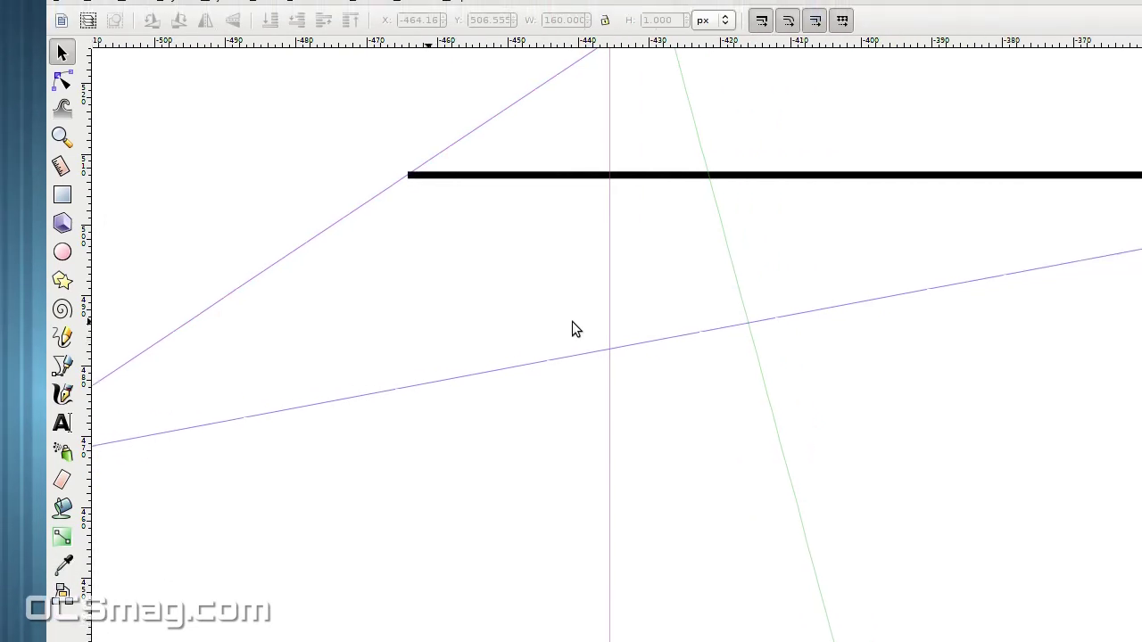
- Delete the horizontal line and place vertical guides where the two measuring guides cross the perspective guides on either side of the vertical line
{"action": "scroll", "coordinate": [572, 323], "scroll_direction": "down", "scroll_amount": 5}
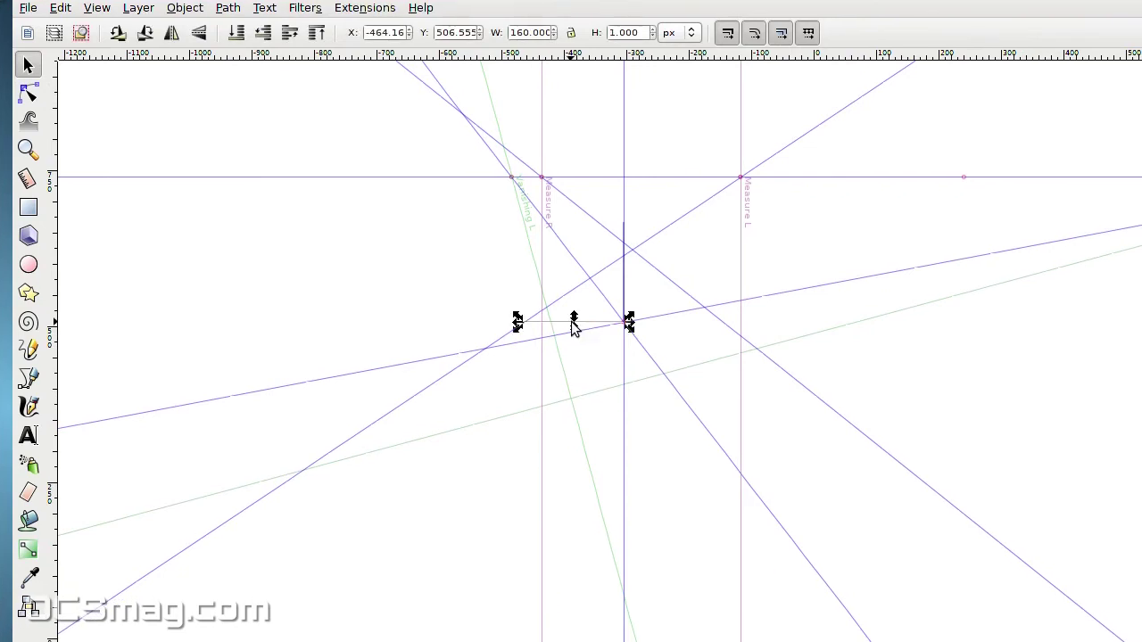
{"action": "left_click", "coordinate": [588, 367]}
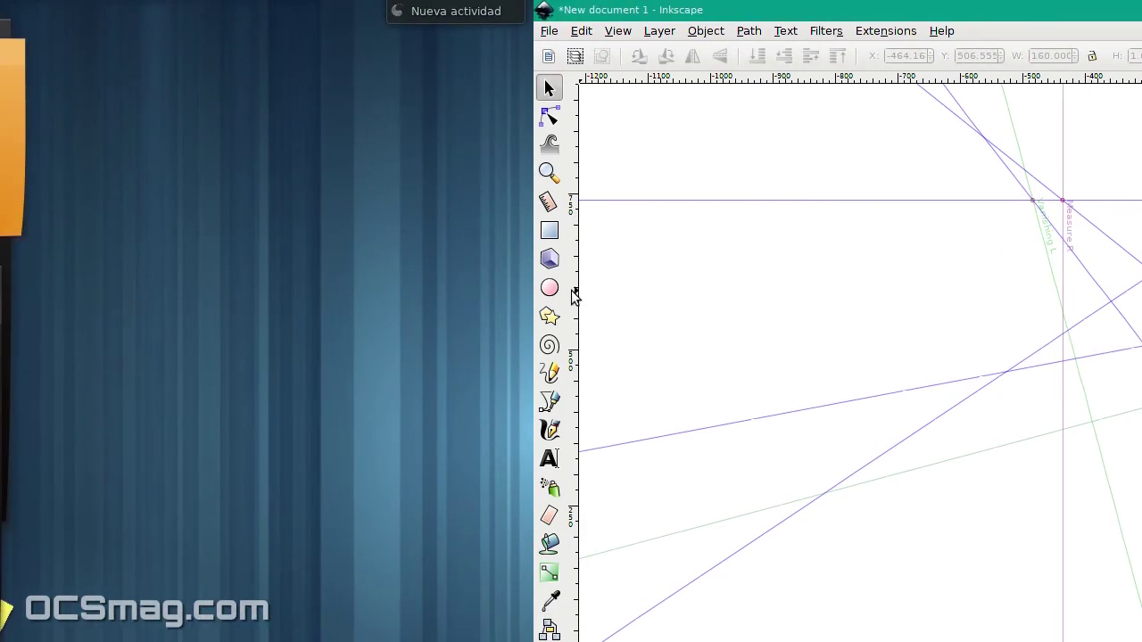
{"action": "left_click_drag", "start_coordinate": [572, 292], "coordinate": [1104, 308]}
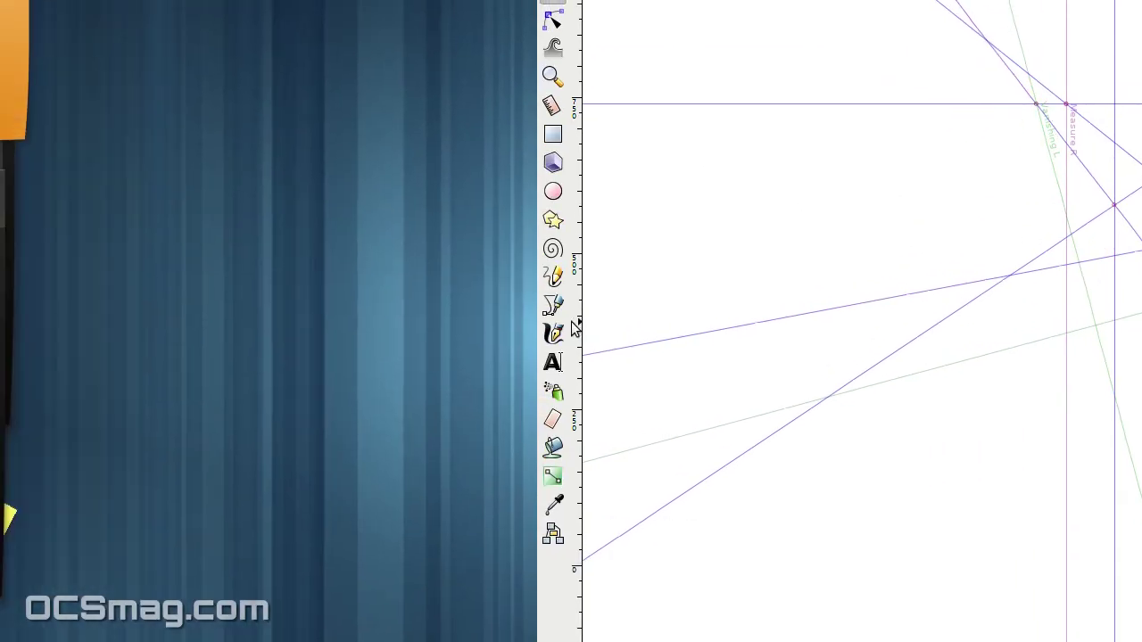
{"action": "left_click_drag", "start_coordinate": [521, 302], "coordinate": [719, 306]}
{"action": "left_click_drag", "start_coordinate": [646, 324], "coordinate": [1103, 244]}
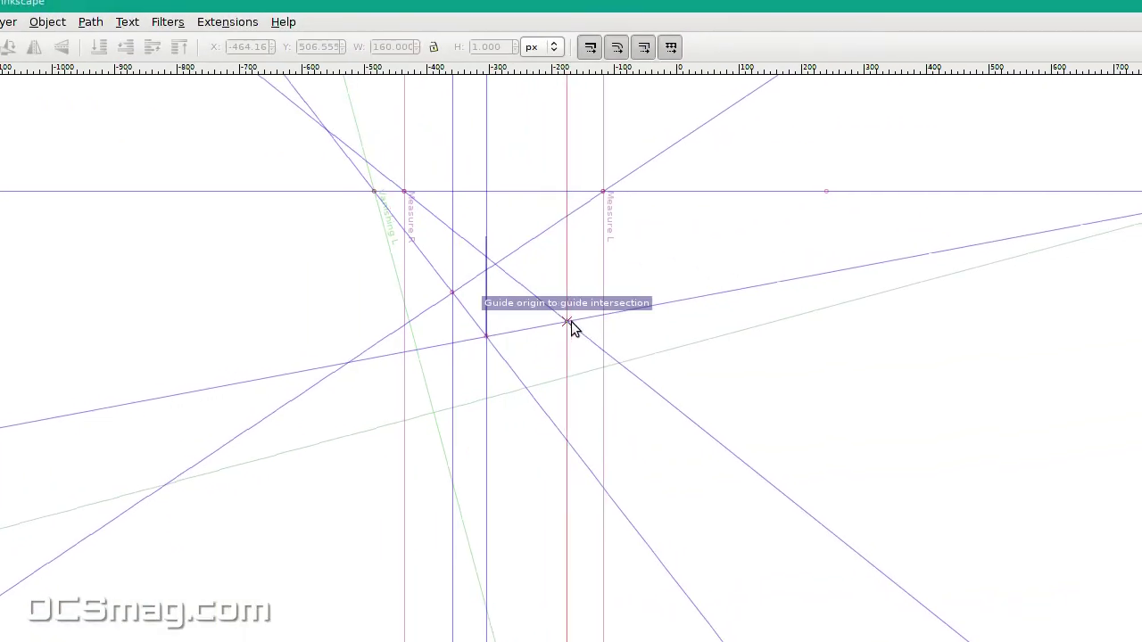
{"action": "left_click_drag", "start_coordinate": [571, 327], "coordinate": [569, 324]}
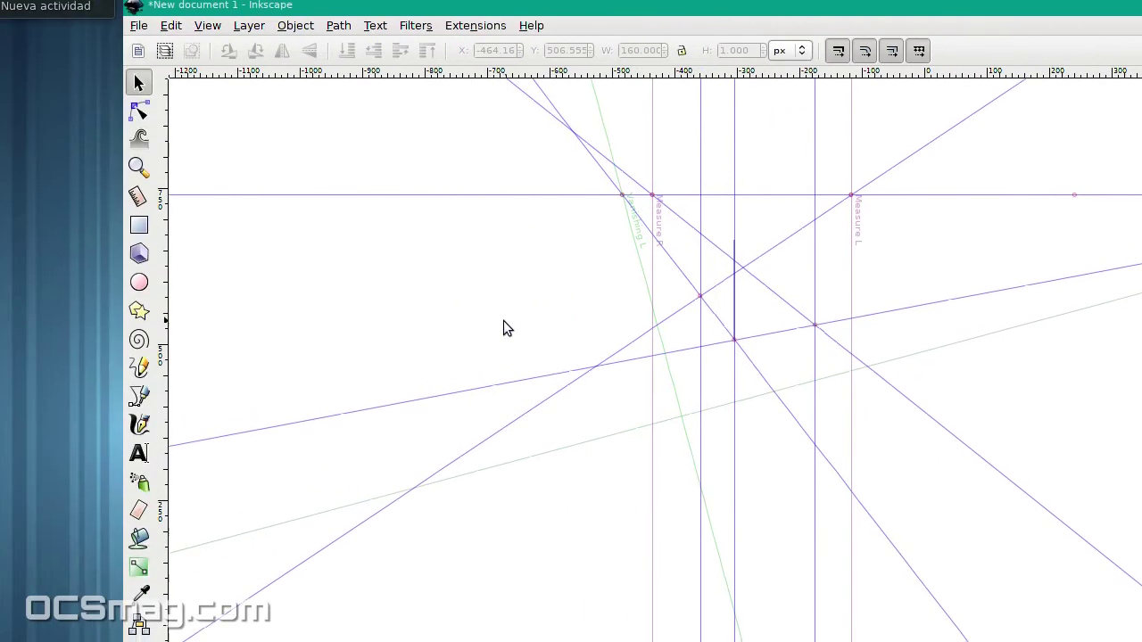
- Add a guide with its origin on the Vanishing L point and rotate it through the top end of the vertical line
{"action": "scroll", "coordinate": [562, 395], "scroll_direction": "up", "scroll_amount": 2}
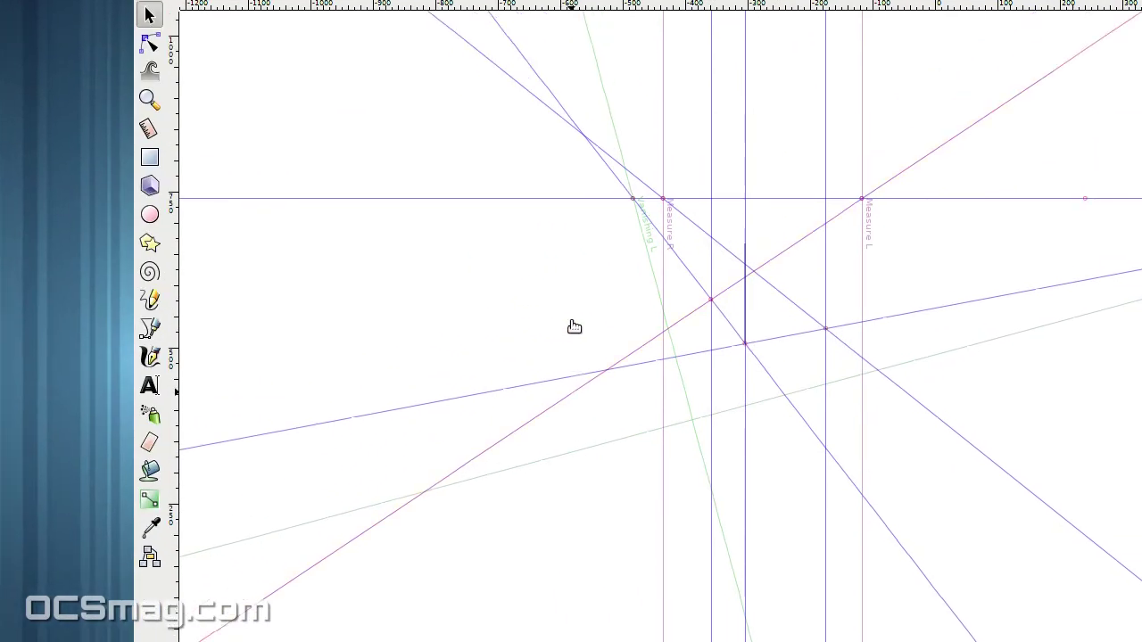
{"action": "scroll", "coordinate": [574, 326], "scroll_direction": "up", "scroll_amount": 1}
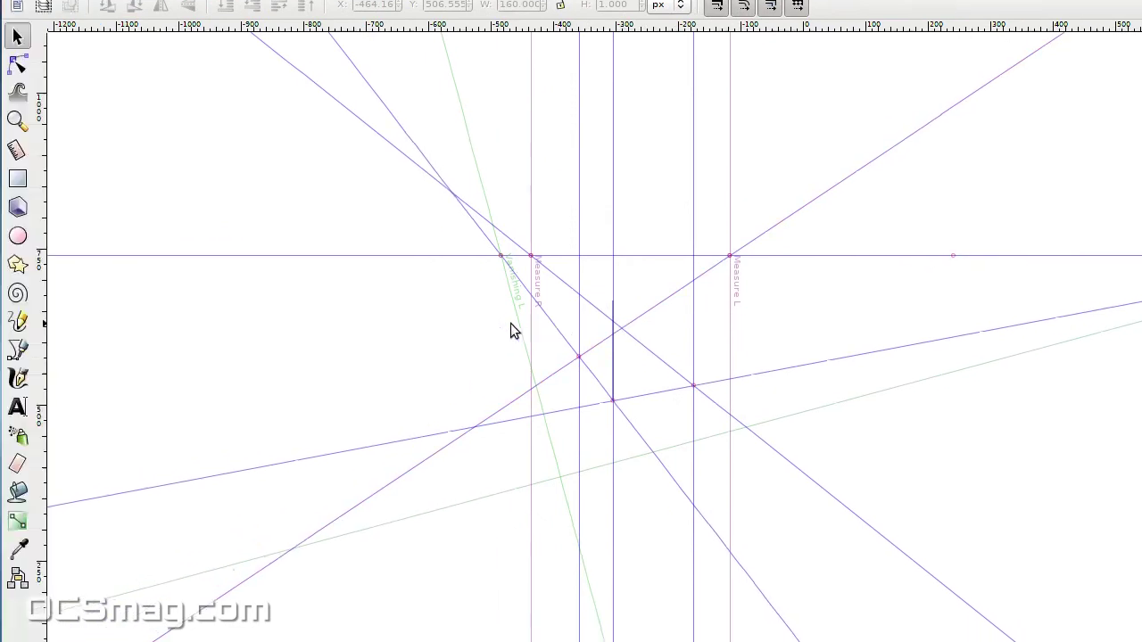
{"action": "scroll", "coordinate": [493, 304], "scroll_direction": "up", "scroll_amount": 3}
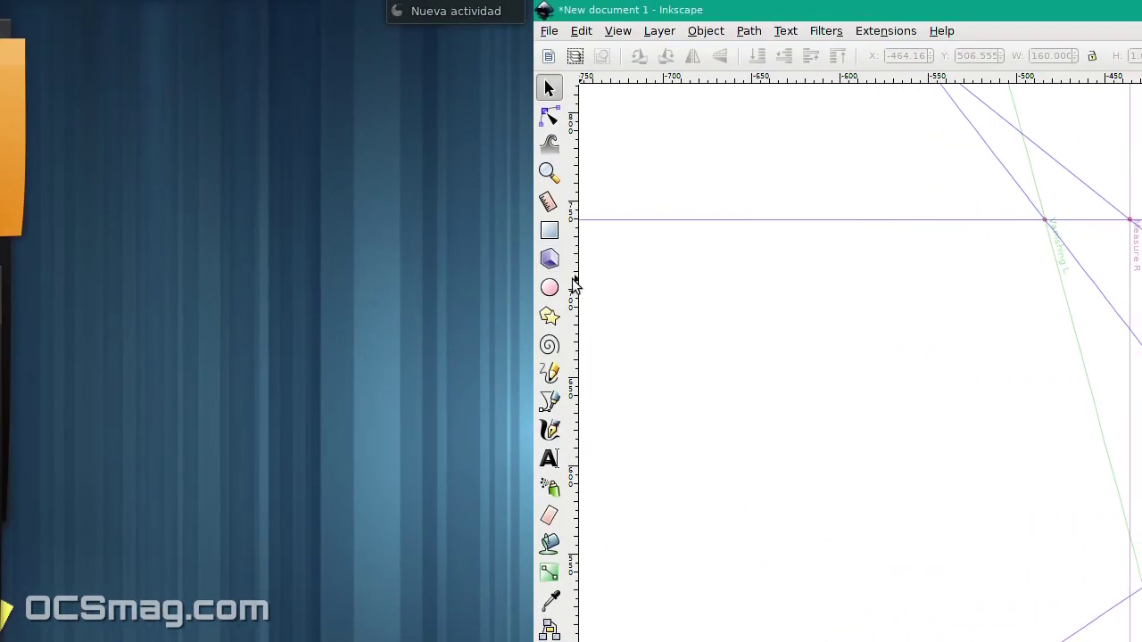
{"action": "left_click_drag", "start_coordinate": [574, 283], "coordinate": [1045, 232]}
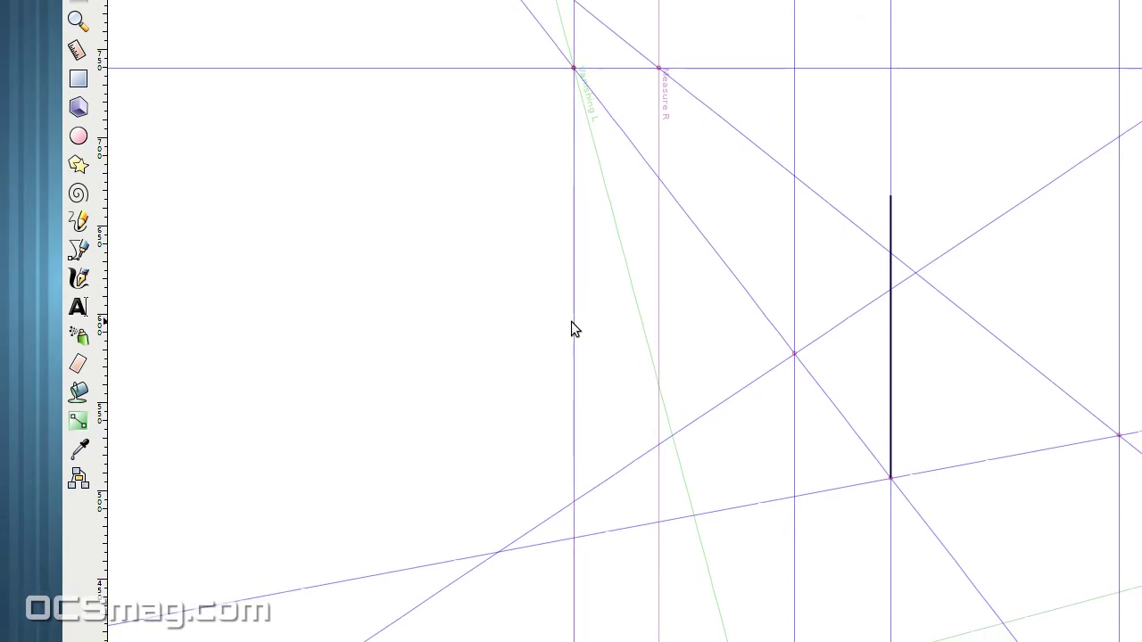
{"action": "left_click_drag", "start_coordinate": [573, 323], "coordinate": [816, 278]}
{"action": "left_click_drag", "start_coordinate": [660, 304], "coordinate": [401, 224]}
{"action": "left_click_drag", "start_coordinate": [571, 320], "coordinate": [571, 322]}
{"action": "scroll", "coordinate": [569, 336], "scroll_direction": "up", "scroll_amount": 8}
{"action": "scroll", "coordinate": [571, 321], "scroll_direction": "up", "scroll_amount": 8}
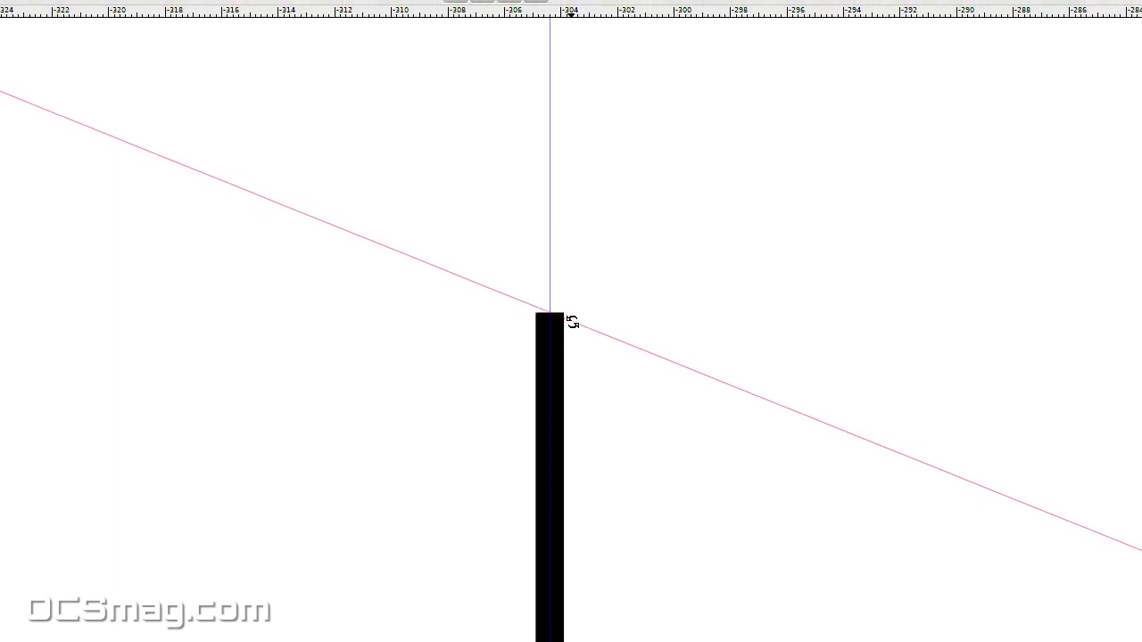
{"action": "scroll", "coordinate": [572, 321], "scroll_direction": "down", "scroll_amount": 8}
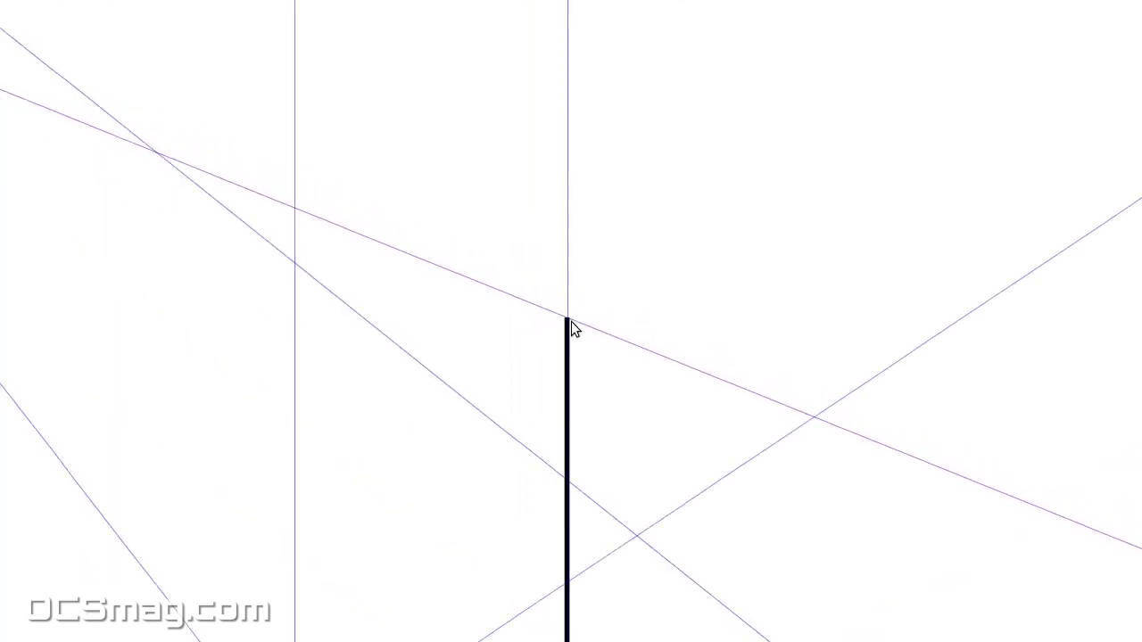
{"action": "scroll", "coordinate": [573, 326], "scroll_direction": "down", "scroll_amount": 3}
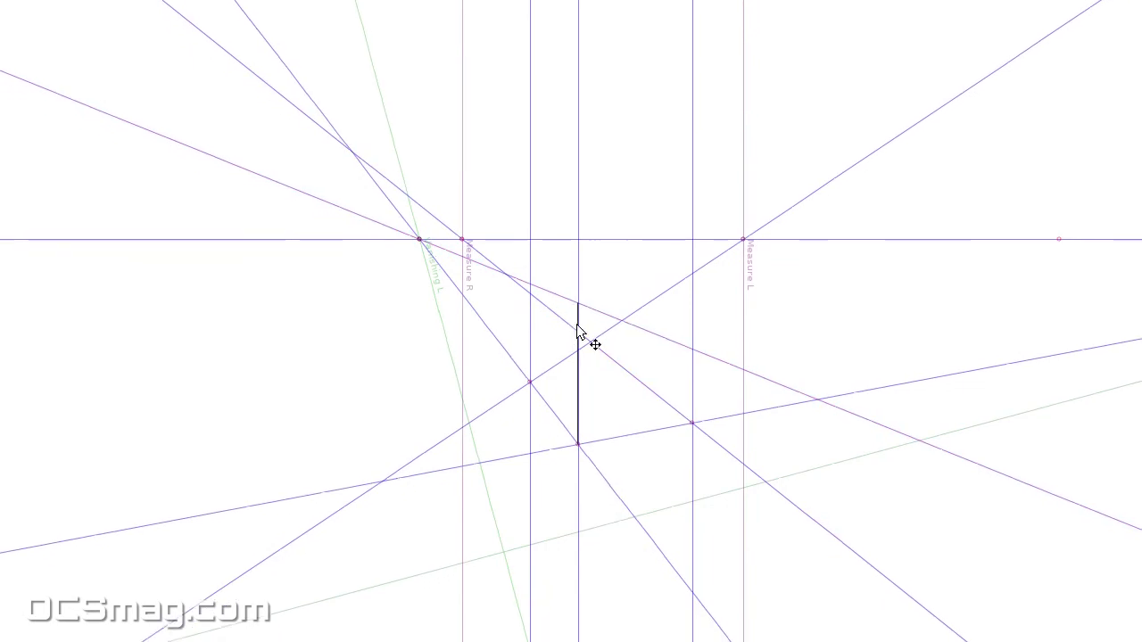
- Add a guide with its origin on the Vanishing R point and rotate it through the top end of the vertical line
{"action": "scroll", "coordinate": [717, 320], "scroll_direction": "right", "scroll_amount": 5}
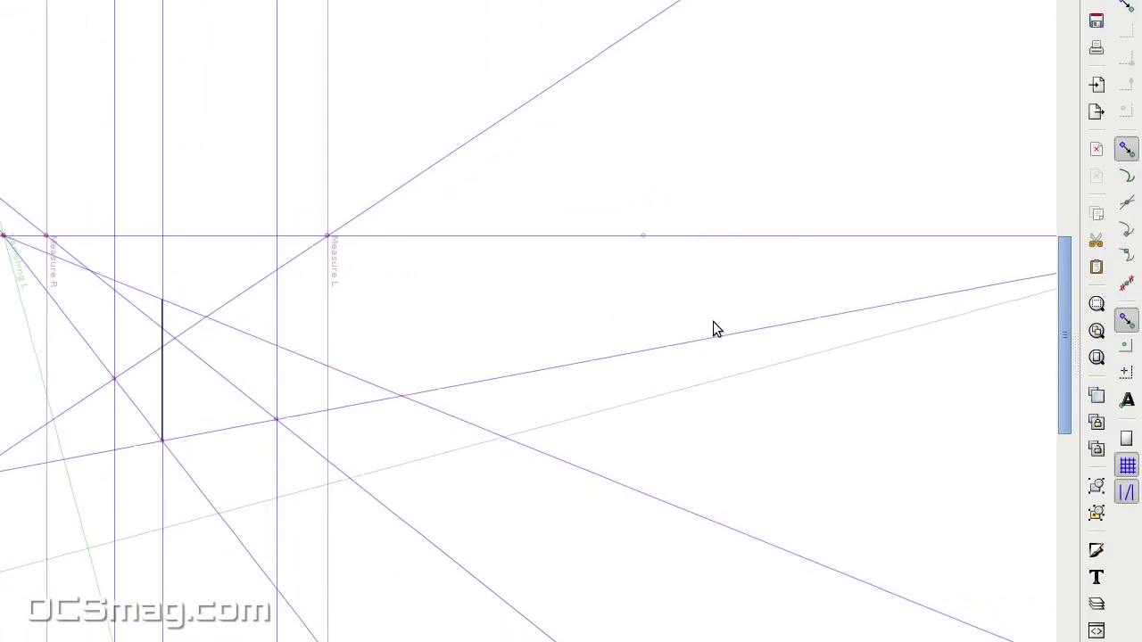
{"action": "scroll", "coordinate": [711, 321], "scroll_direction": "right", "scroll_amount": 2}
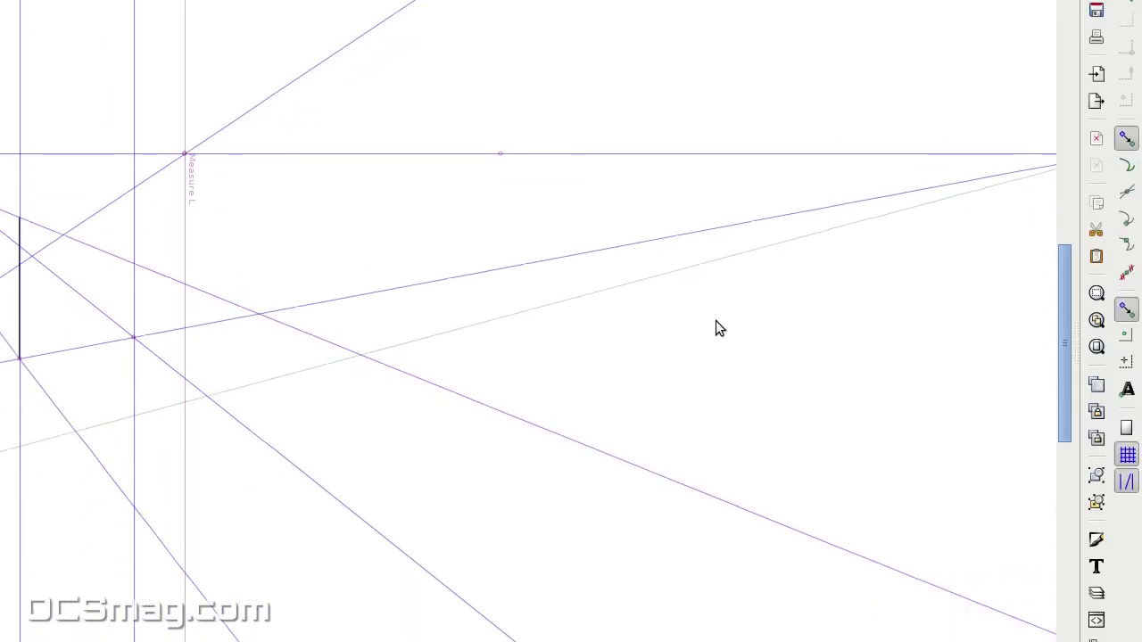
{"action": "scroll", "coordinate": [716, 321], "scroll_direction": "down", "scroll_amount": 2}
{"action": "scroll", "coordinate": [715, 322], "scroll_direction": "up", "scroll_amount": 2}
{"action": "scroll", "coordinate": [715, 321], "scroll_direction": "right", "scroll_amount": 2}
{"action": "scroll", "coordinate": [714, 322], "scroll_direction": "right", "scroll_amount": 1}
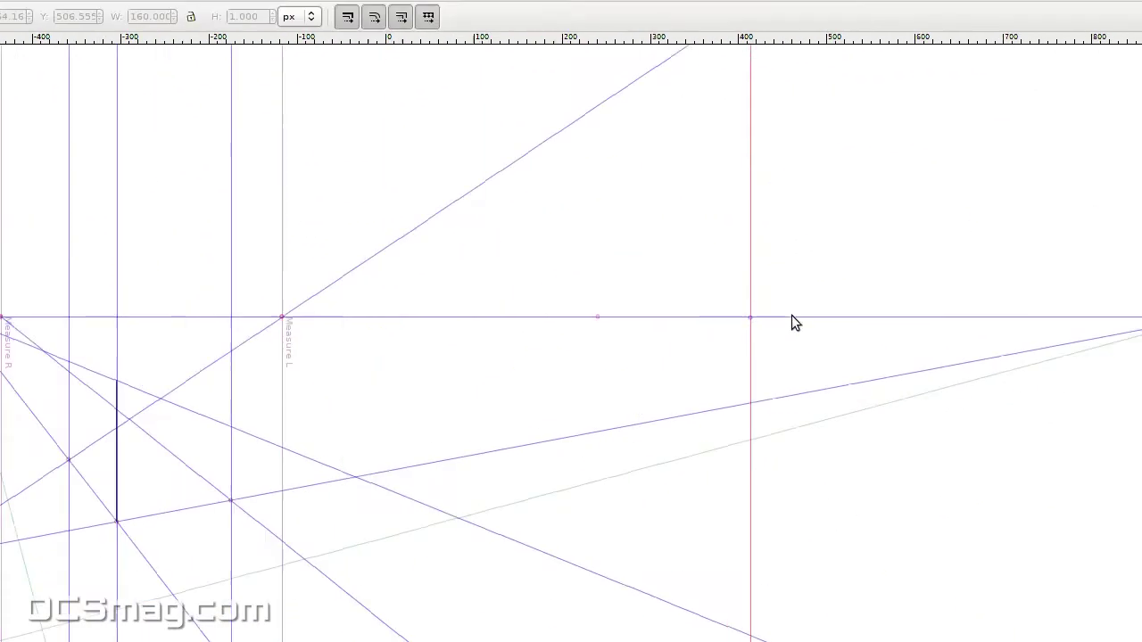
{"action": "left_click_drag", "start_coordinate": [974, 330], "coordinate": [1006, 345]}
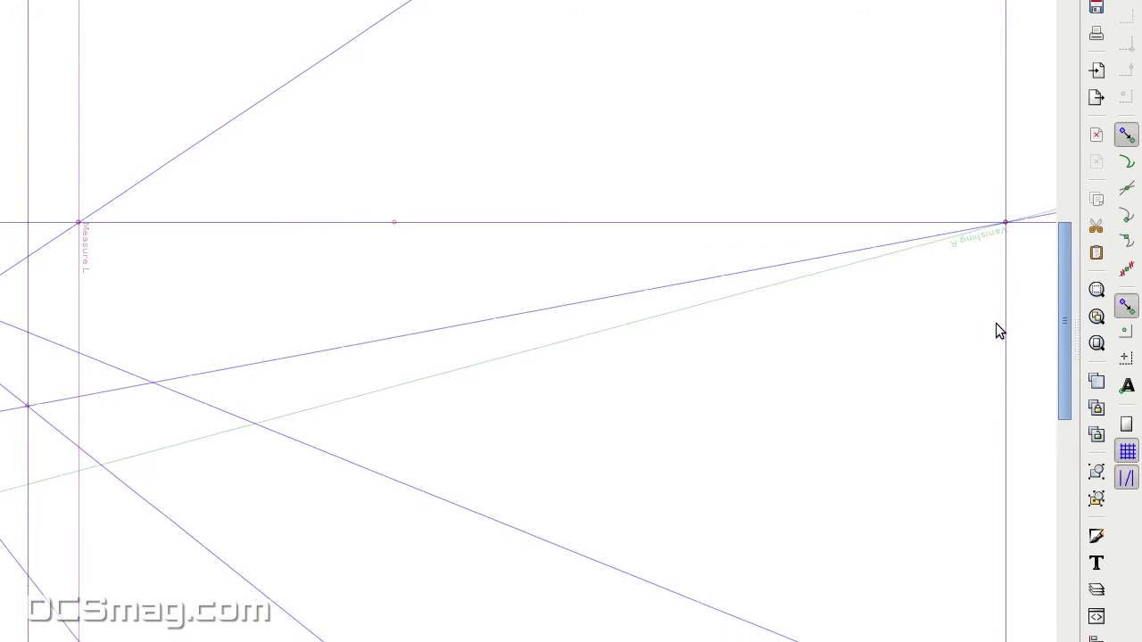
{"action": "left_click_drag", "start_coordinate": [1006, 323], "coordinate": [577, 325]}
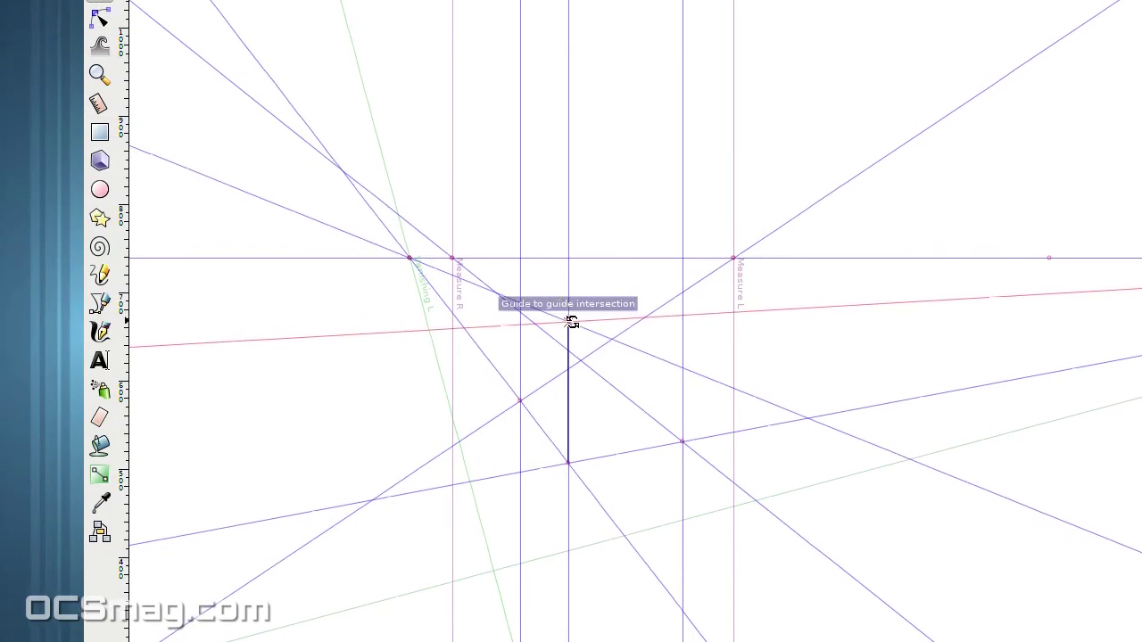
{"action": "scroll", "coordinate": [578, 376], "scroll_direction": "up", "scroll_amount": 4}
{"action": "scroll", "coordinate": [571, 329], "scroll_direction": "down", "scroll_amount": 5}
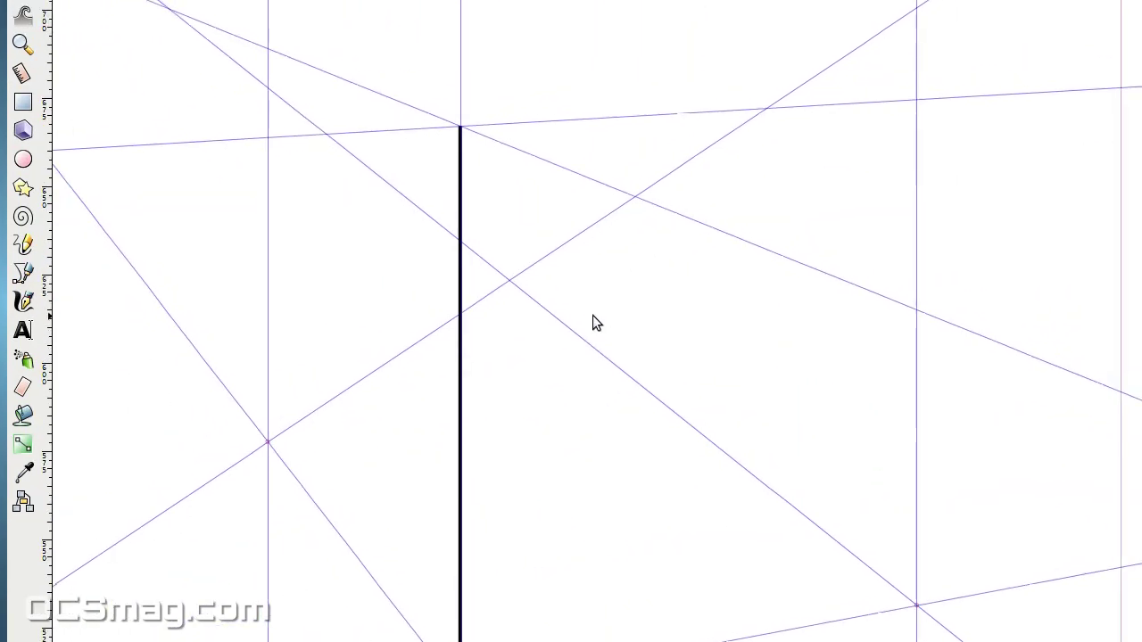
{"action": "scroll", "coordinate": [572, 321], "scroll_direction": "down", "scroll_amount": 1}
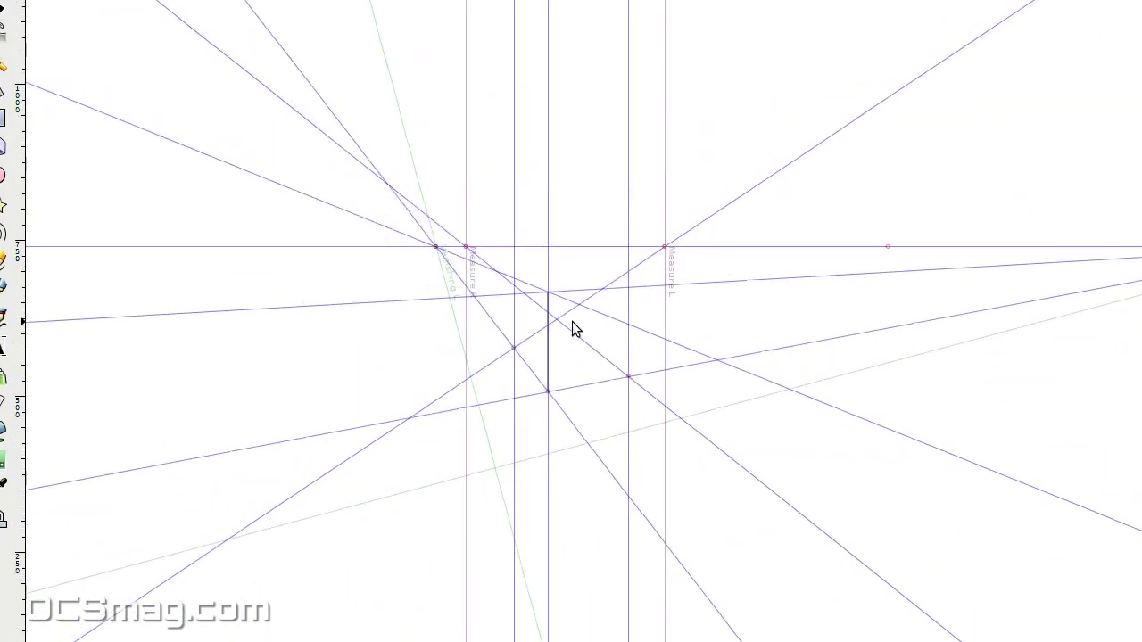
- Delete the vertical line and draw the box's right face as a closed four-sided Pen path snapped to the guide intersections
{"action": "scroll", "coordinate": [571, 321], "scroll_direction": "up", "scroll_amount": 1}
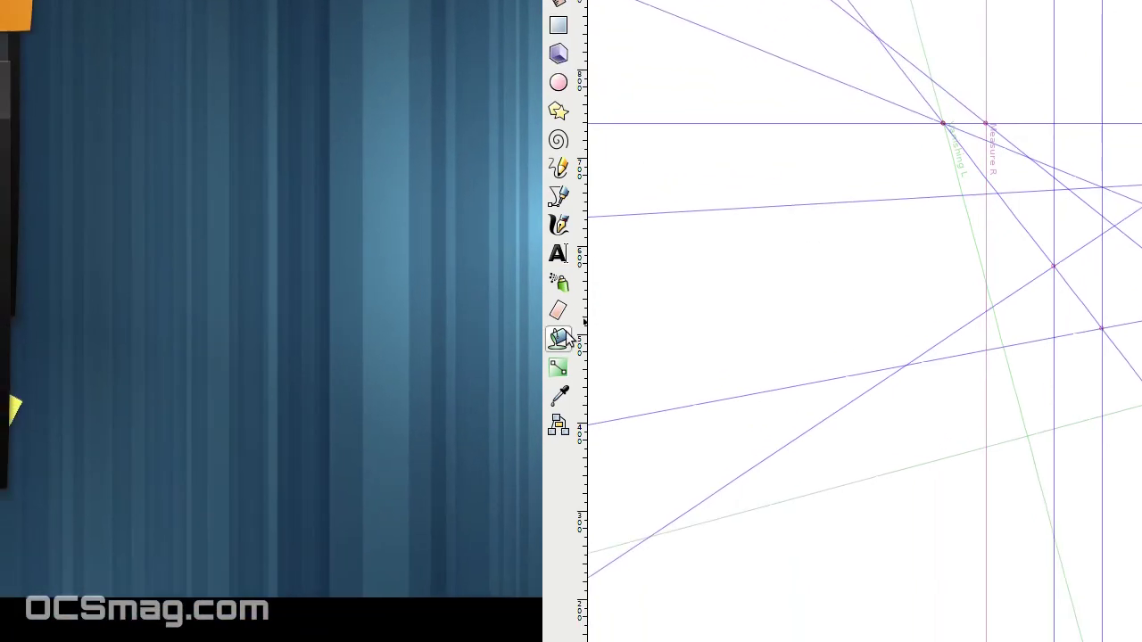
{"action": "left_click", "coordinate": [573, 318]}
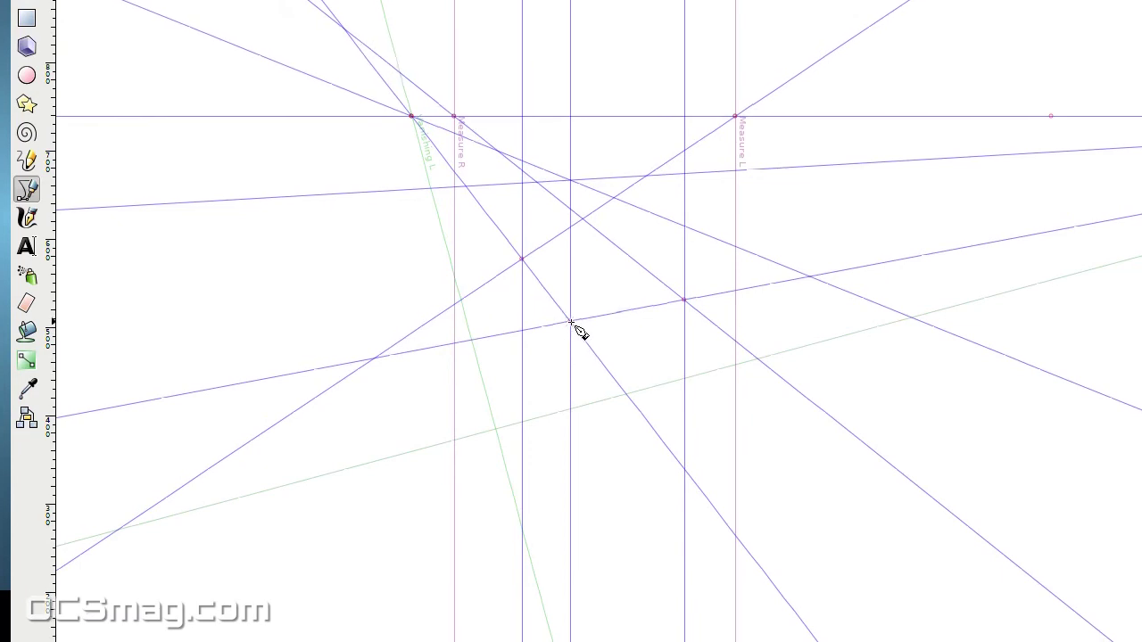
{"action": "left_click", "coordinate": [572, 323]}
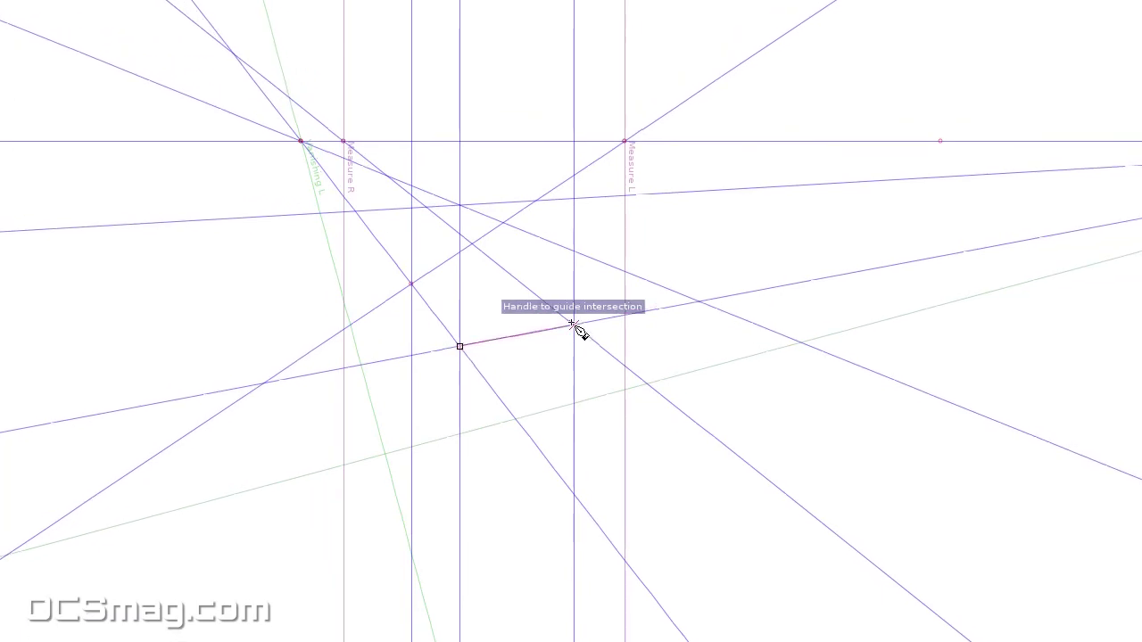
{"action": "left_click", "coordinate": [572, 323]}
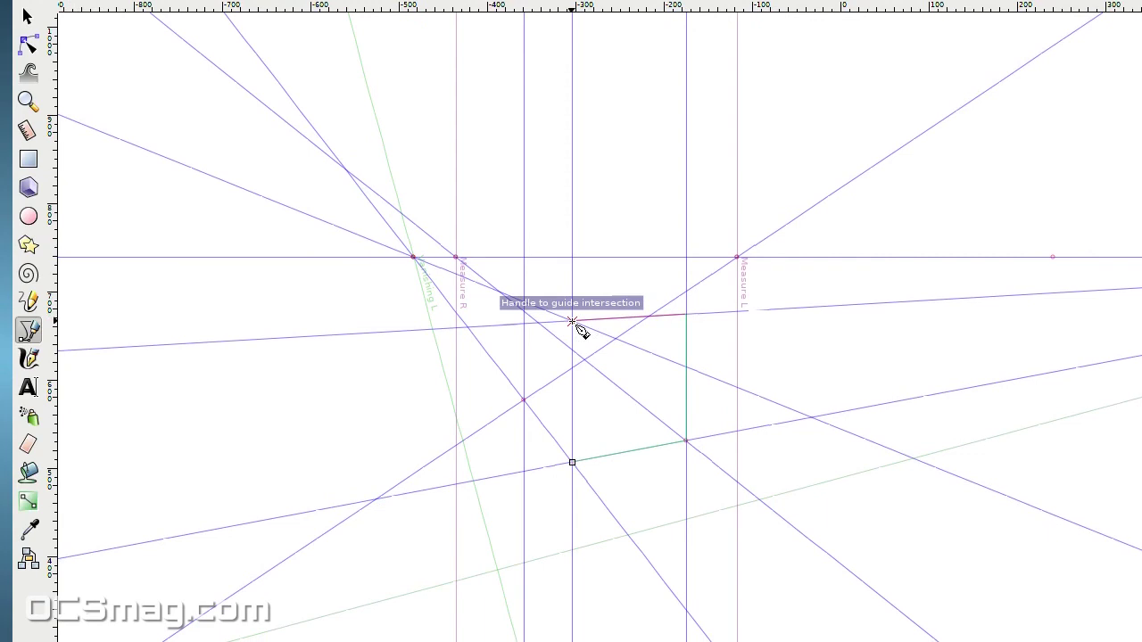
{"action": "left_click", "coordinate": [572, 322]}
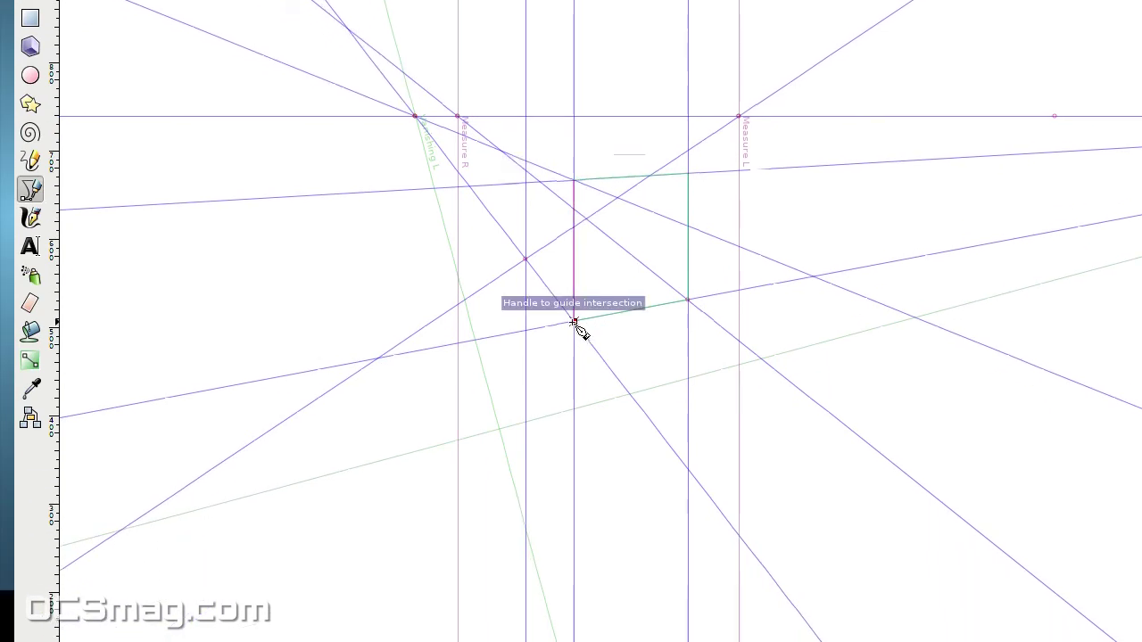
{"action": "left_click", "coordinate": [573, 322]}
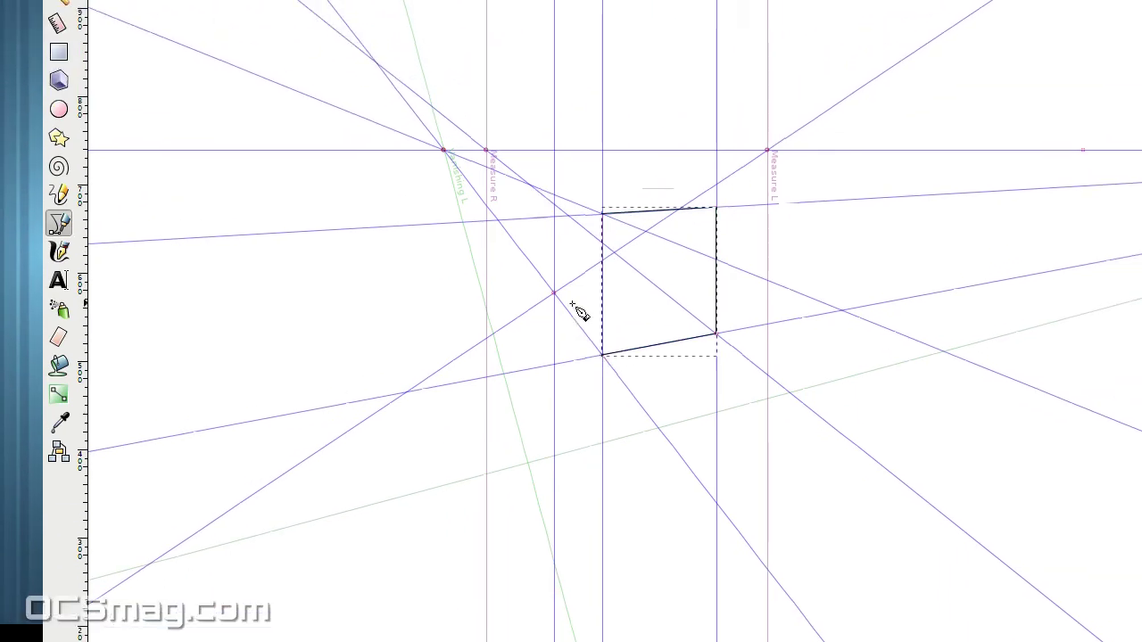
- Draw the box's left face as a closed four-sided Pen path snapped to the guide intersections, sharing the front vertical edge
{"action": "scroll", "coordinate": [580, 330], "scroll_direction": "up", "scroll_amount": 3}
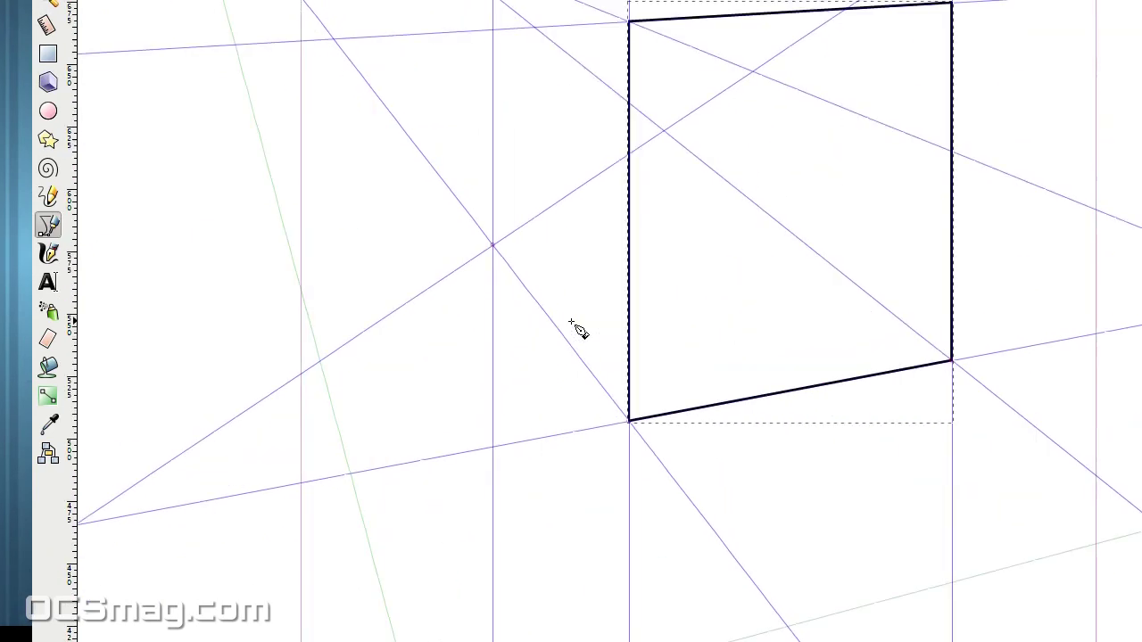
{"action": "scroll", "coordinate": [553, 382], "scroll_direction": "up", "scroll_amount": 3}
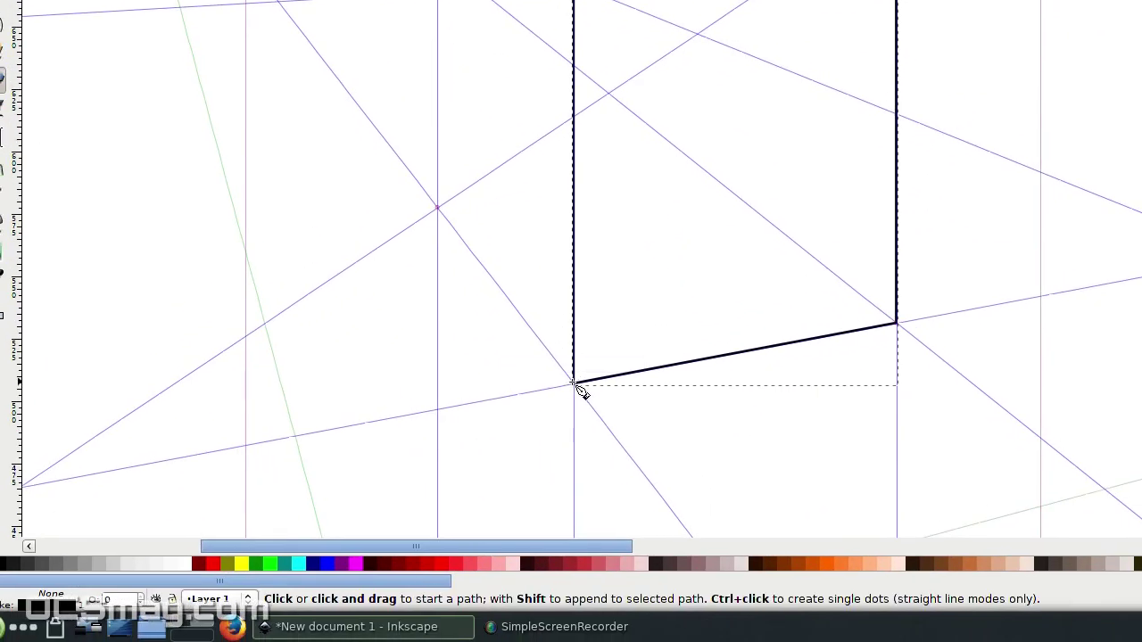
{"action": "left_click", "coordinate": [572, 384]}
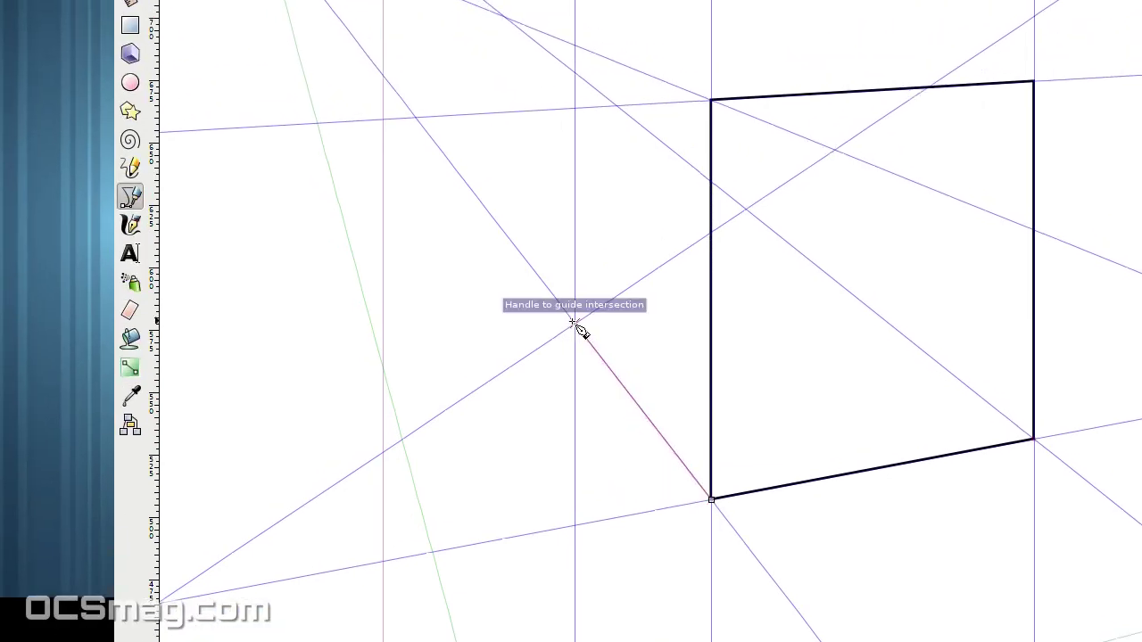
{"action": "left_click", "coordinate": [571, 323]}
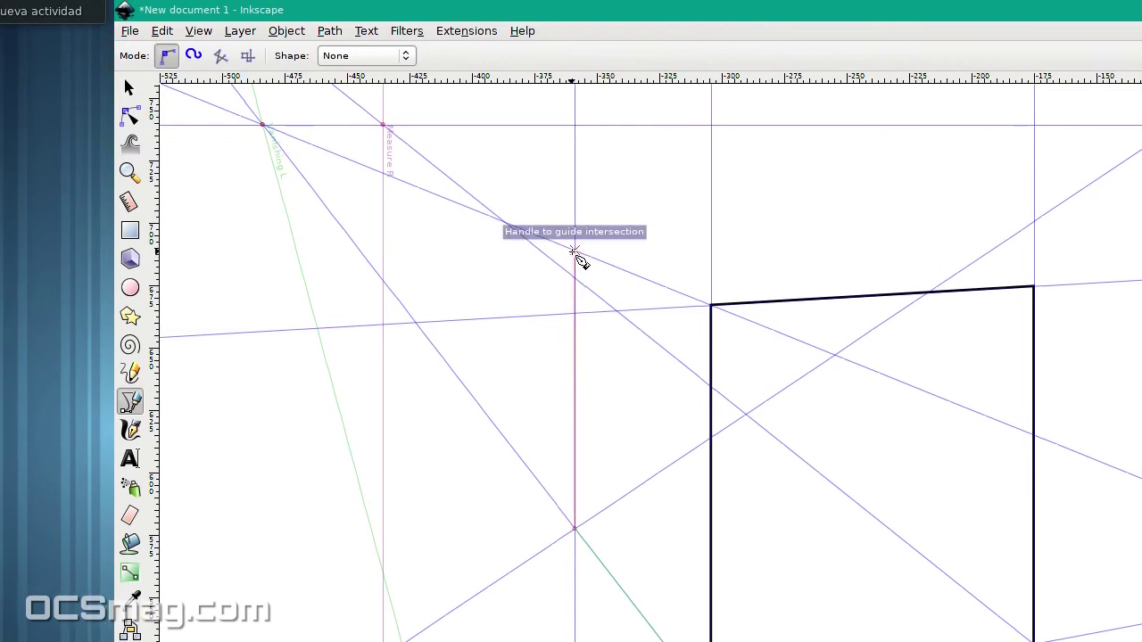
{"action": "left_click", "coordinate": [573, 251]}
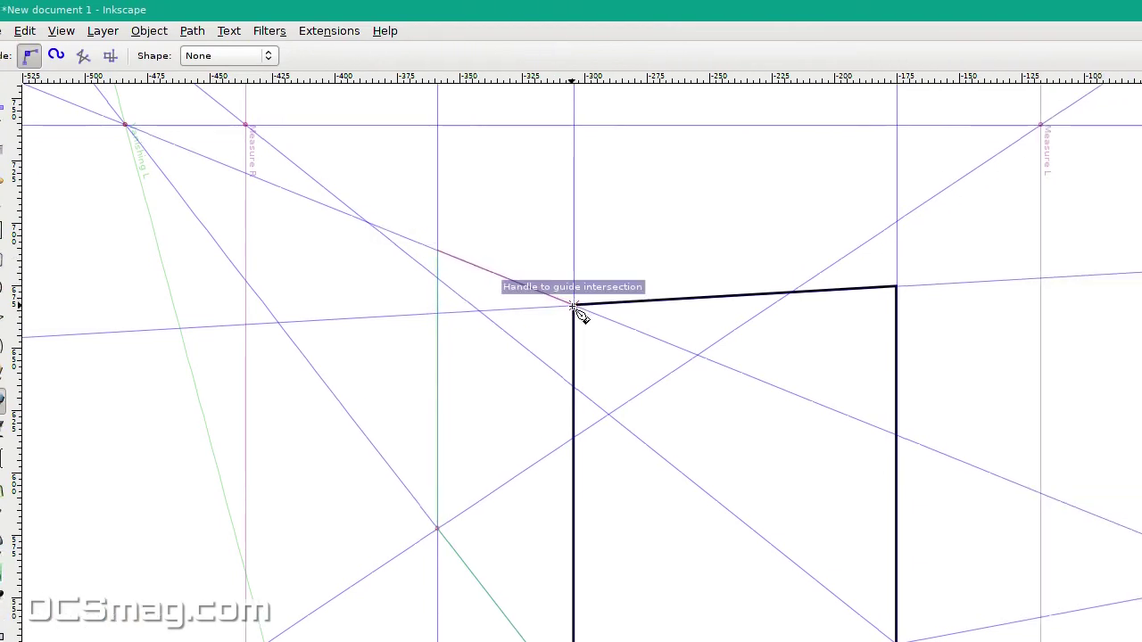
{"action": "left_click", "coordinate": [573, 307]}
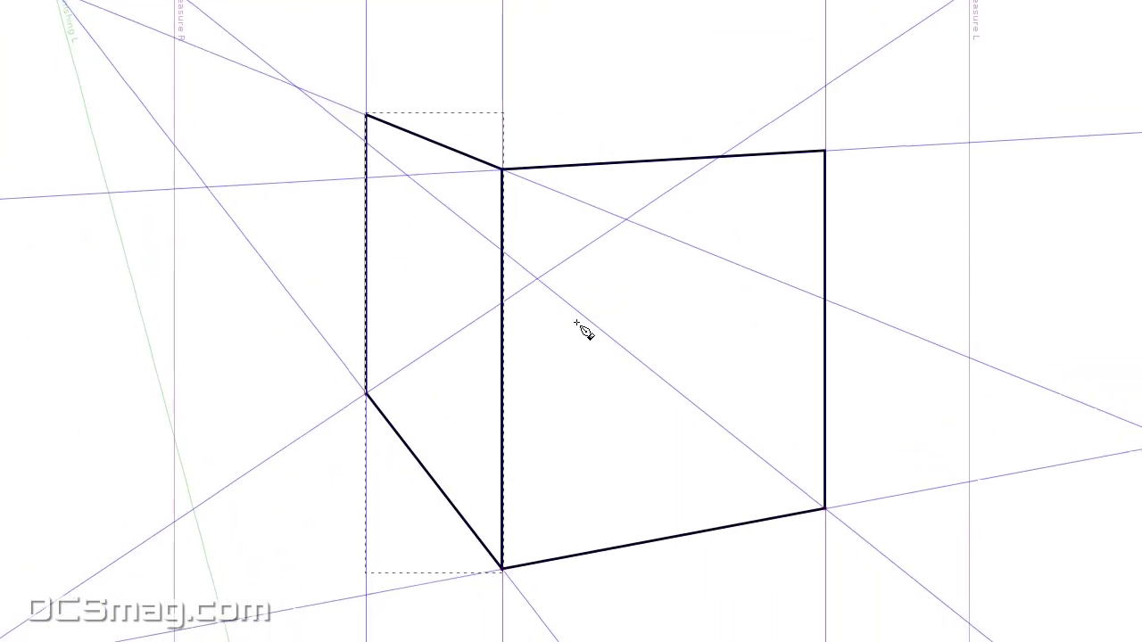
- Add a guide with its origin on the Vanishing L point and rotate it through the right face's upper outer corner
{"action": "scroll", "coordinate": [554, 396], "scroll_direction": "down", "scroll_amount": 2}
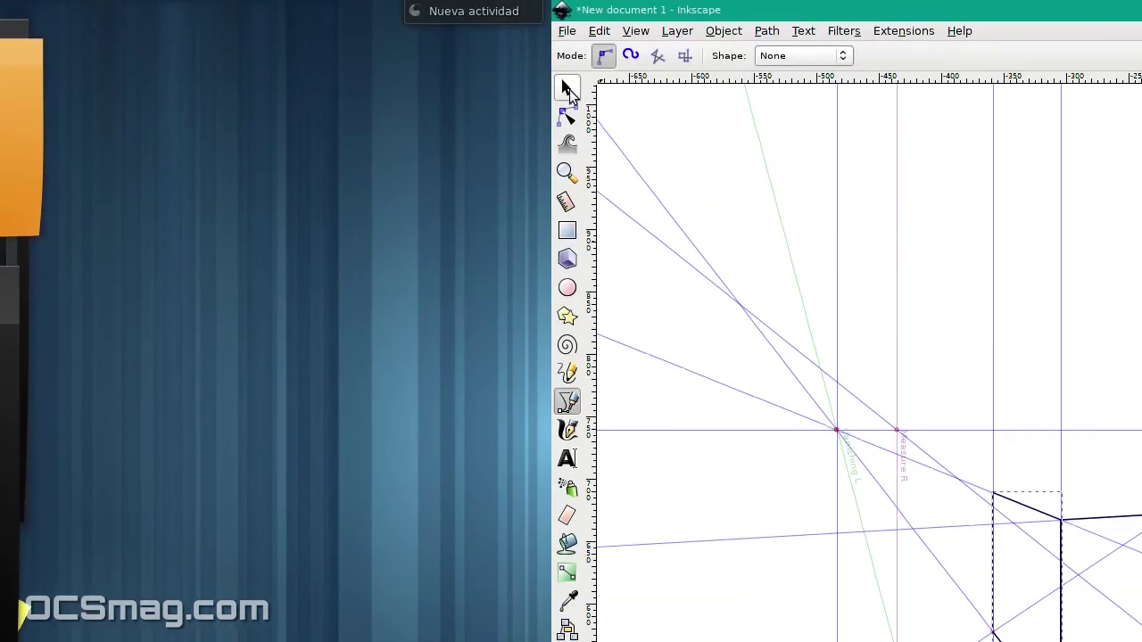
{"action": "left_click", "coordinate": [569, 91]}
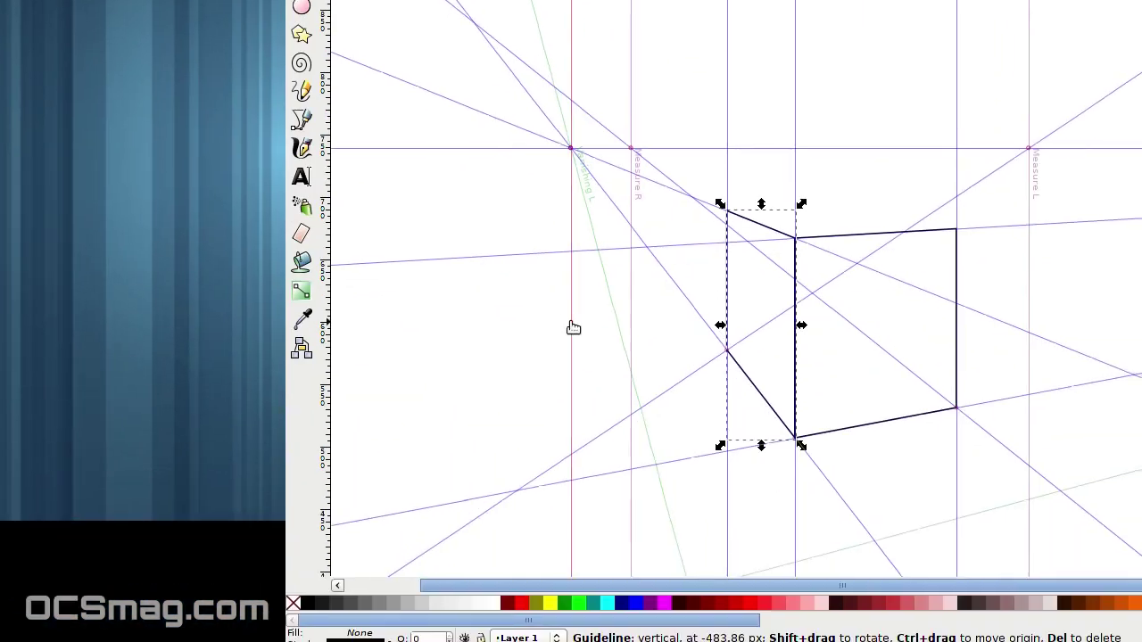
{"action": "left_click_drag", "start_coordinate": [571, 321], "coordinate": [929, 256]}
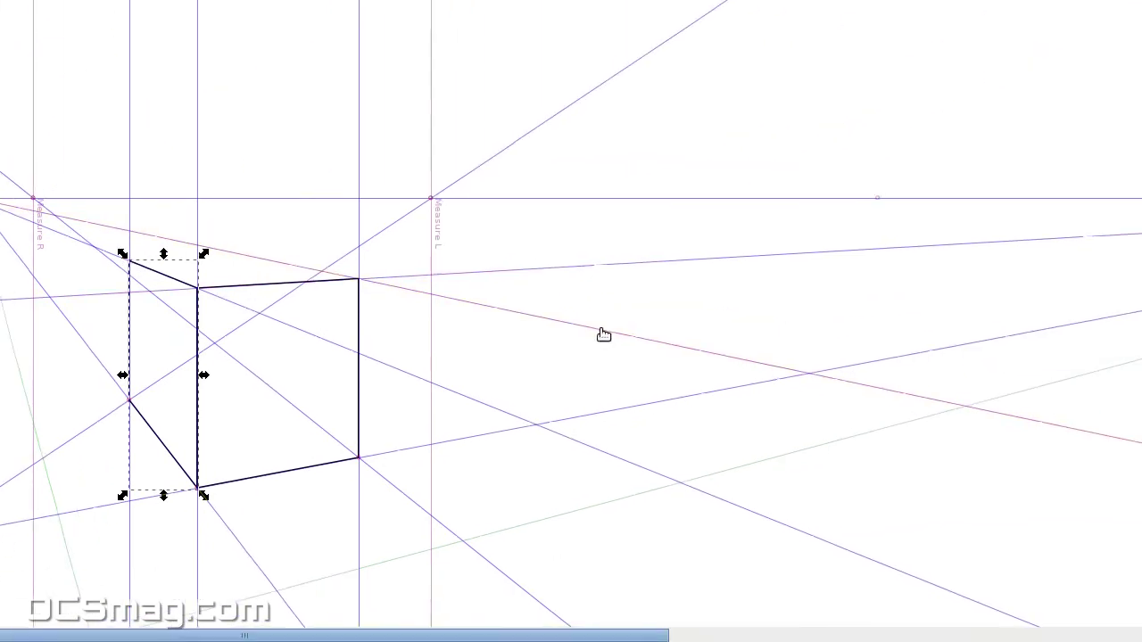
- Add a guide with its origin on the Vanishing R point and rotate it through the left face's upper outer corner
{"action": "scroll", "coordinate": [572, 321], "scroll_direction": "down", "scroll_amount": 2}
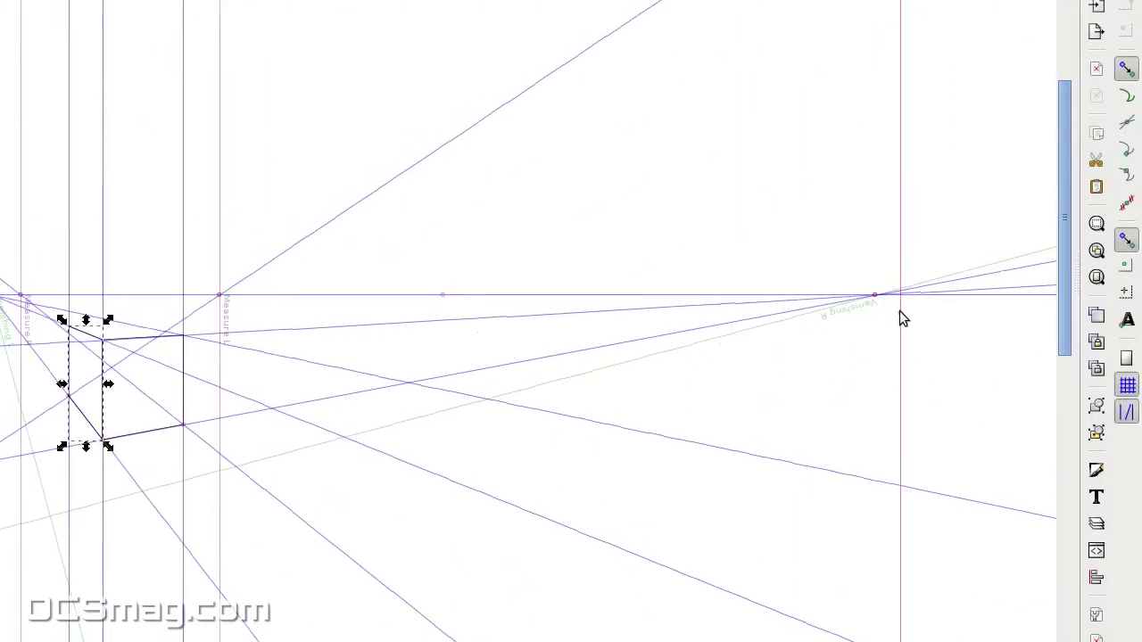
{"action": "left_click_drag", "start_coordinate": [899, 317], "coordinate": [874, 323]}
{"action": "left_click_drag", "start_coordinate": [875, 393], "coordinate": [22, 371]}
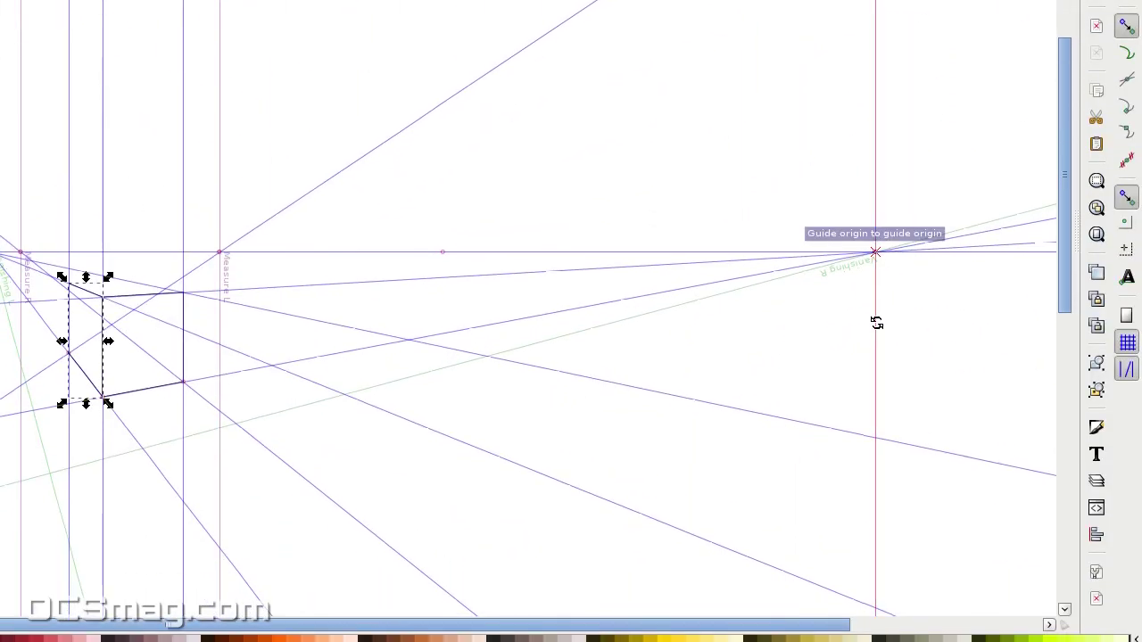
{"action": "left_click_drag", "start_coordinate": [549, 315], "coordinate": [598, 299]}
{"action": "scroll", "coordinate": [566, 395], "scroll_direction": "left", "scroll_amount": 6}
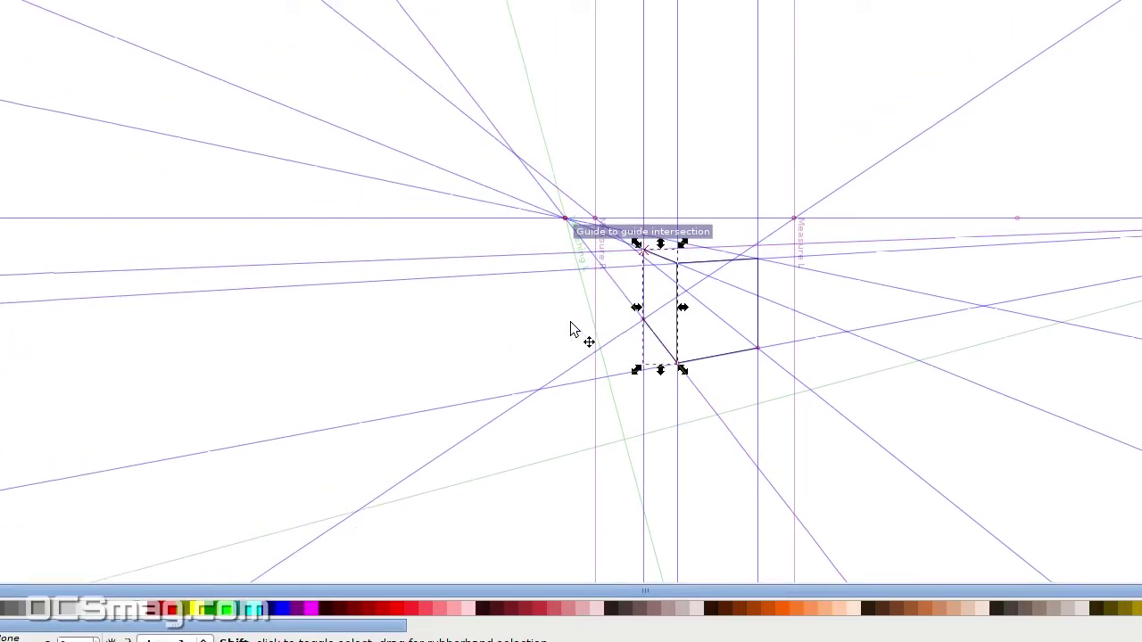
{"action": "scroll", "coordinate": [566, 395], "scroll_direction": "right", "scroll_amount": 10}
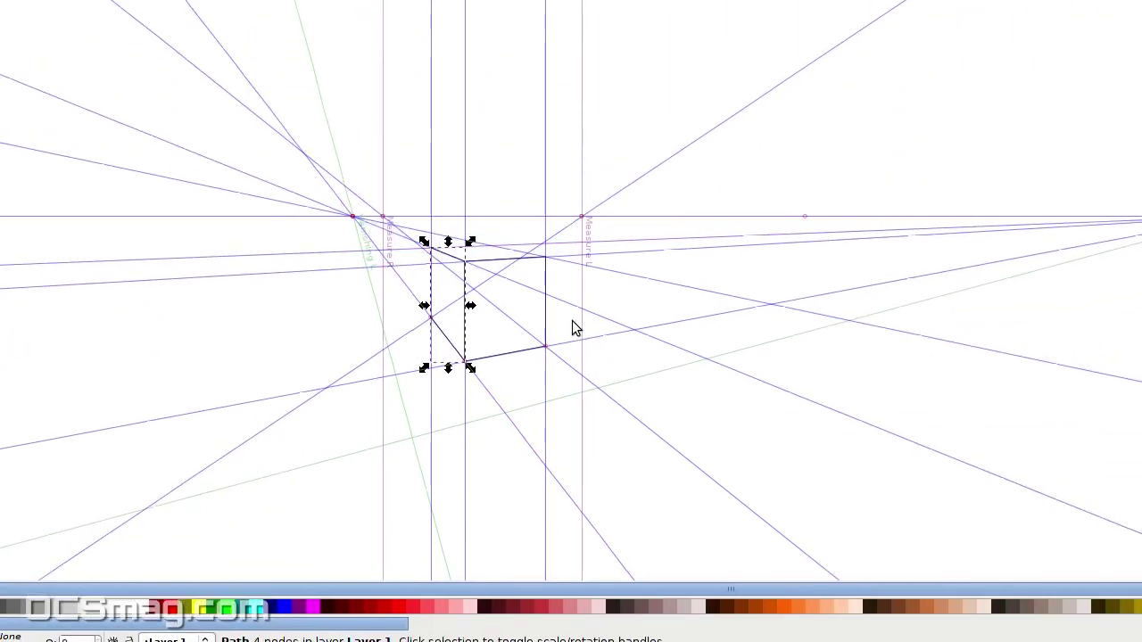
- Draw the box's top face as a closed four-sided Pen path through the upper corners and the crossing of the two new guides
{"action": "scroll", "coordinate": [502, 307], "scroll_direction": "left", "scroll_amount": 3}
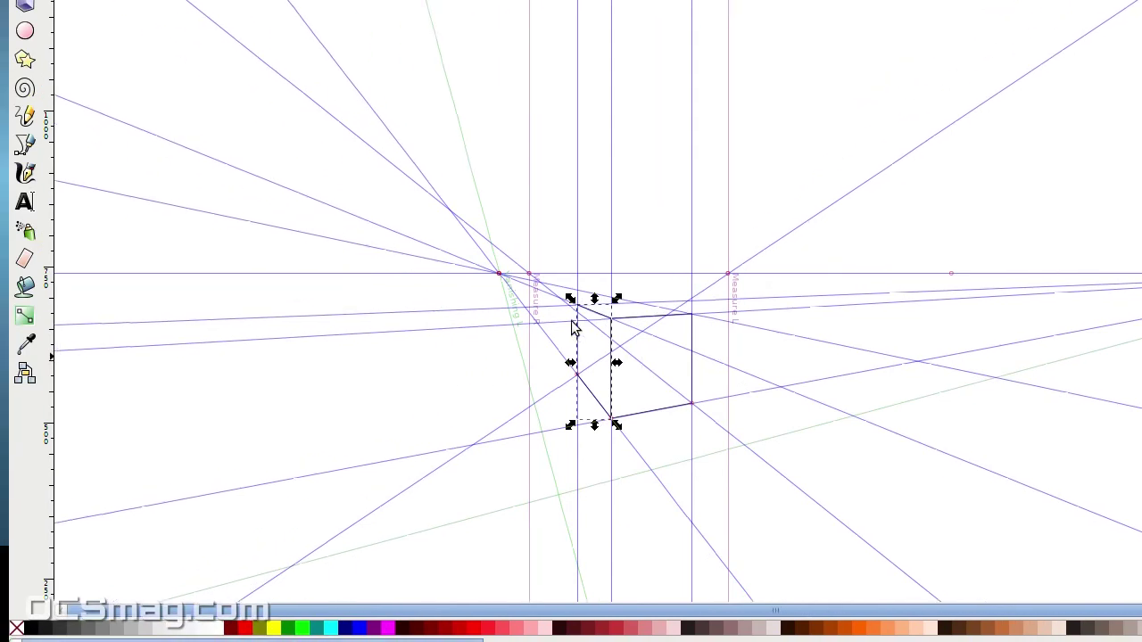
{"action": "scroll", "coordinate": [634, 336], "scroll_direction": "up", "scroll_amount": 4}
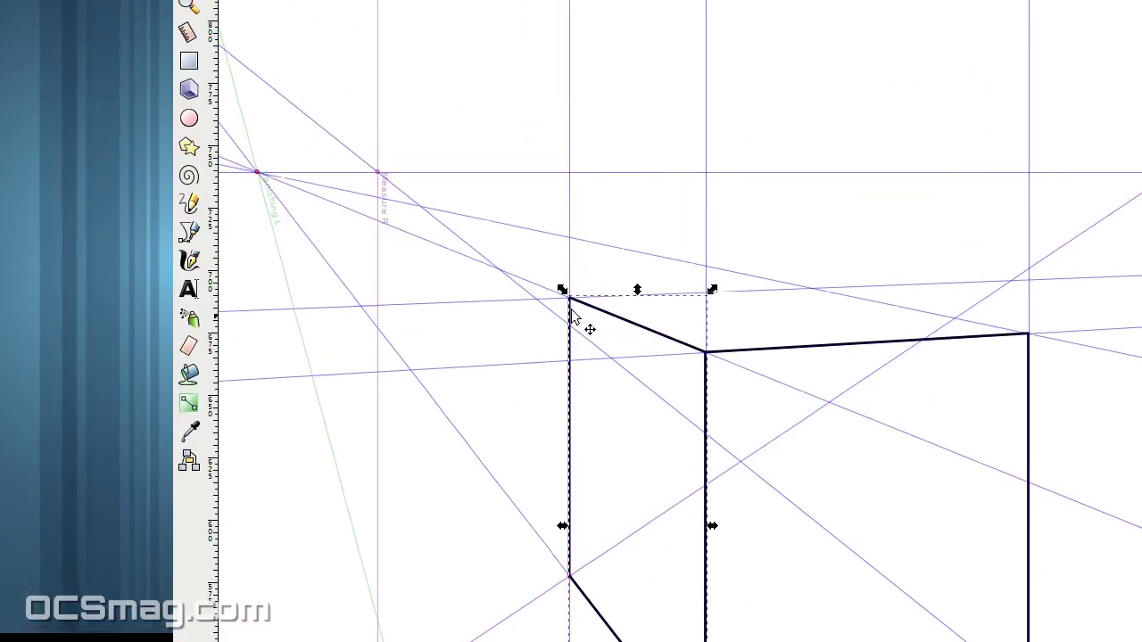
{"action": "scroll", "coordinate": [741, 315], "scroll_direction": "up", "scroll_amount": 2}
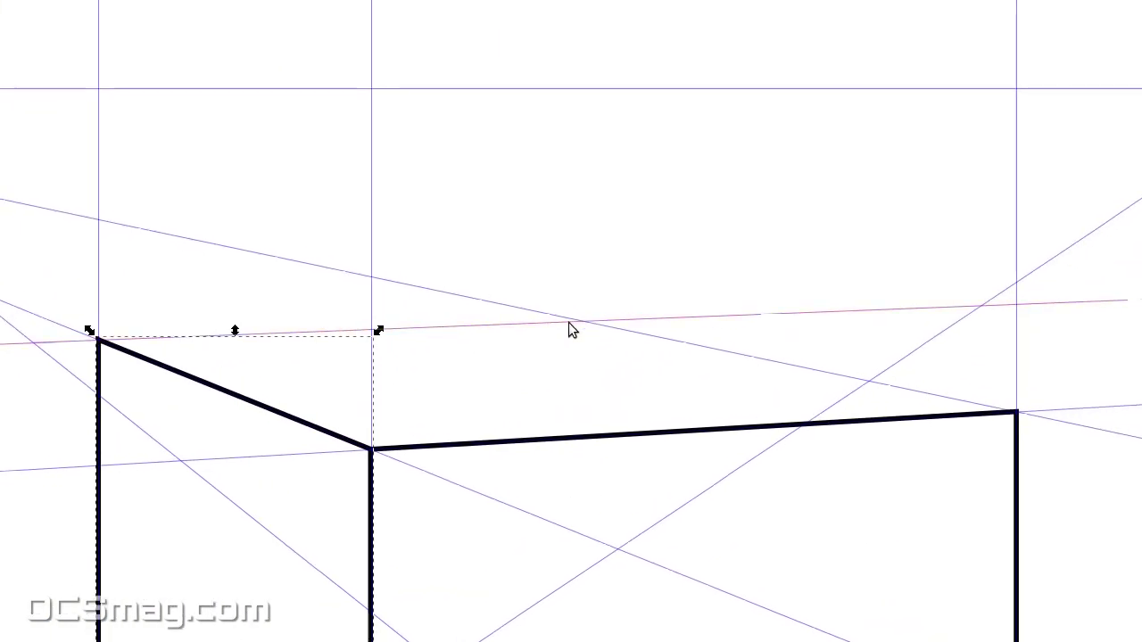
{"action": "scroll", "coordinate": [578, 323], "scroll_direction": "down", "scroll_amount": 2}
{"action": "scroll", "coordinate": [571, 321], "scroll_direction": "down", "scroll_amount": 3}
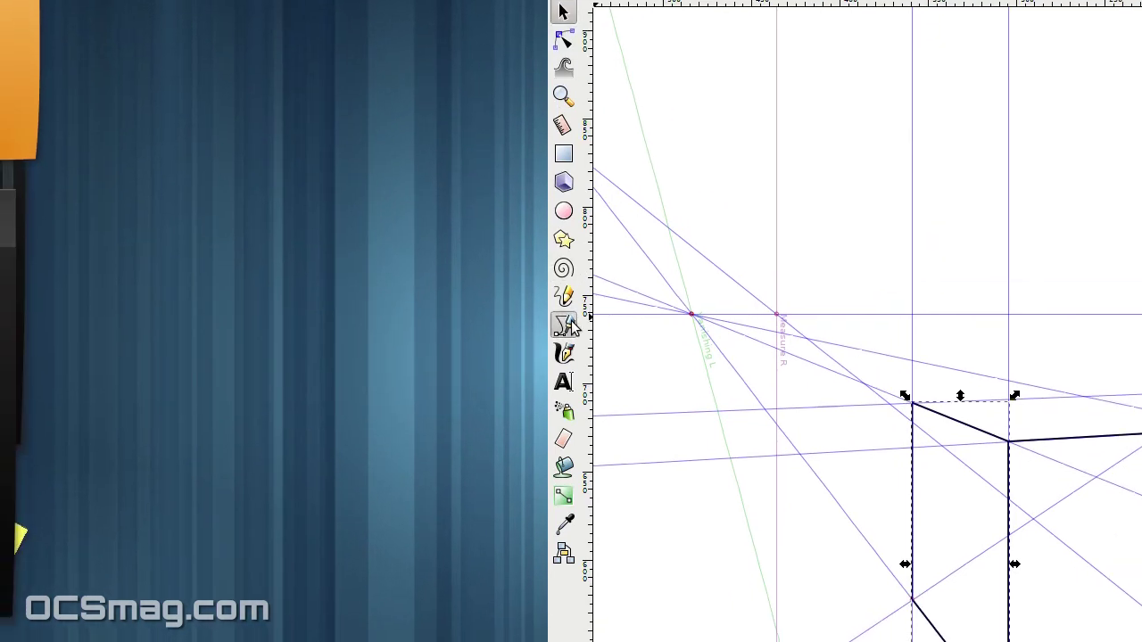
{"action": "left_click", "coordinate": [566, 325]}
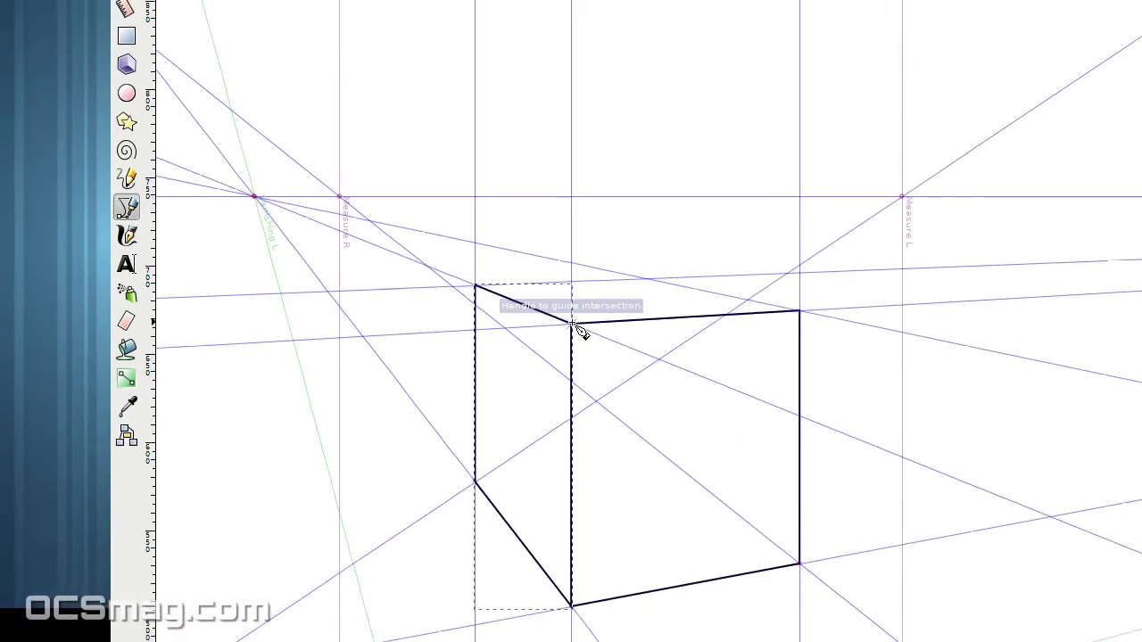
{"action": "left_click", "coordinate": [572, 324]}
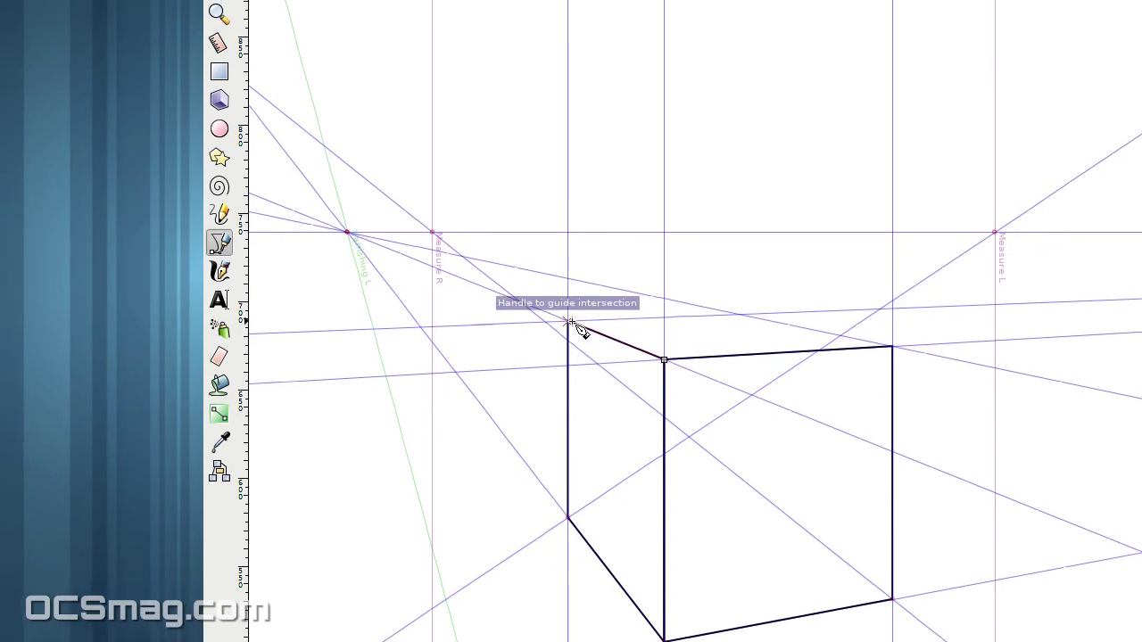
{"action": "left_click", "coordinate": [569, 322]}
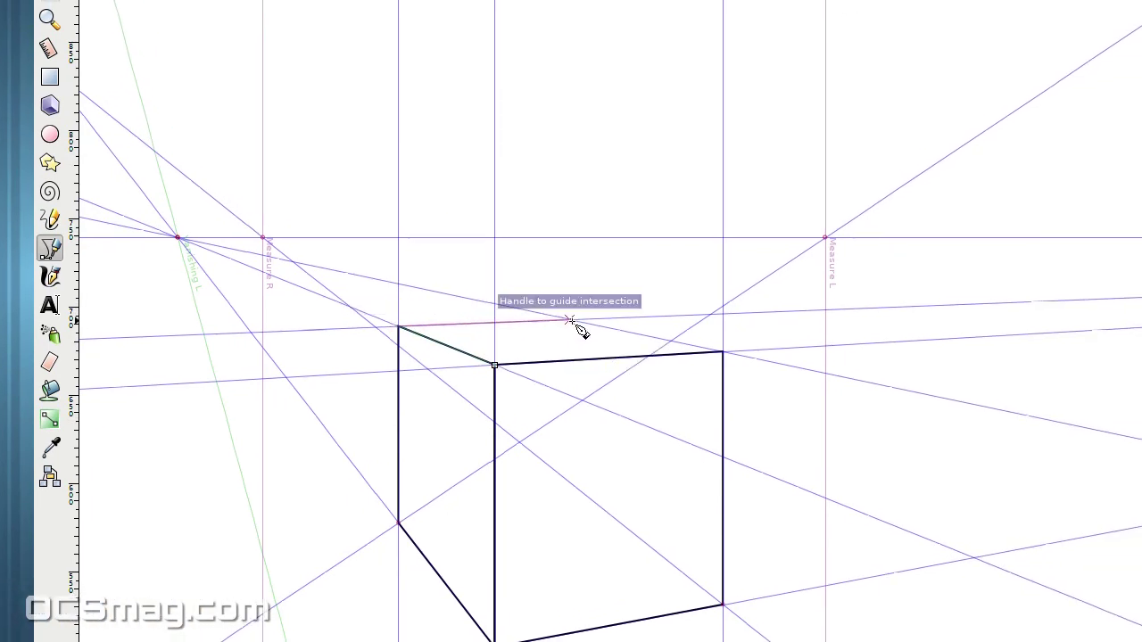
{"action": "left_click", "coordinate": [571, 319]}
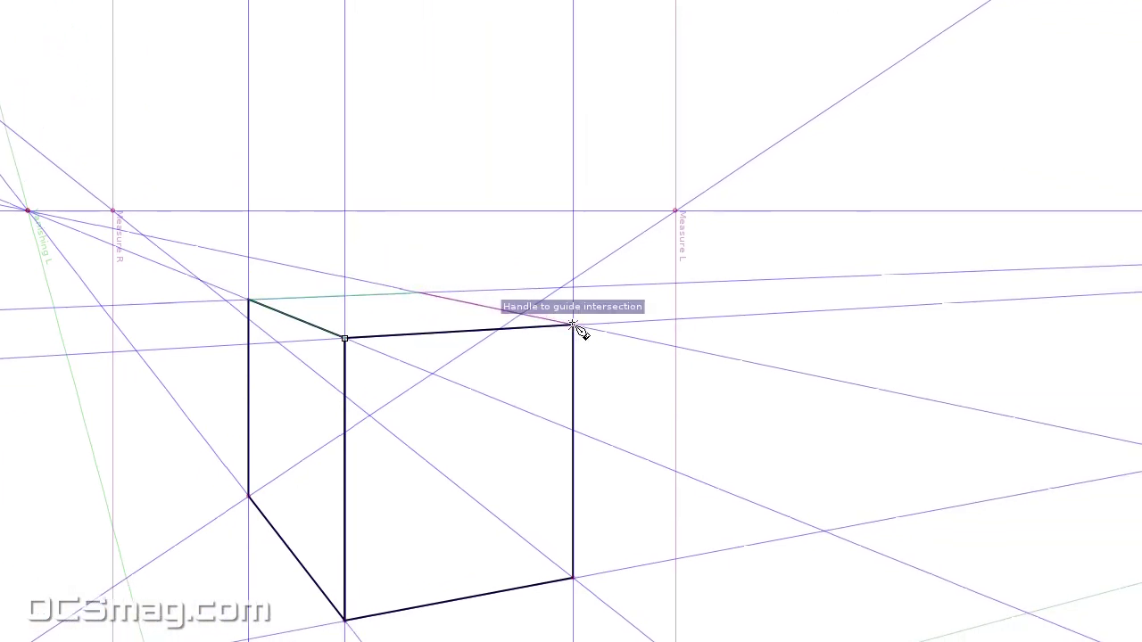
{"action": "left_click", "coordinate": [573, 323]}
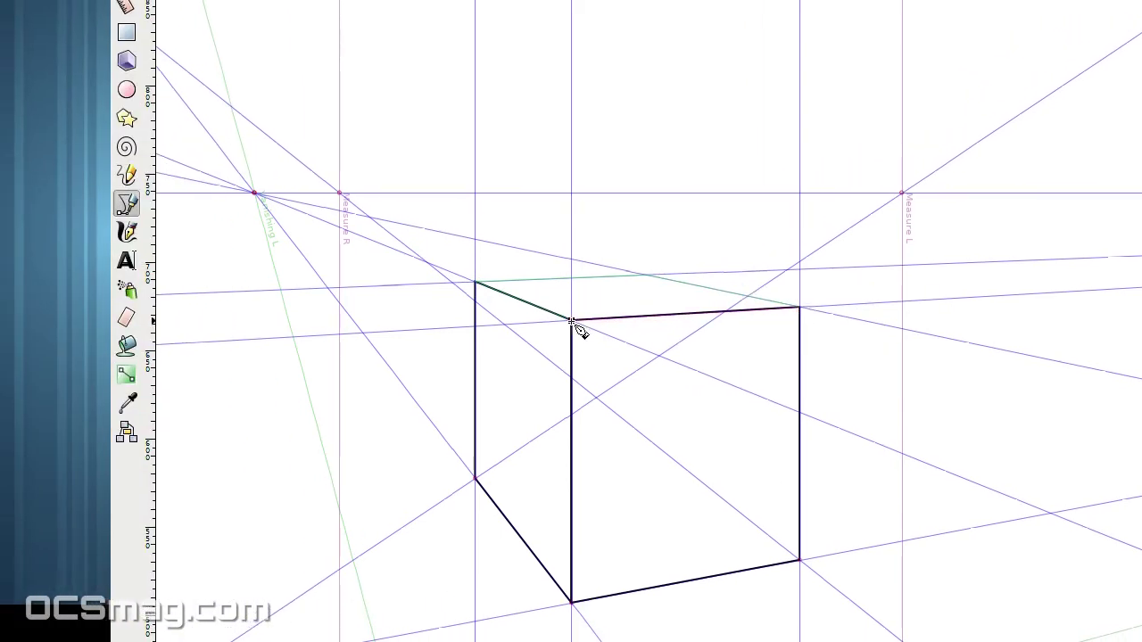
{"action": "scroll", "coordinate": [846, 442], "scroll_direction": "down", "scroll_amount": 2}
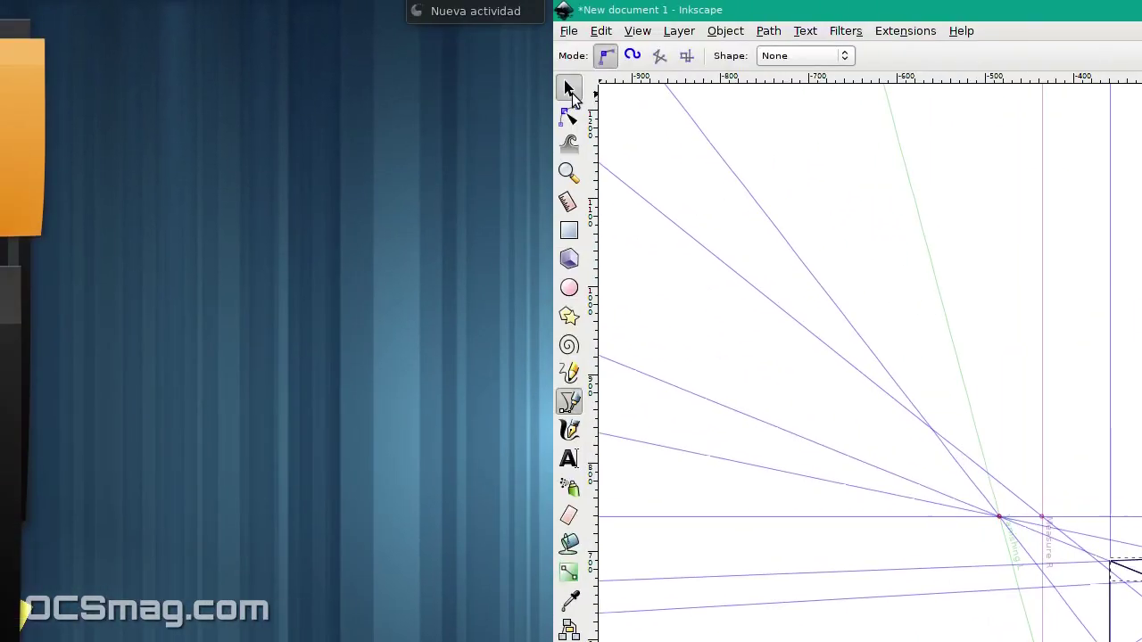
- Deselect the top face, select the box's right face and fill it with the light orange #FFB380
{"action": "left_click", "coordinate": [505, 90]}
{"action": "scroll", "coordinate": [798, 502], "scroll_direction": "down", "scroll_amount": 2}
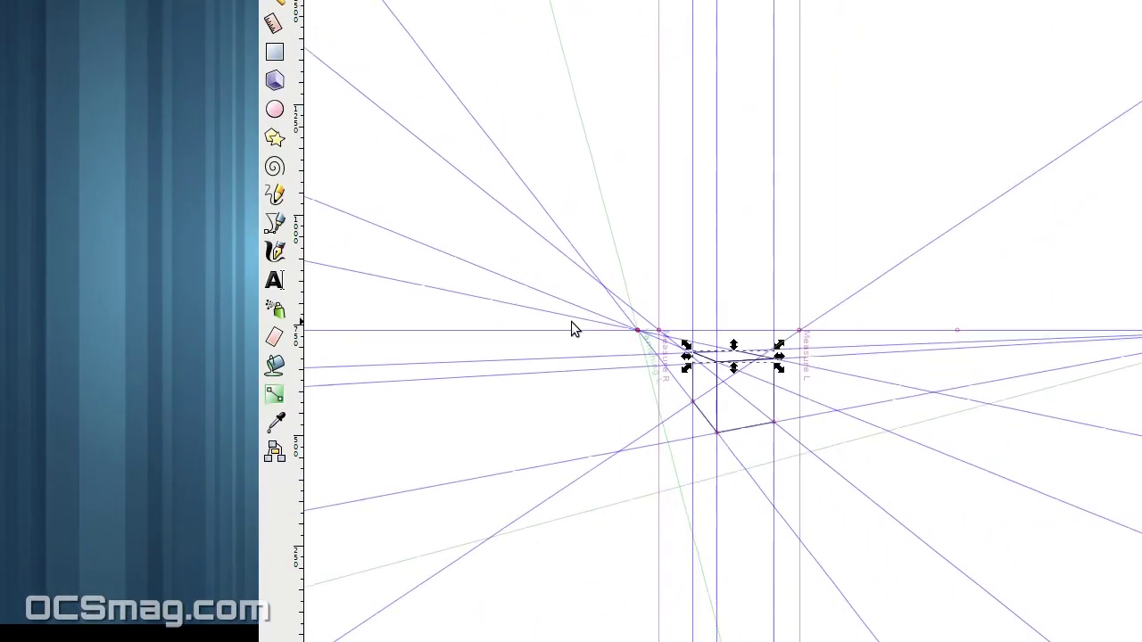
{"action": "scroll", "coordinate": [819, 586], "scroll_direction": "up", "scroll_amount": 3}
{"action": "scroll", "coordinate": [855, 308], "scroll_direction": "up", "scroll_amount": 1}
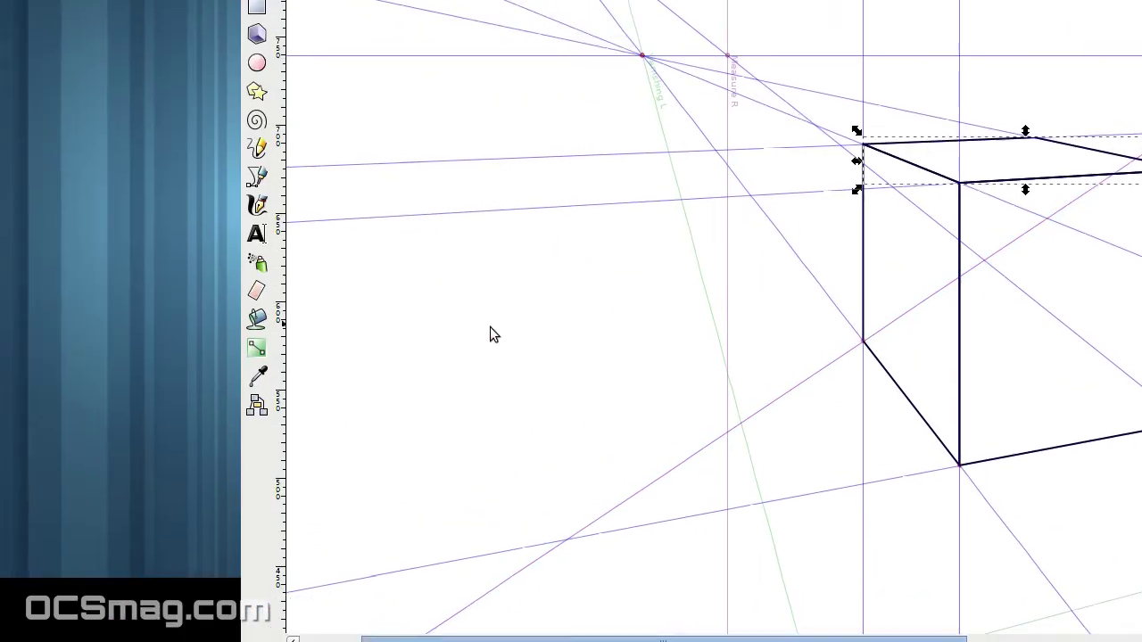
{"action": "left_click", "coordinate": [487, 292]}
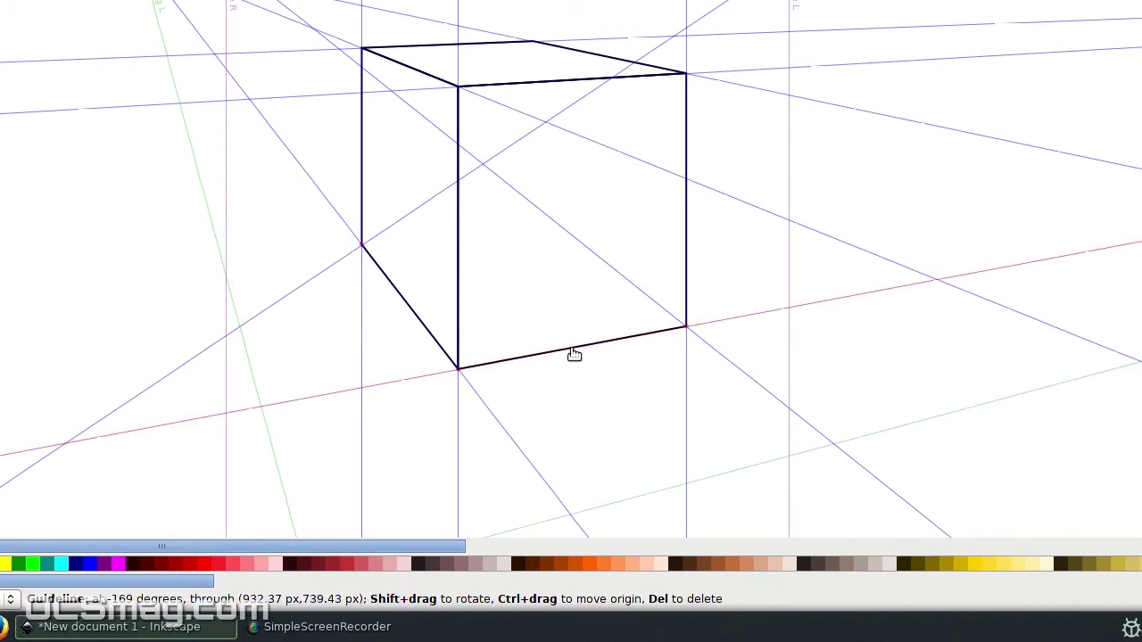
{"action": "left_click", "coordinate": [573, 350]}
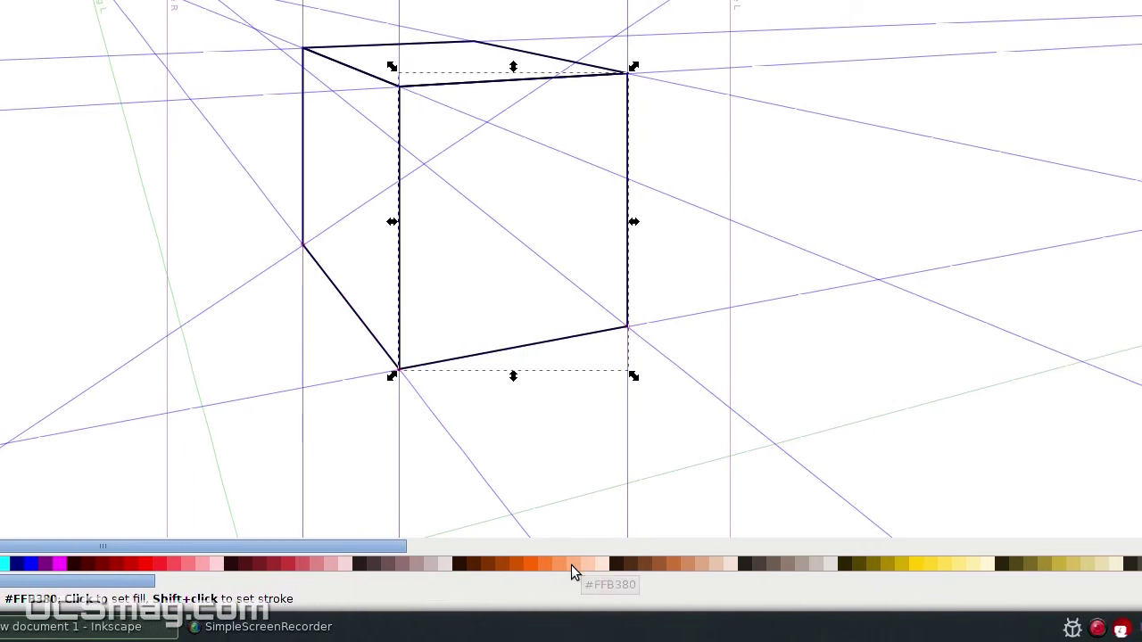
{"action": "left_click", "coordinate": [571, 565]}
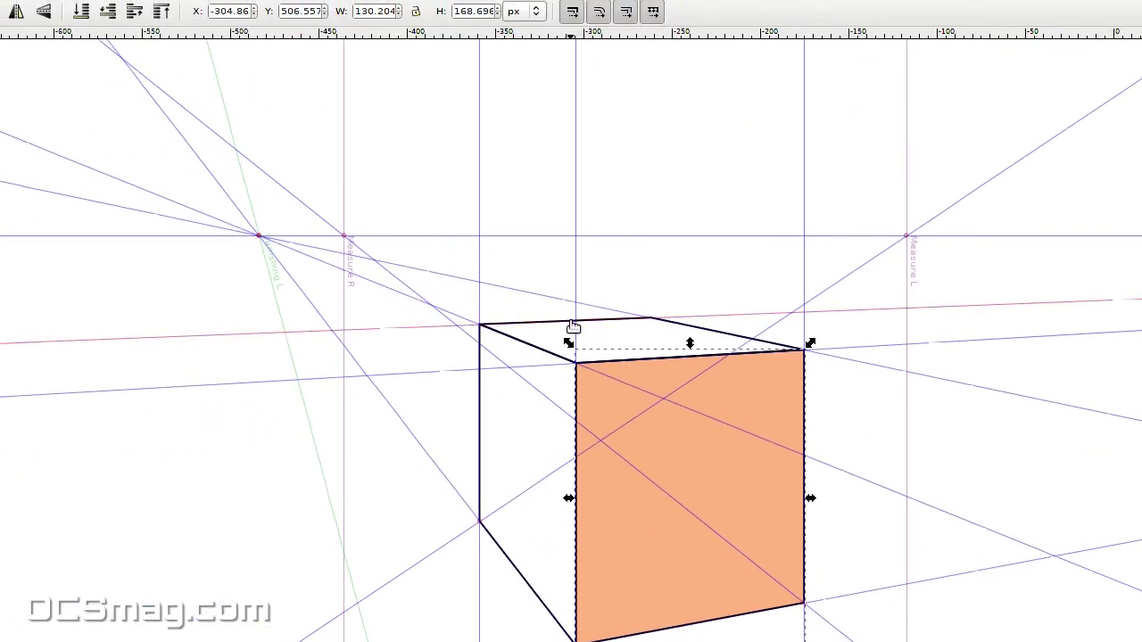
- Fill the box's top face with a very pale orange and its left face with a dark orange
{"action": "left_click", "coordinate": [573, 327]}
{"action": "left_click", "coordinate": [573, 565]}
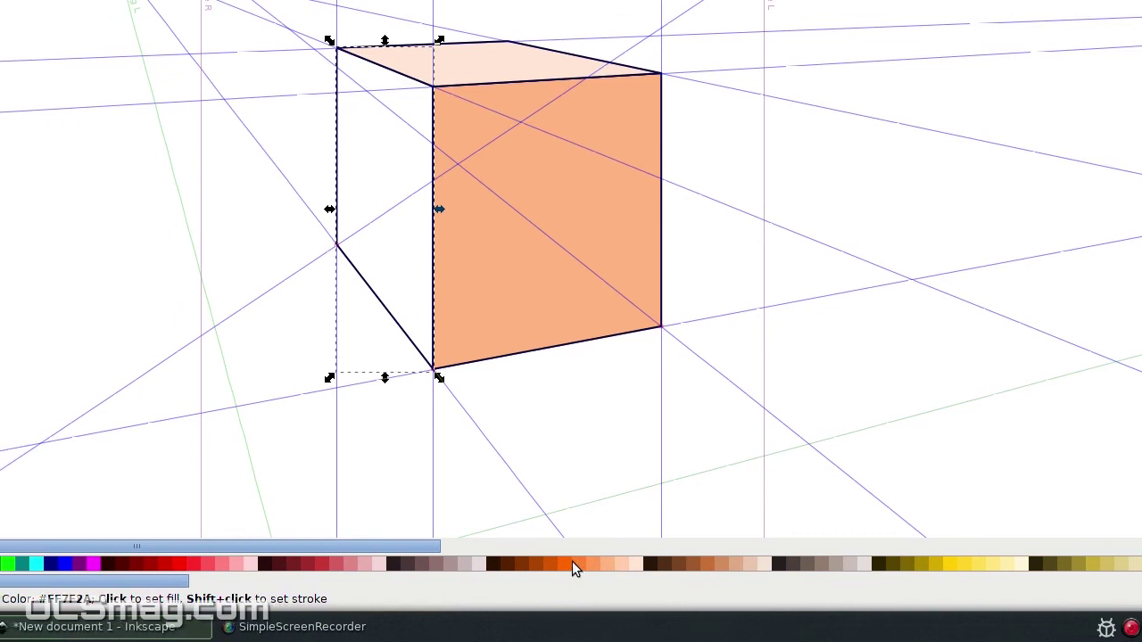
{"action": "left_click", "coordinate": [572, 565]}
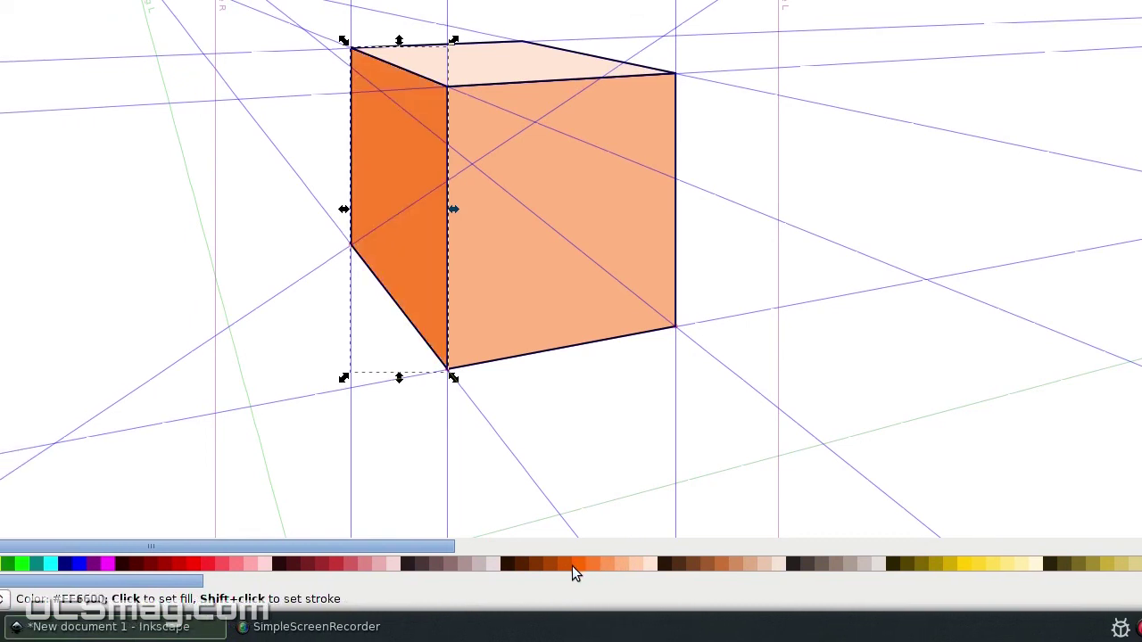
{"action": "left_click", "coordinate": [570, 564]}
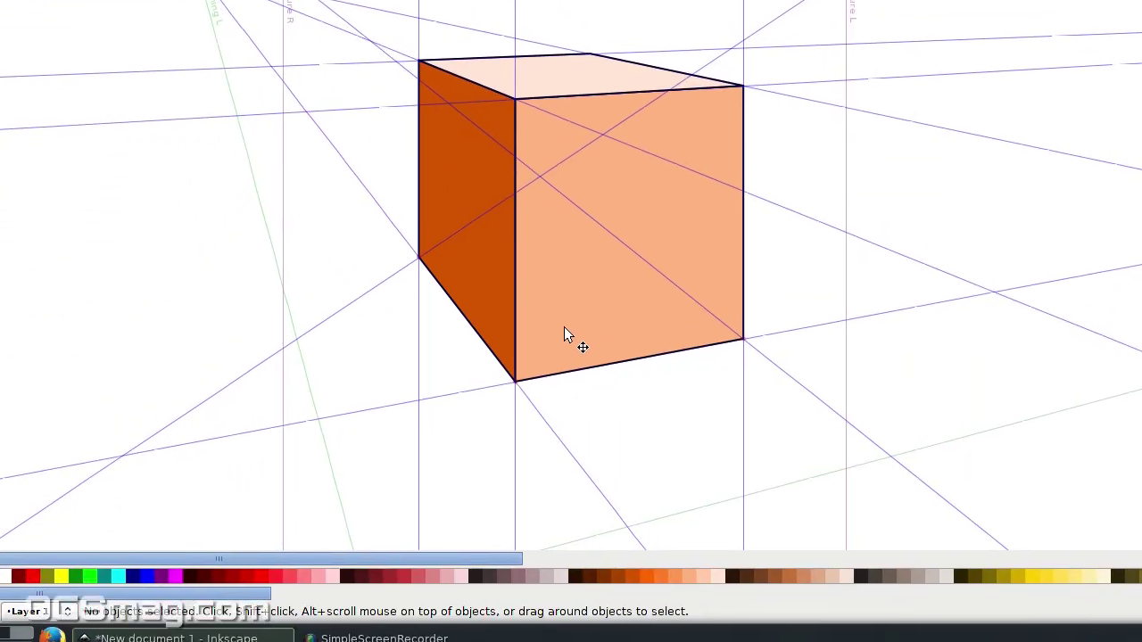
{"action": "scroll", "coordinate": [565, 331], "scroll_direction": "down", "scroll_amount": 2}
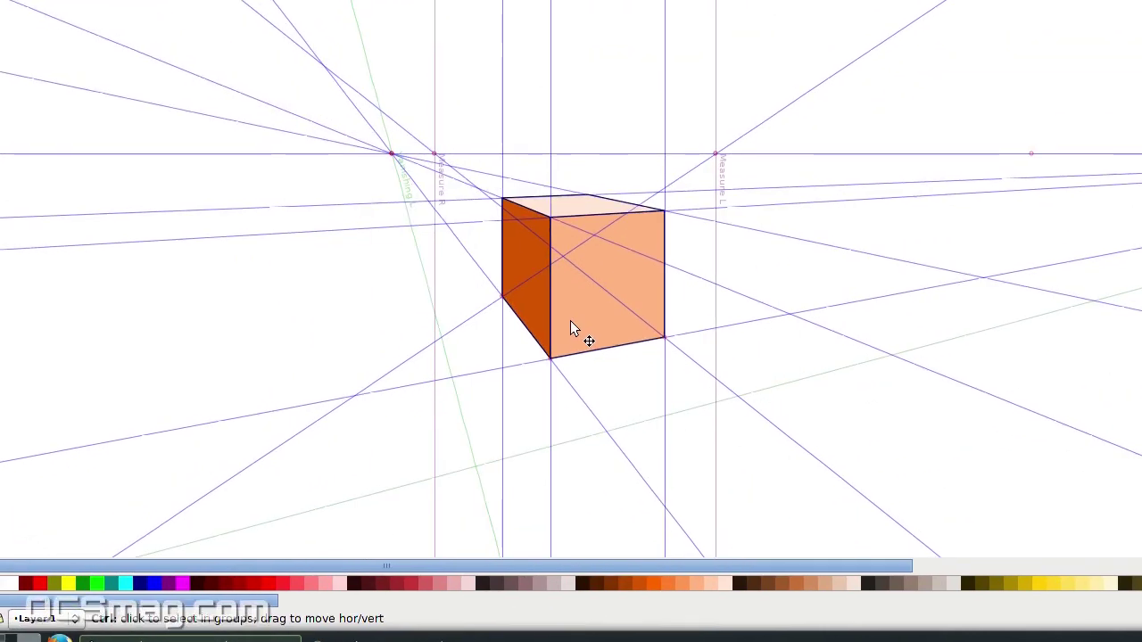
{"action": "scroll", "coordinate": [569, 565], "scroll_direction": "left", "scroll_amount": 2}
{"action": "scroll", "coordinate": [576, 568], "scroll_direction": "right", "scroll_amount": 4}
{"action": "scroll", "coordinate": [572, 413], "scroll_direction": "down", "scroll_amount": 3}
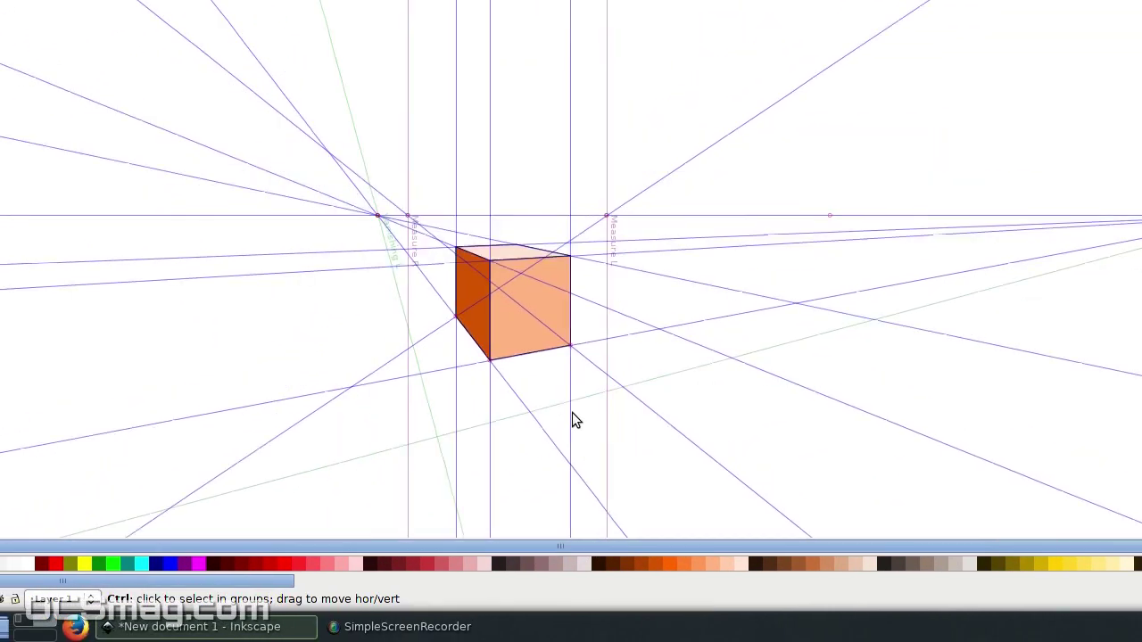
{"action": "scroll", "coordinate": [572, 413], "scroll_direction": "up", "scroll_amount": 1}
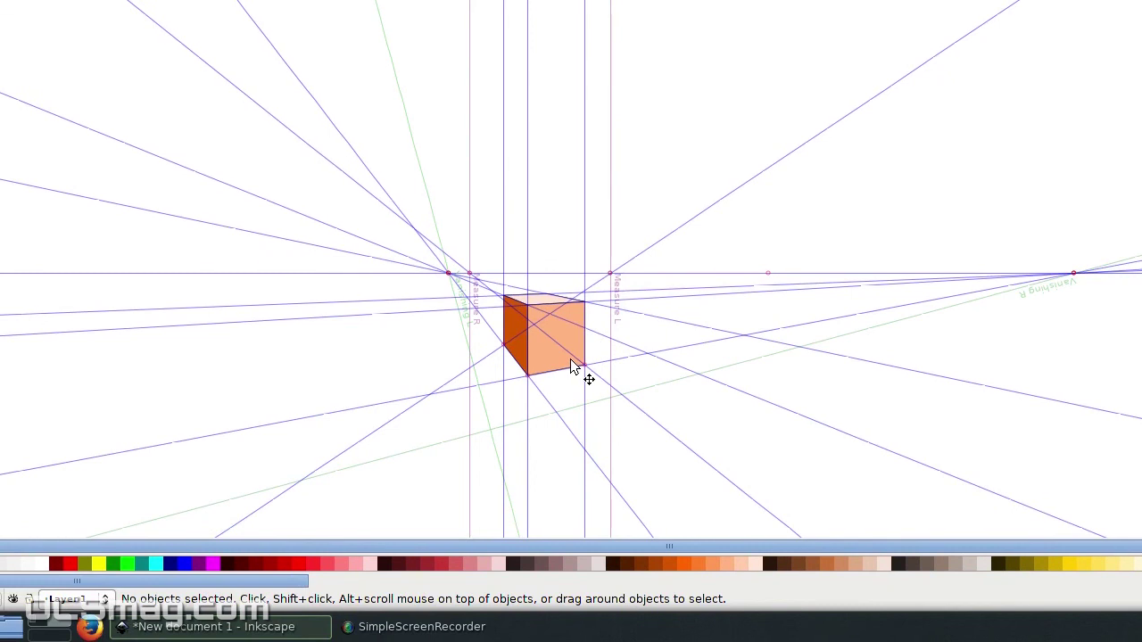
{"action": "scroll", "coordinate": [496, 368], "scroll_direction": "left", "scroll_amount": 1}
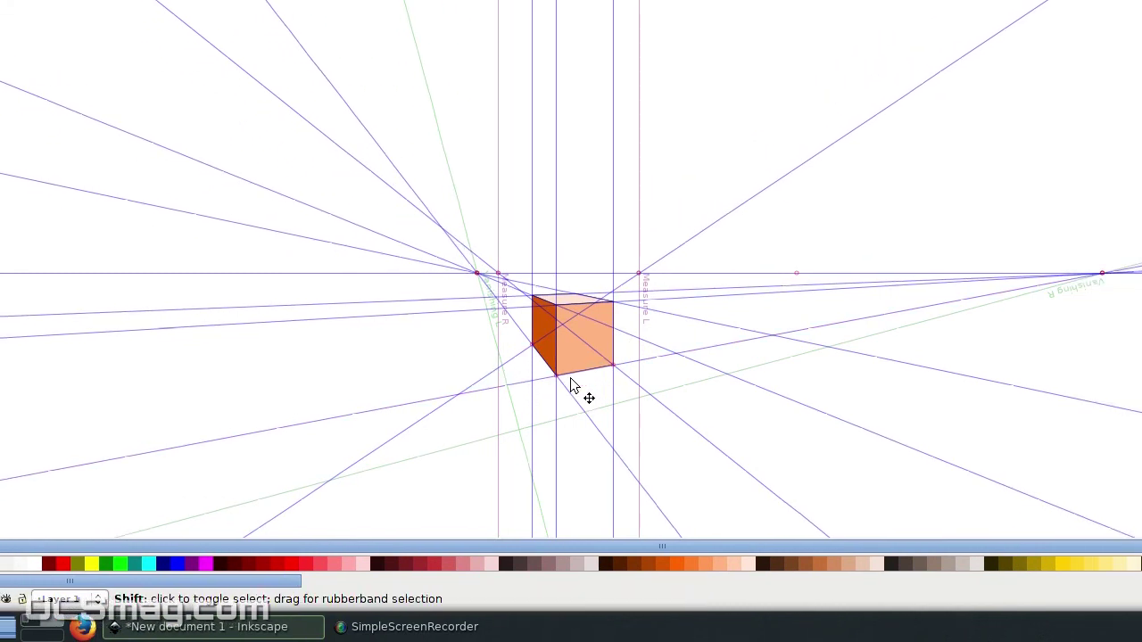
- Hide all guides to examine the filled box without its construction lines
{"action": "scroll", "coordinate": [572, 382], "scroll_direction": "up", "scroll_amount": 8}
{"action": "scroll", "coordinate": [572, 383], "scroll_direction": "down", "scroll_amount": 1}
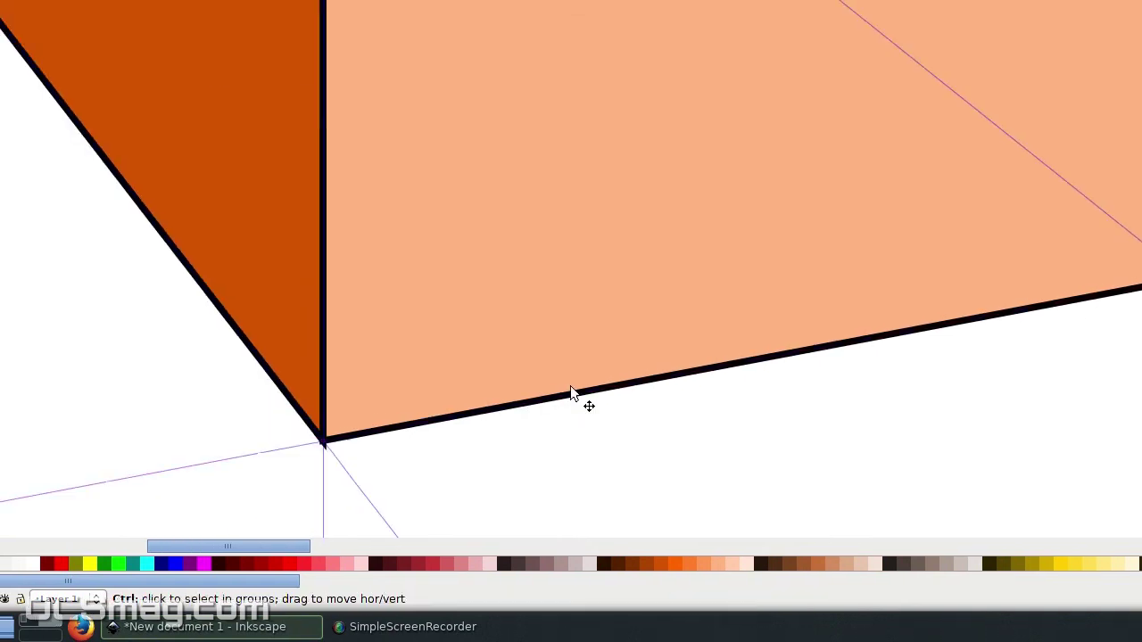
{"action": "scroll", "coordinate": [572, 393], "scroll_direction": "down", "scroll_amount": 2}
{"action": "scroll", "coordinate": [571, 389], "scroll_direction": "down", "scroll_amount": 1}
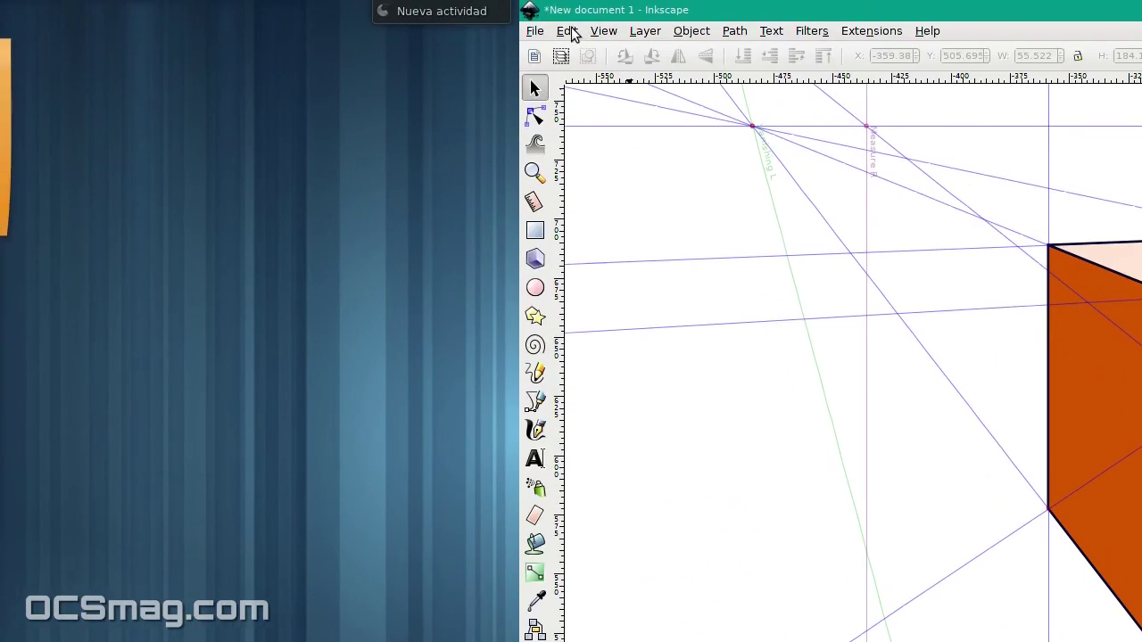
{"action": "left_click", "coordinate": [599, 32]}
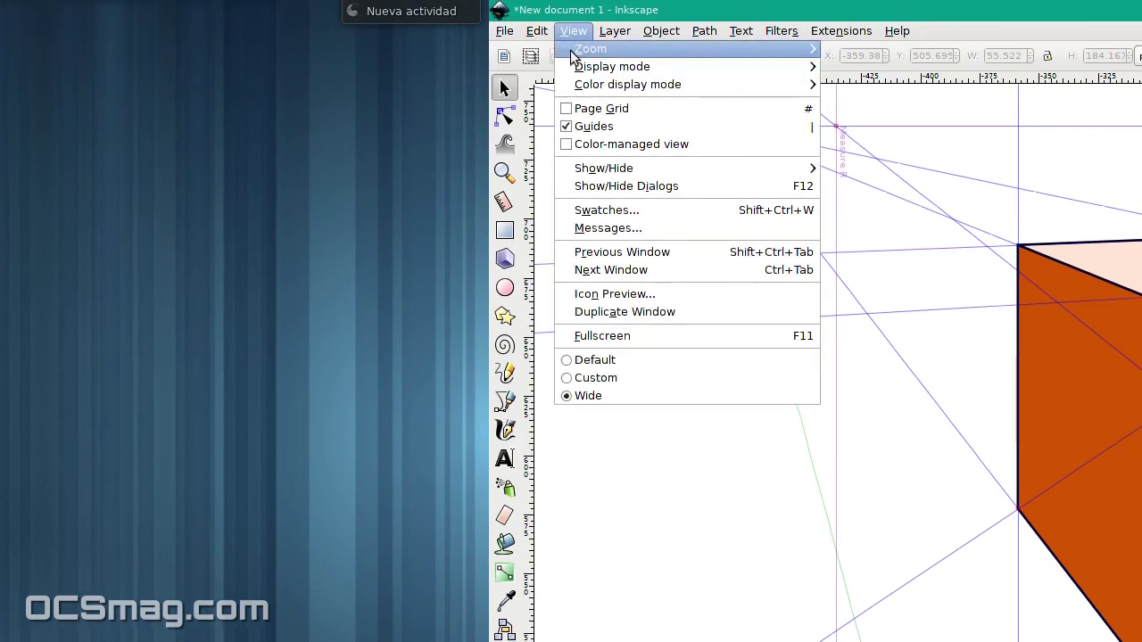
{"action": "left_click", "coordinate": [599, 127]}
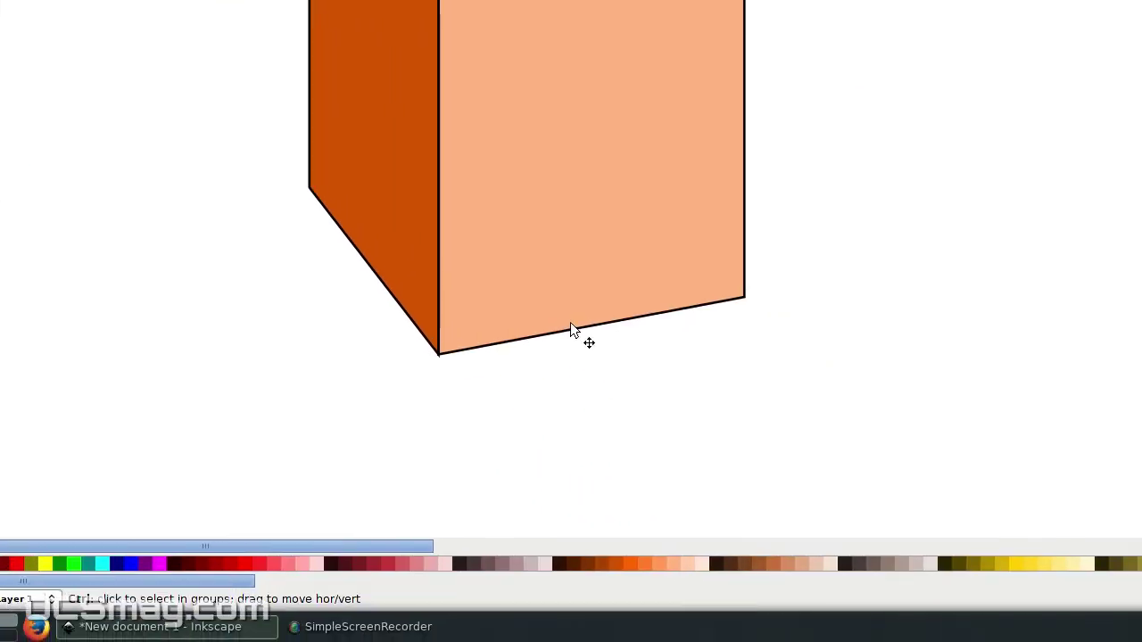
{"action": "scroll", "coordinate": [572, 323], "scroll_direction": "down", "scroll_amount": 2}
{"action": "scroll", "coordinate": [572, 324], "scroll_direction": "up", "scroll_amount": 1}
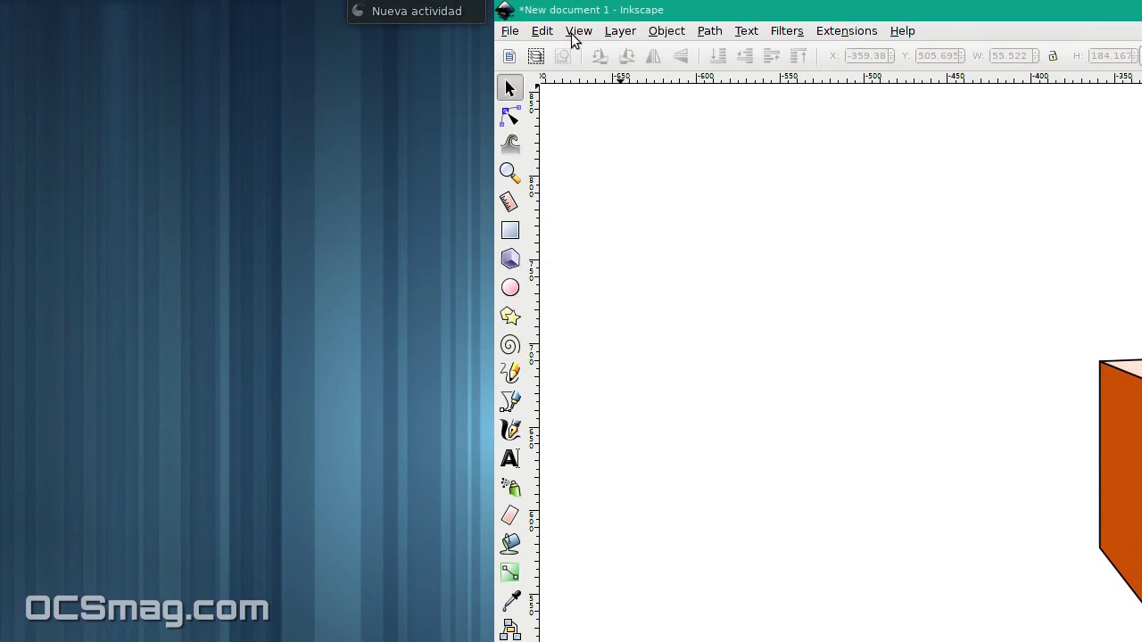
- Show the guides again and examine the box together with its vanishing and measuring points
{"action": "left_click", "coordinate": [596, 32]}
{"action": "left_click", "coordinate": [588, 126]}
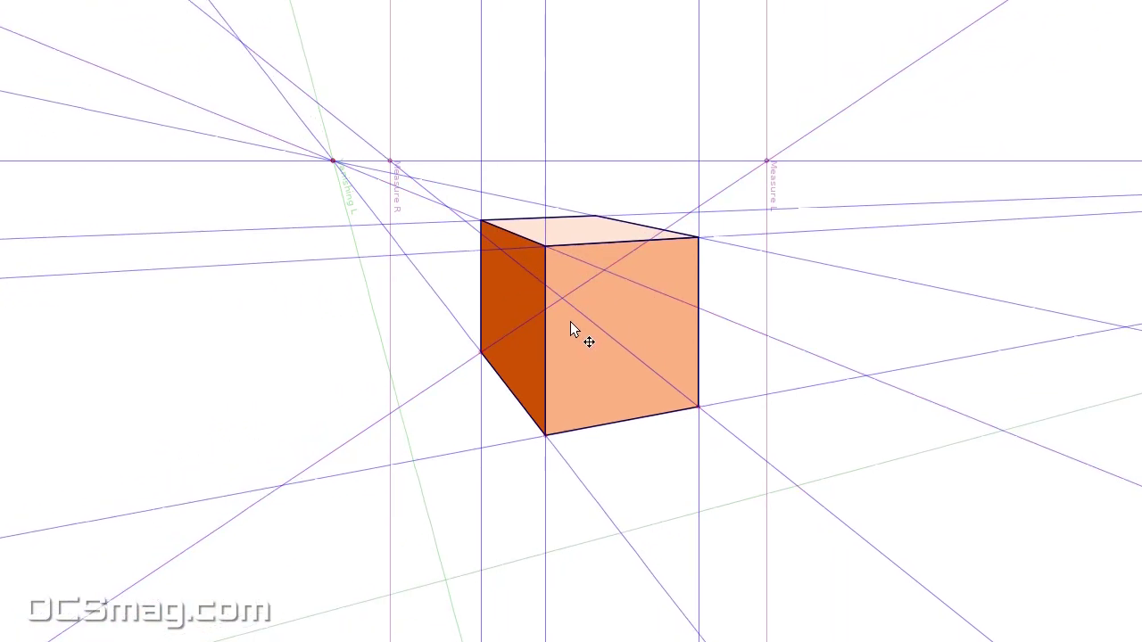
{"action": "scroll", "coordinate": [571, 330], "scroll_direction": "down", "scroll_amount": 3}
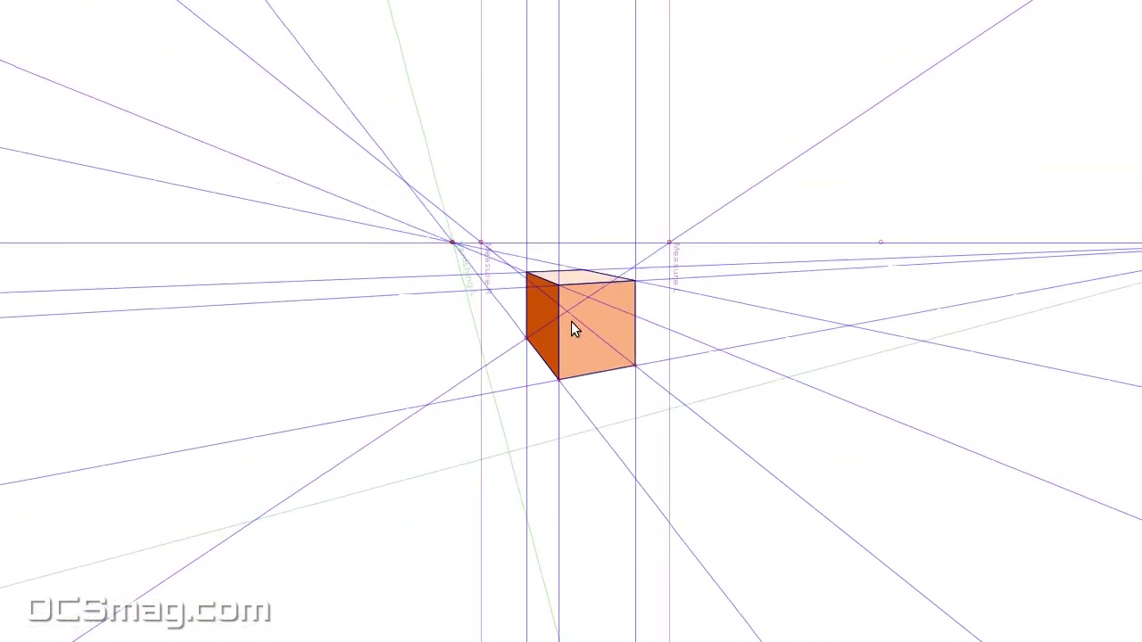
{"action": "scroll", "coordinate": [570, 330], "scroll_direction": "up", "scroll_amount": 3}
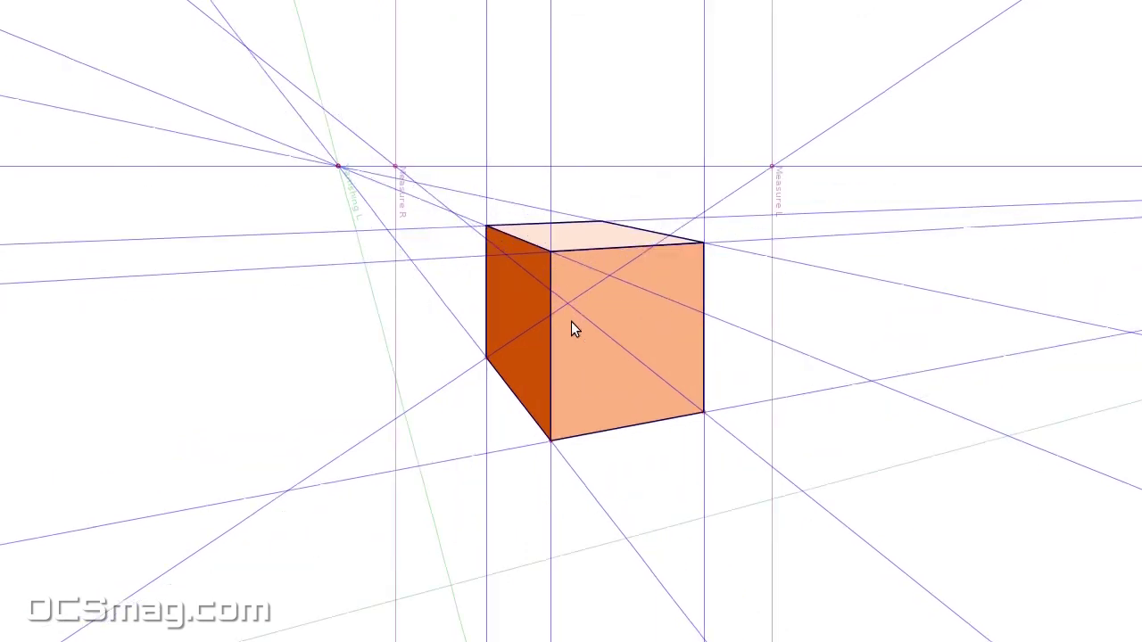